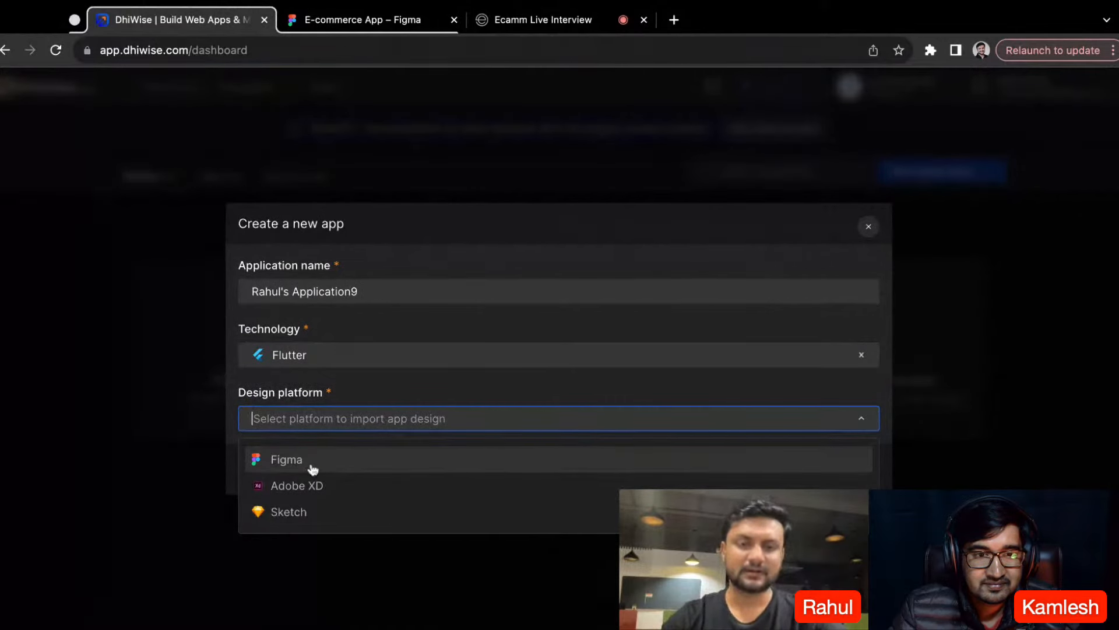
- Choose Figma as the design platform, and copy the share link of the E-commerce App file in Figma
{"action": "left_click", "coordinate": [392, 471]}
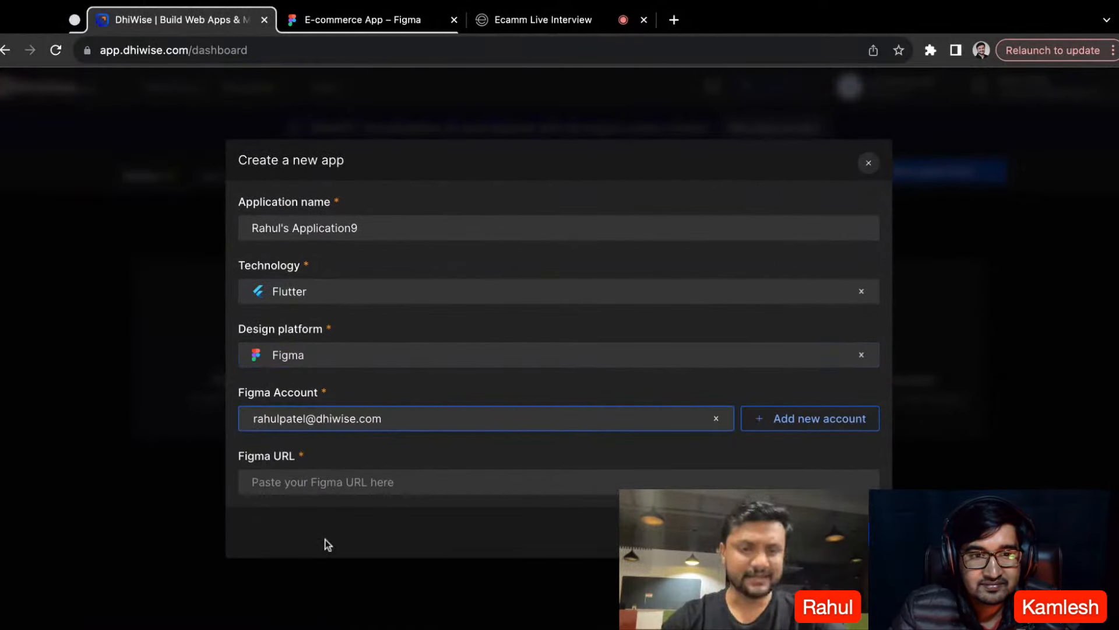
{"action": "left_click", "coordinate": [357, 23]}
{"action": "left_click", "coordinate": [921, 89]}
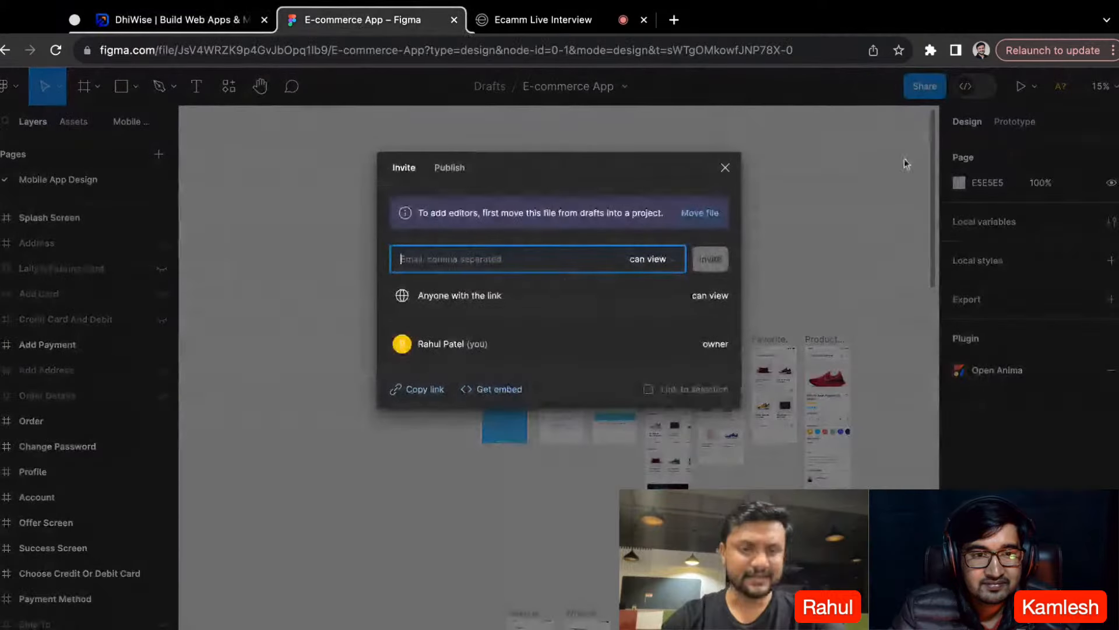
{"action": "left_click", "coordinate": [425, 389]}
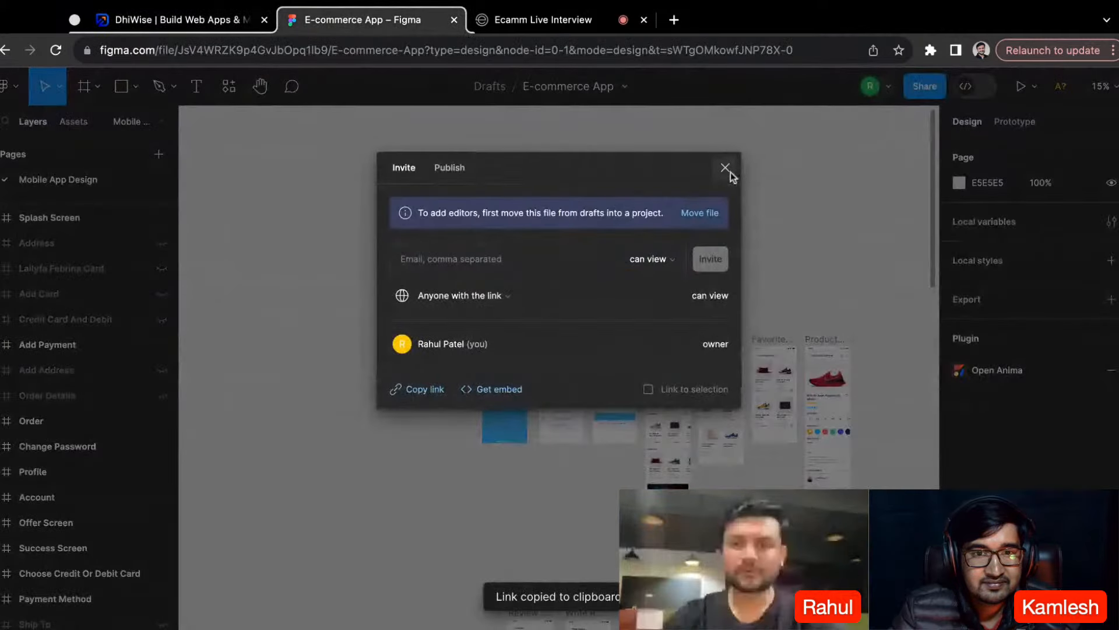
{"action": "left_click", "coordinate": [725, 168]}
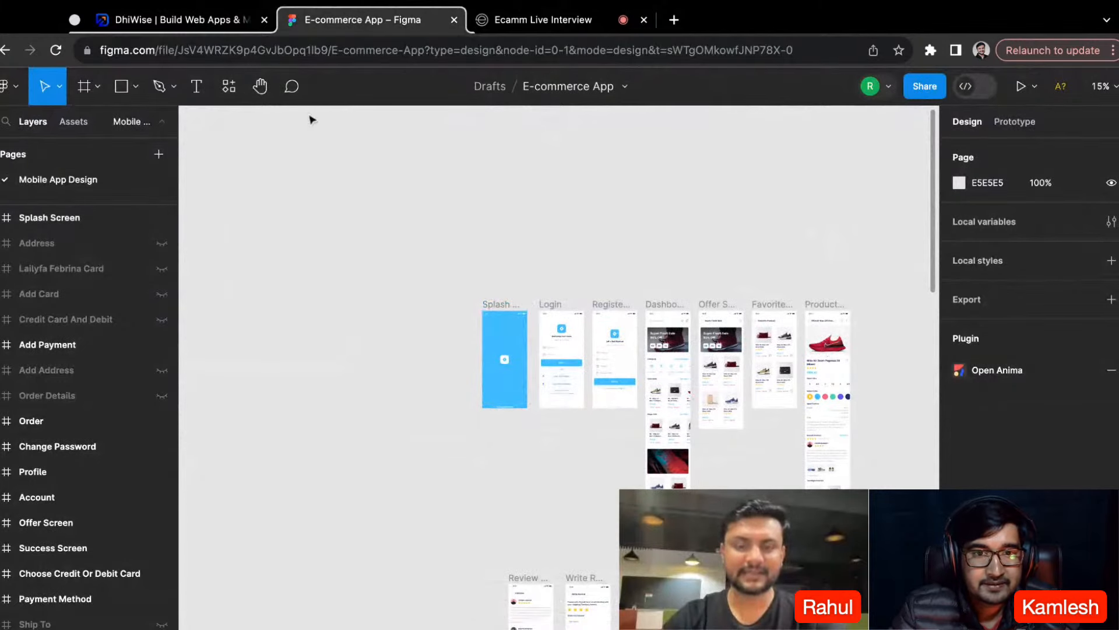
- Switch back to DhiWise, paste the copied link as the Figma URL and create the new Flutter app
{"action": "left_click", "coordinate": [192, 24]}
{"action": "left_click", "coordinate": [352, 476]}
{"action": "key", "text": "super+v"}
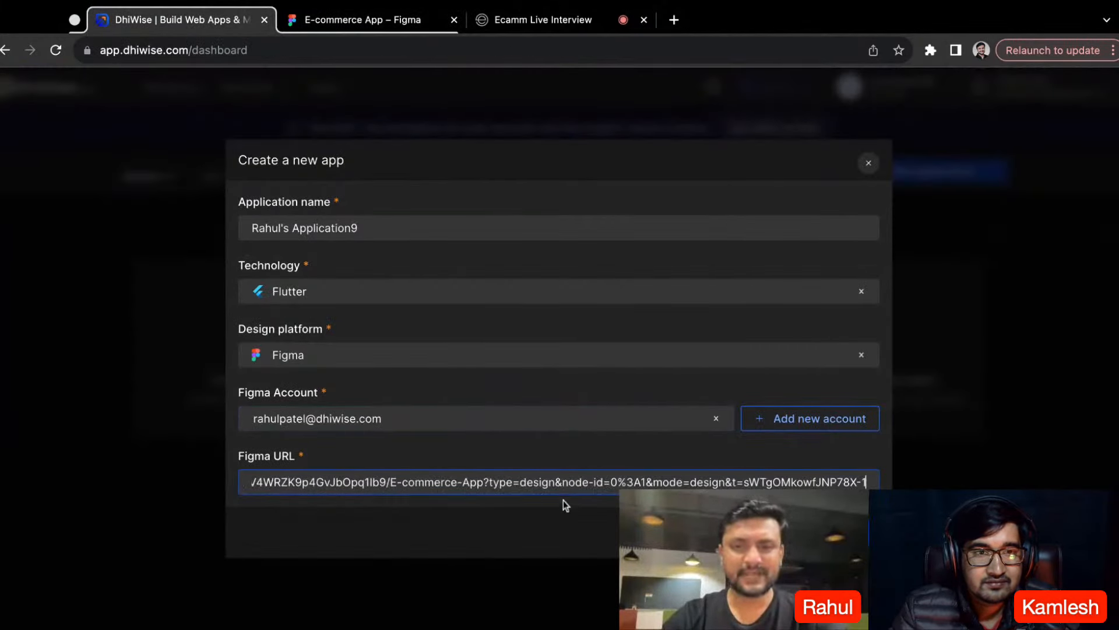
{"action": "left_click", "coordinate": [840, 532]}
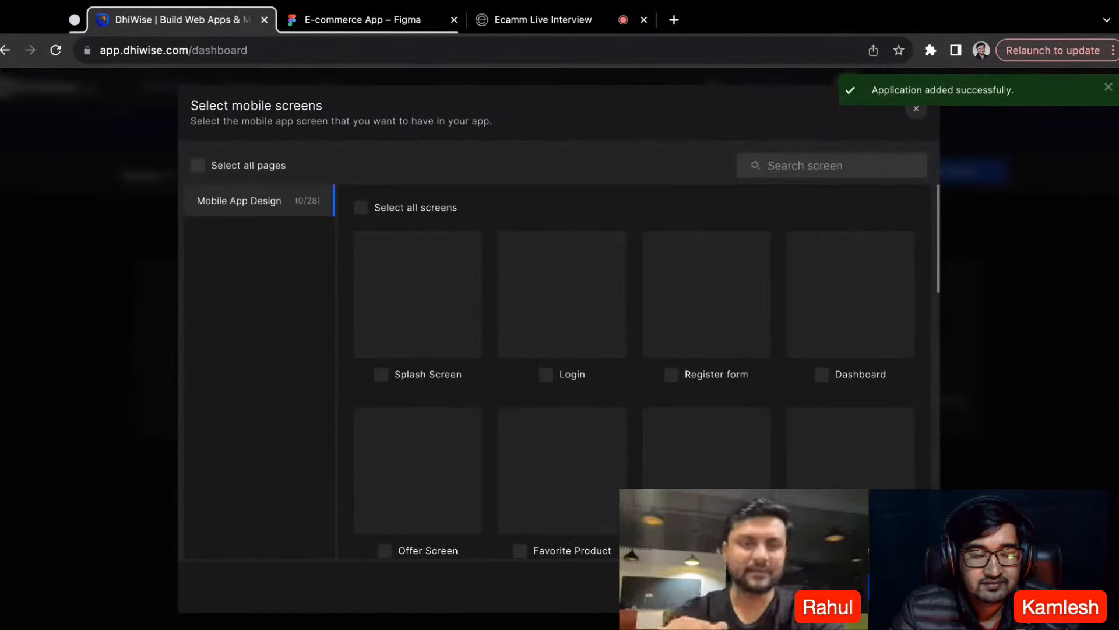
- Import all screens of the Mobile App Design page and open the app once the design data is fetched
{"action": "scroll", "coordinate": [457, 393], "scroll_direction": "down", "scroll_amount": 3}
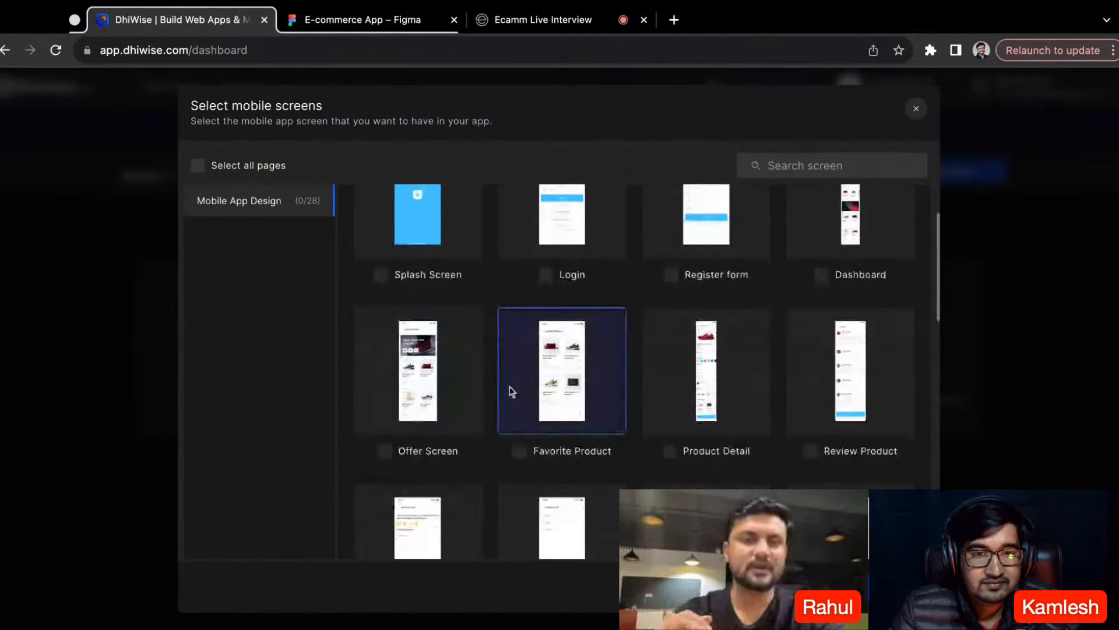
{"action": "scroll", "coordinate": [518, 392], "scroll_direction": "down", "scroll_amount": 6}
{"action": "scroll", "coordinate": [526, 392], "scroll_direction": "down", "scroll_amount": 4}
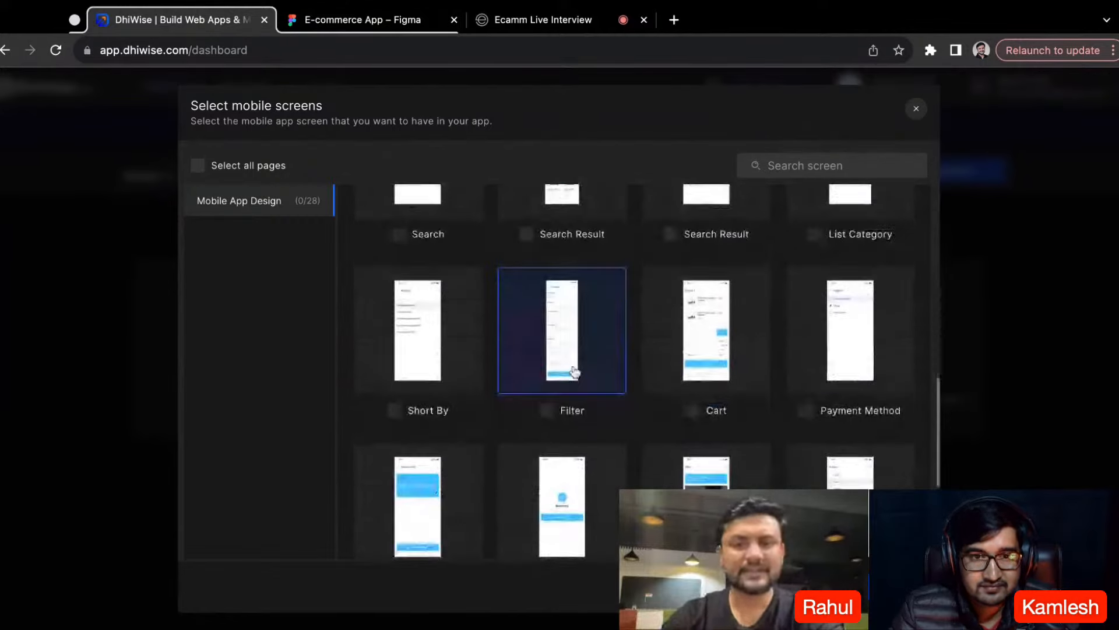
{"action": "scroll", "coordinate": [574, 371], "scroll_direction": "up", "scroll_amount": 10}
{"action": "left_click", "coordinate": [361, 207]}
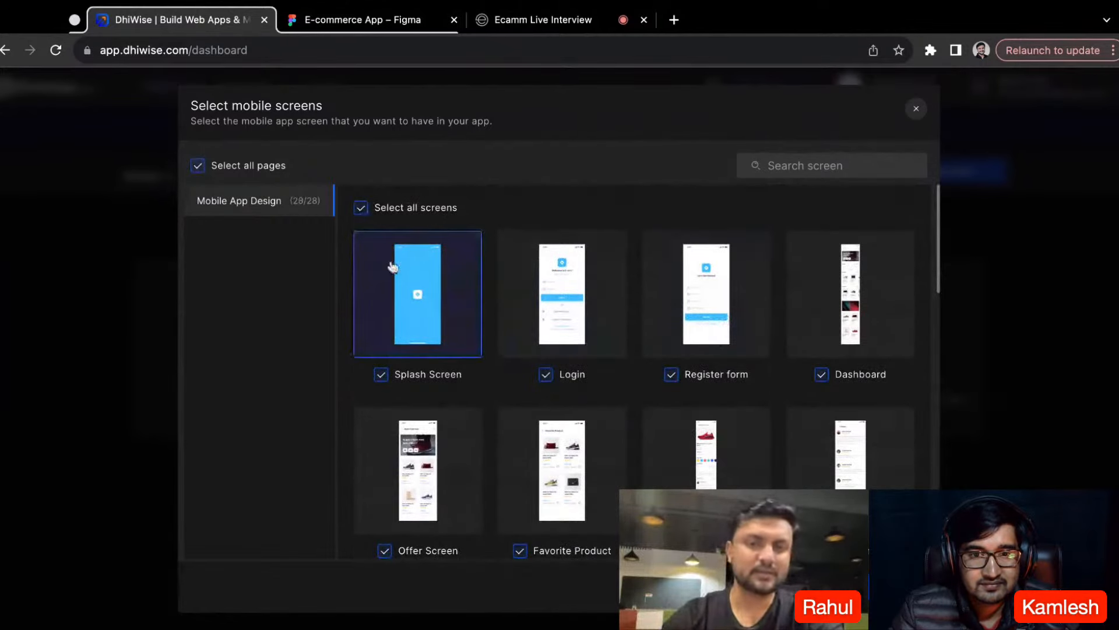
{"action": "scroll", "coordinate": [610, 342], "scroll_direction": "down", "scroll_amount": 10}
{"action": "scroll", "coordinate": [616, 309], "scroll_direction": "up", "scroll_amount": 5}
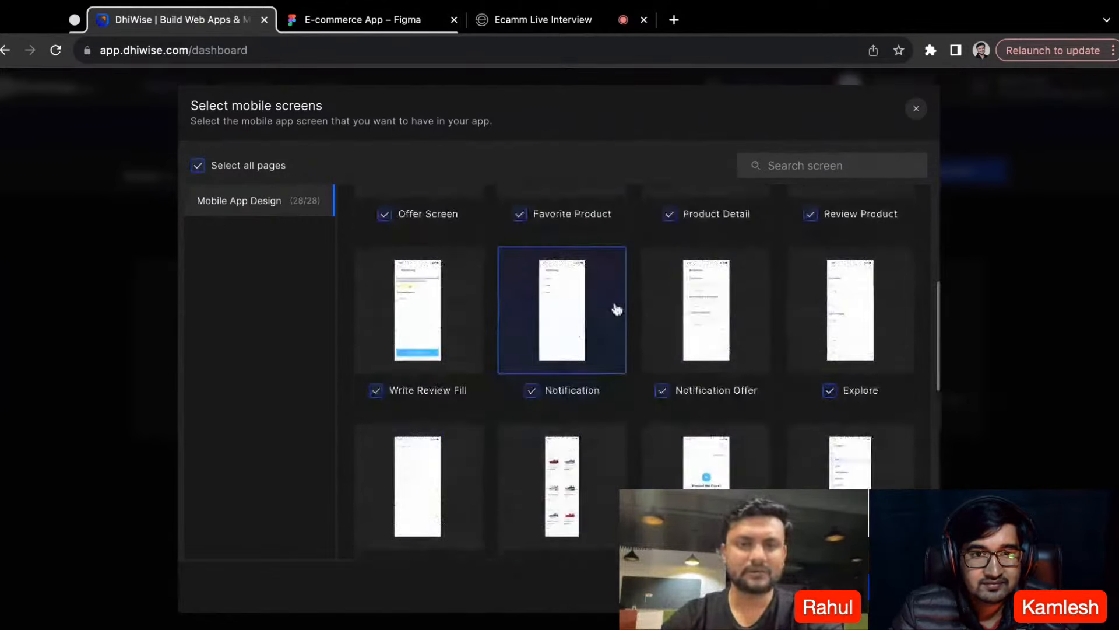
{"action": "scroll", "coordinate": [617, 309], "scroll_direction": "up", "scroll_amount": 5}
{"action": "left_click", "coordinate": [892, 586]}
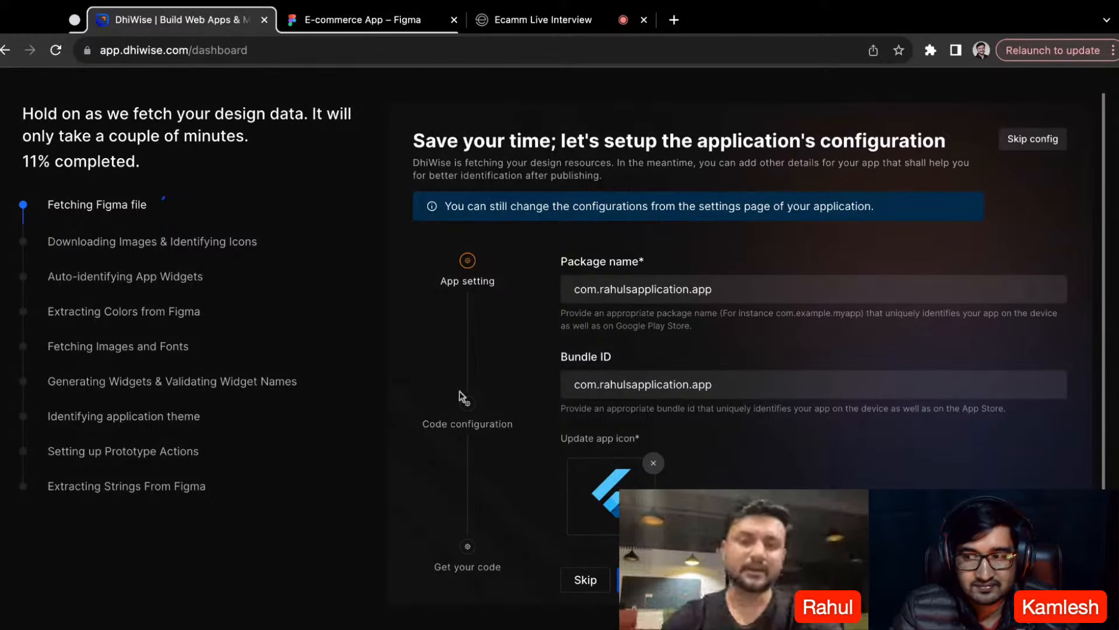
{"action": "scroll", "coordinate": [406, 314], "scroll_direction": "down", "scroll_amount": 1}
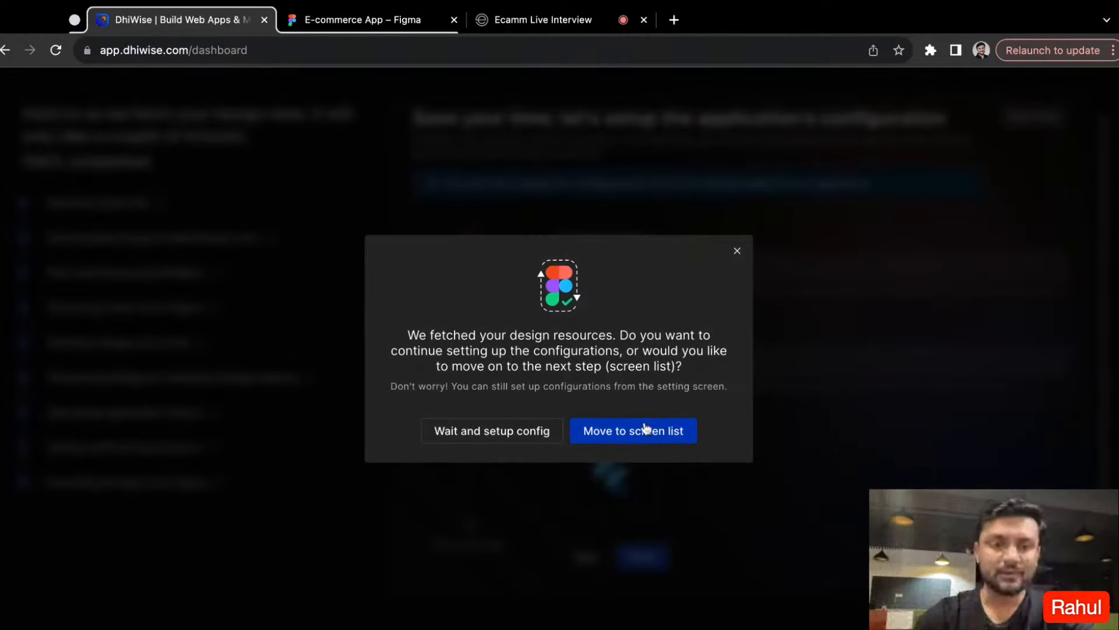
{"action": "left_click", "coordinate": [646, 428]}
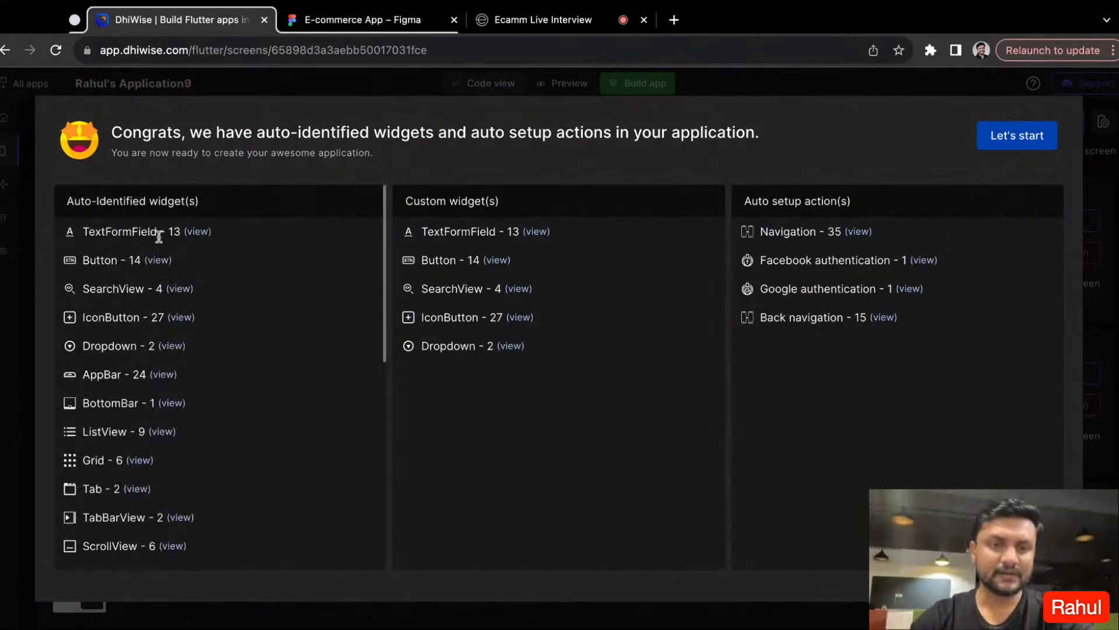
- Examine the auto-identified widgets and custom widgets in the import summary
{"action": "mouse_move", "coordinate": [198, 233]}
{"action": "scroll", "coordinate": [239, 253], "scroll_direction": "down", "scroll_amount": 2}
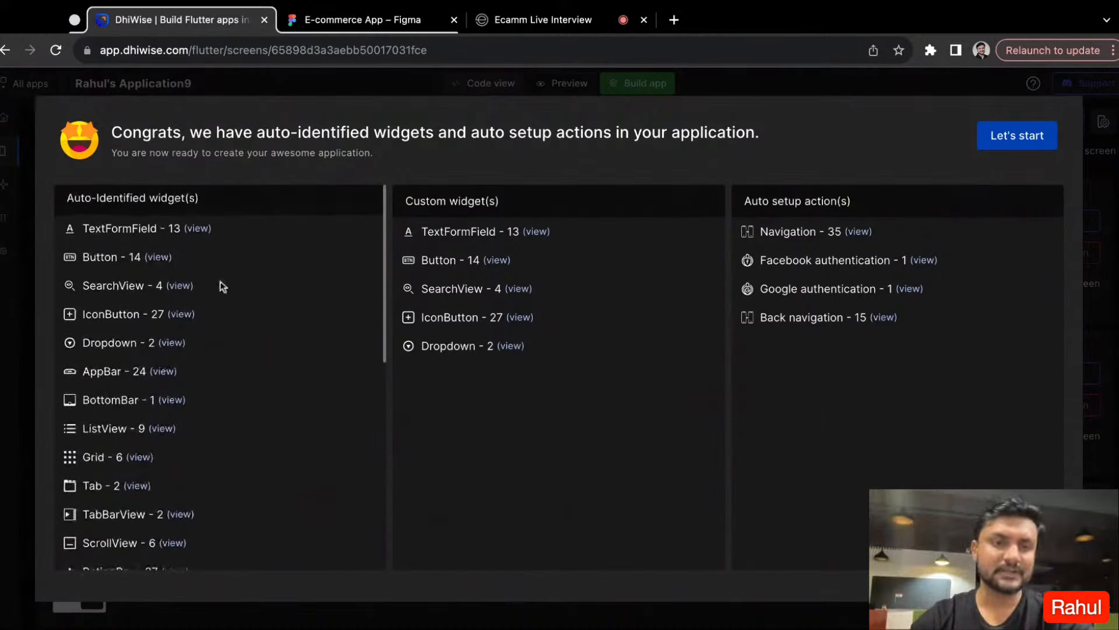
{"action": "scroll", "coordinate": [225, 271], "scroll_direction": "up", "scroll_amount": 2}
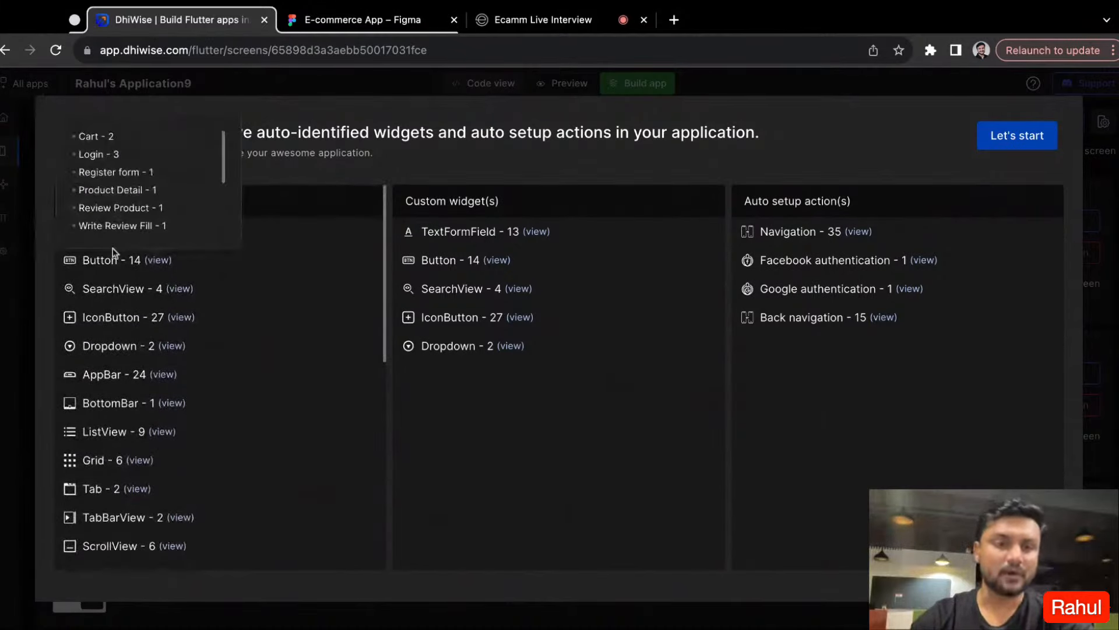
{"action": "scroll", "coordinate": [190, 307], "scroll_direction": "down", "scroll_amount": 3}
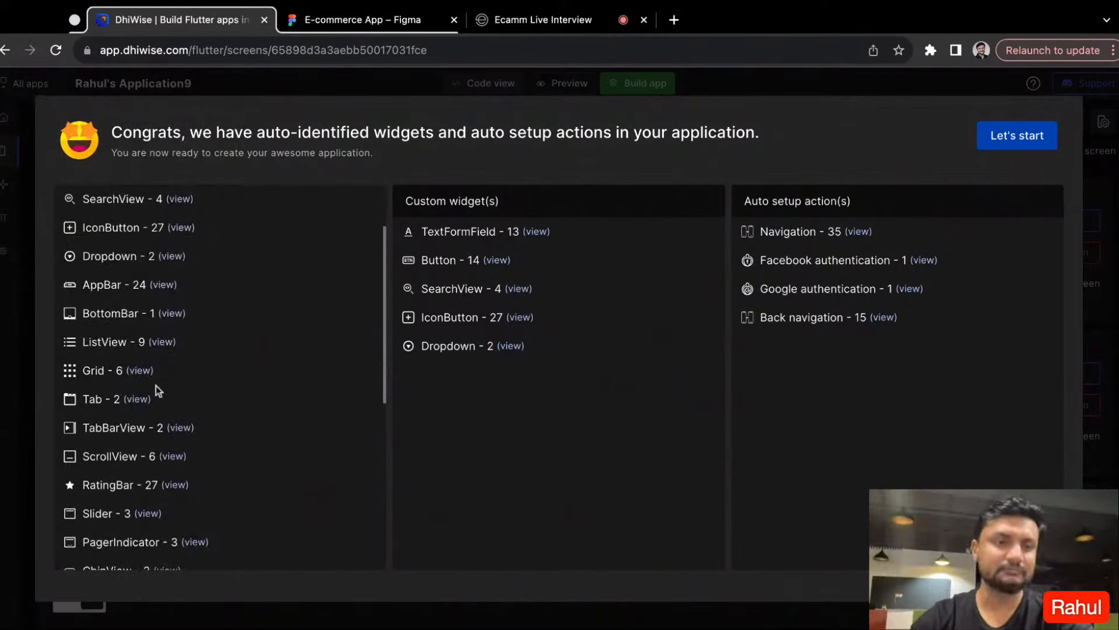
{"action": "scroll", "coordinate": [256, 423], "scroll_direction": "down", "scroll_amount": 3}
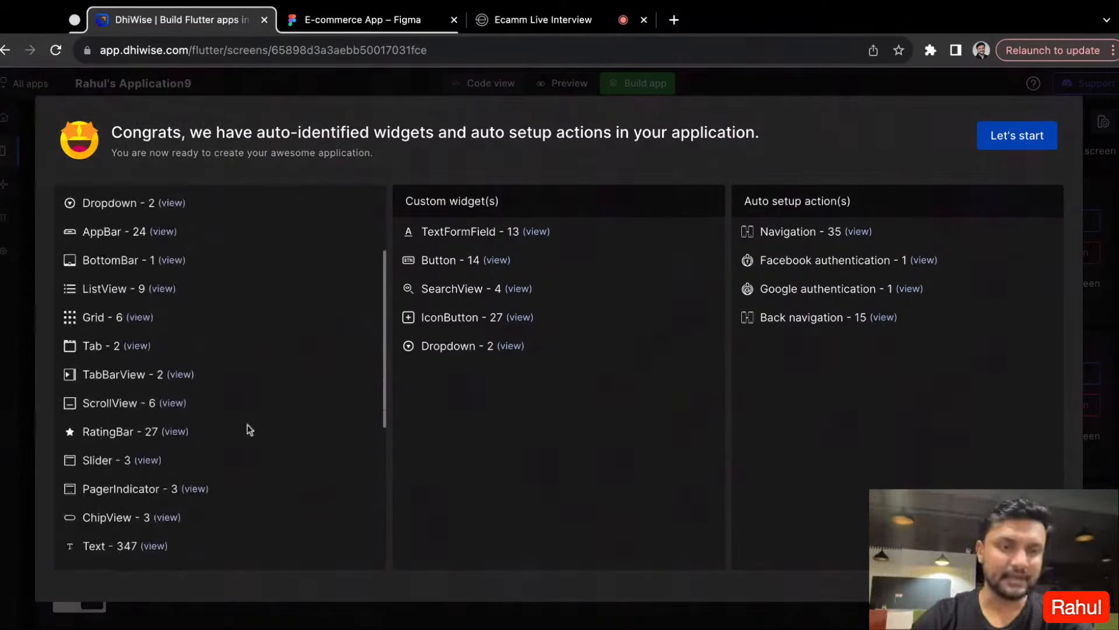
{"action": "scroll", "coordinate": [192, 428], "scroll_direction": "down", "scroll_amount": 8}
{"action": "scroll", "coordinate": [200, 424], "scroll_direction": "up", "scroll_amount": 10}
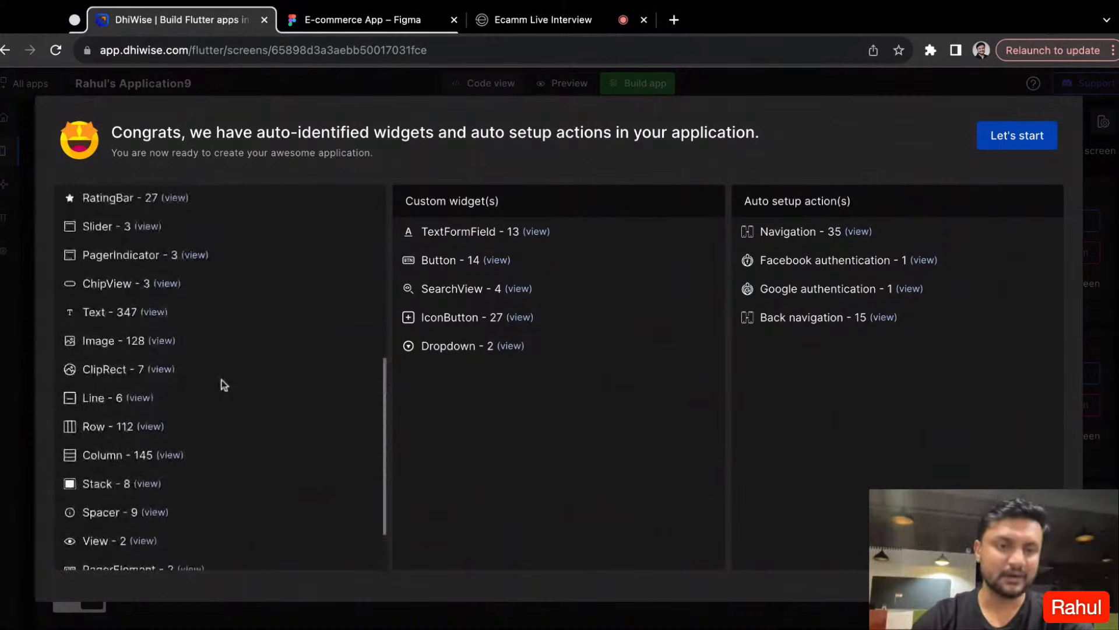
{"action": "left_click_drag", "start_coordinate": [562, 373], "coordinate": [525, 349]}
{"action": "left_click", "coordinate": [621, 290]}
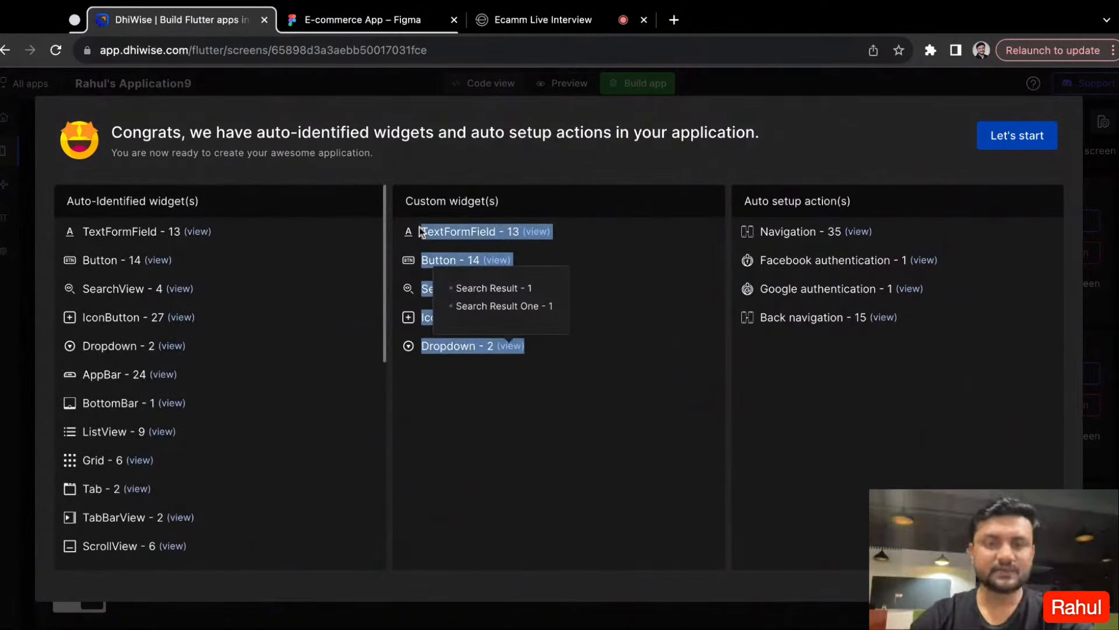
{"action": "left_click", "coordinate": [589, 374]}
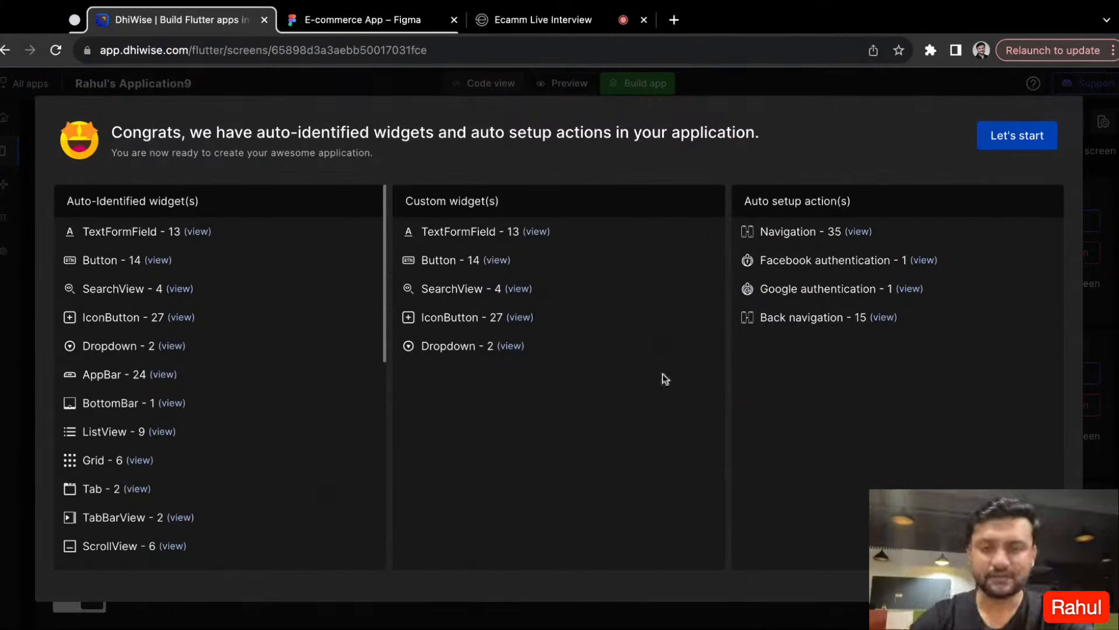
- Examine the auto setup actions in the import summary, including navigation and the Facebook and Google authentication entries
{"action": "left_click_drag", "start_coordinate": [736, 207], "coordinate": [854, 202]}
{"action": "left_click", "coordinate": [956, 387]}
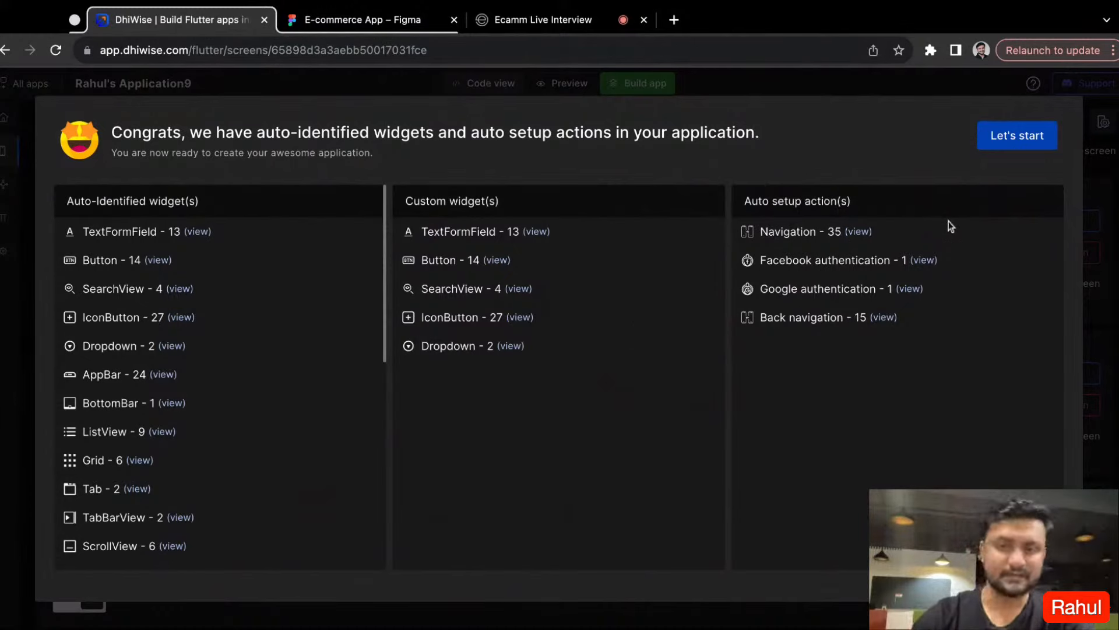
{"action": "left_click_drag", "start_coordinate": [863, 232], "coordinate": [973, 223]}
{"action": "left_click", "coordinate": [858, 327]}
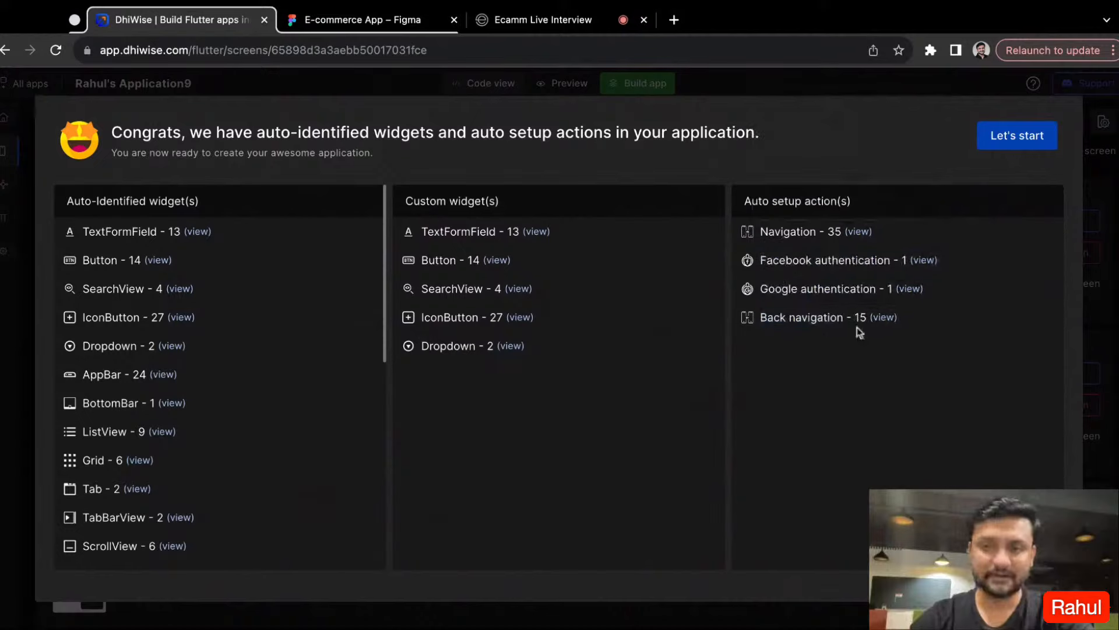
{"action": "left_click_drag", "start_coordinate": [760, 260], "coordinate": [954, 300]}
{"action": "left_click", "coordinate": [957, 301]}
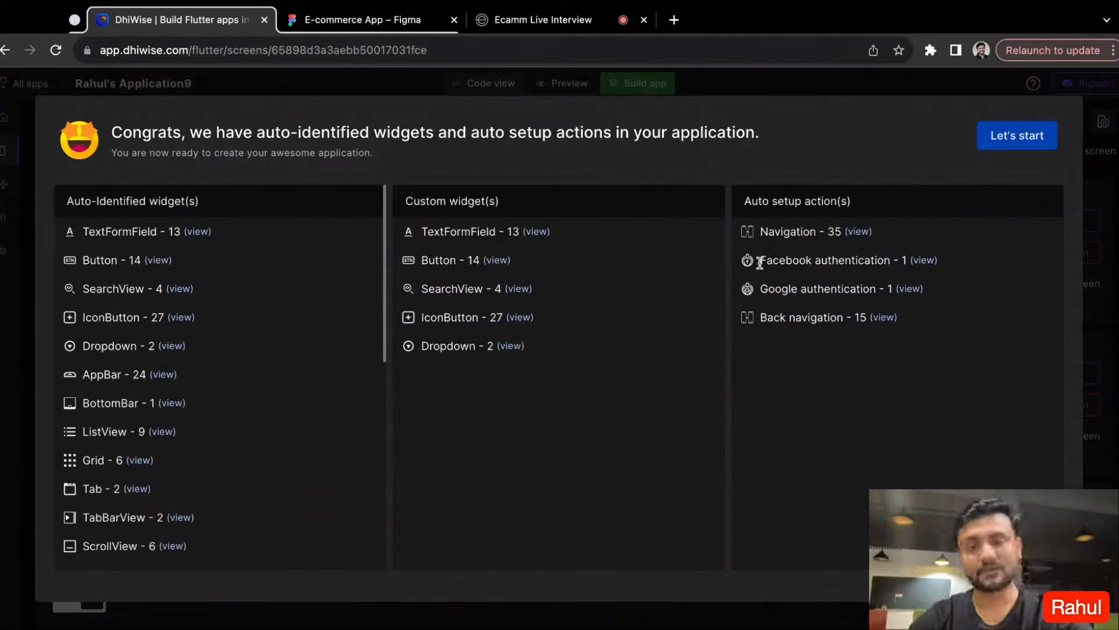
{"action": "left_click_drag", "start_coordinate": [759, 261], "coordinate": [954, 306]}
{"action": "left_click", "coordinate": [954, 306]}
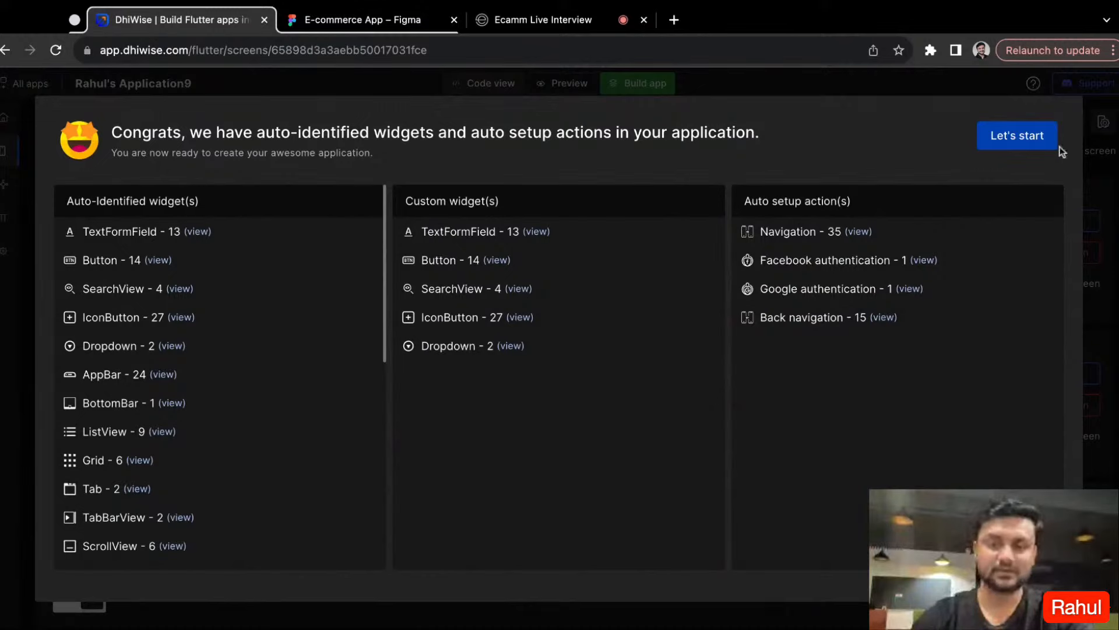
- Leave the import summary and complete the splash setup with Splash Screen as the app's initial screen
{"action": "left_click", "coordinate": [1011, 144]}
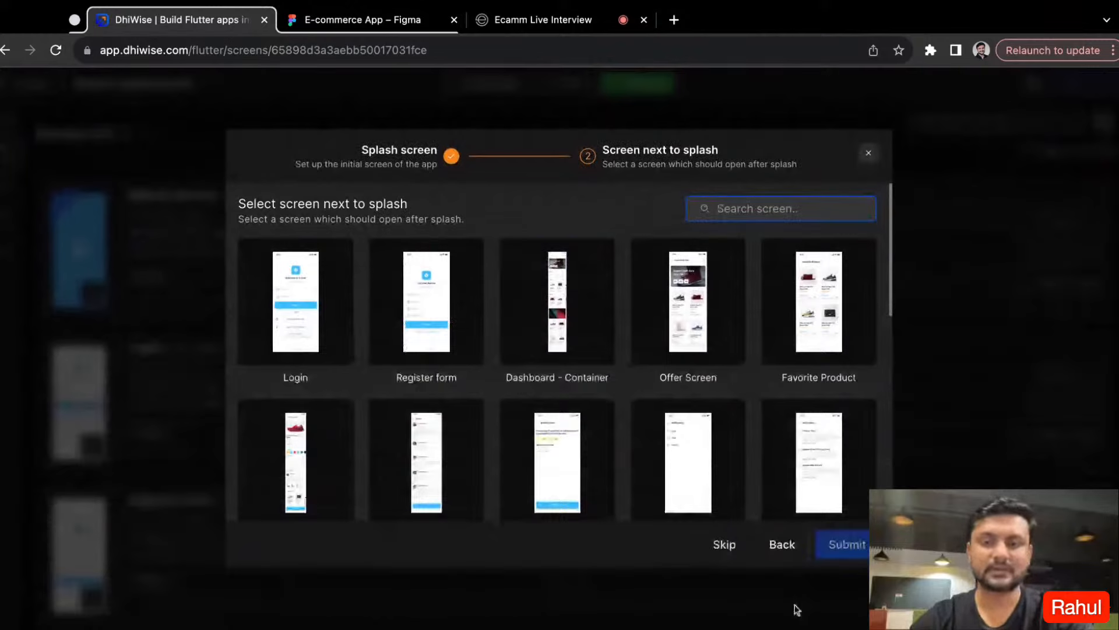
{"action": "left_click", "coordinate": [782, 544]}
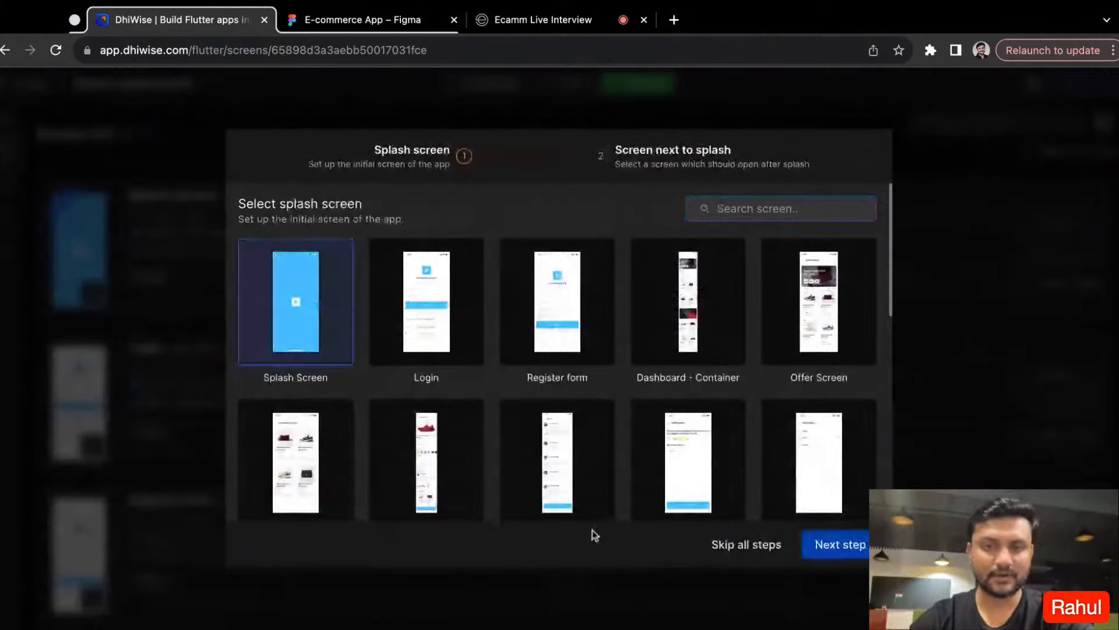
{"action": "left_click", "coordinate": [834, 544]}
{"action": "left_click", "coordinate": [847, 544]}
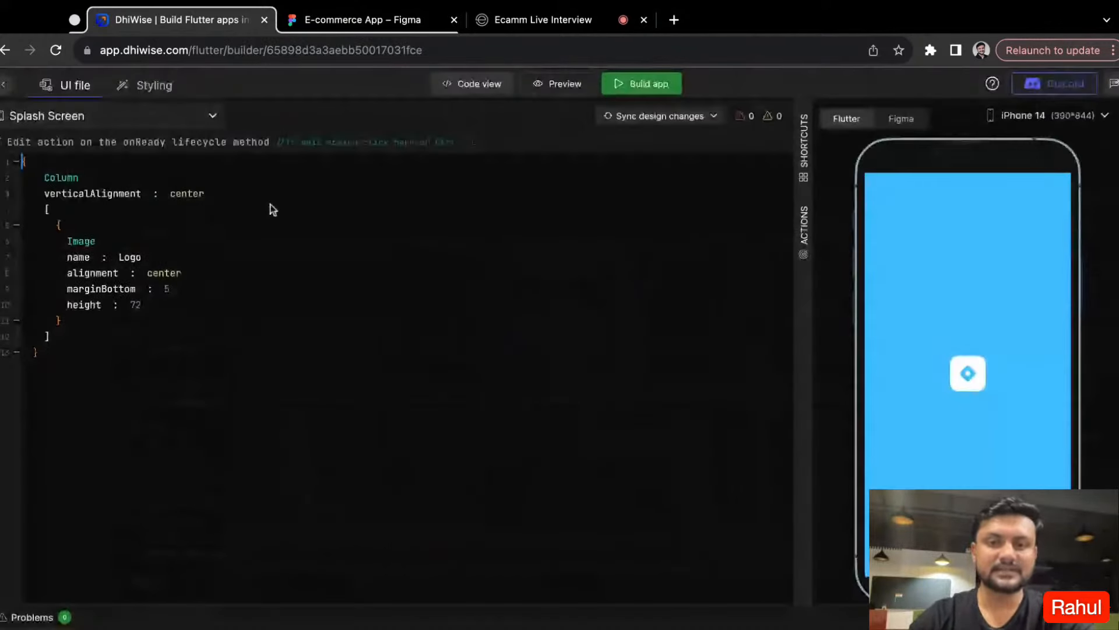
- Open the Login screen's UI file in the builder and look through its widget code
{"action": "left_click", "coordinate": [146, 127]}
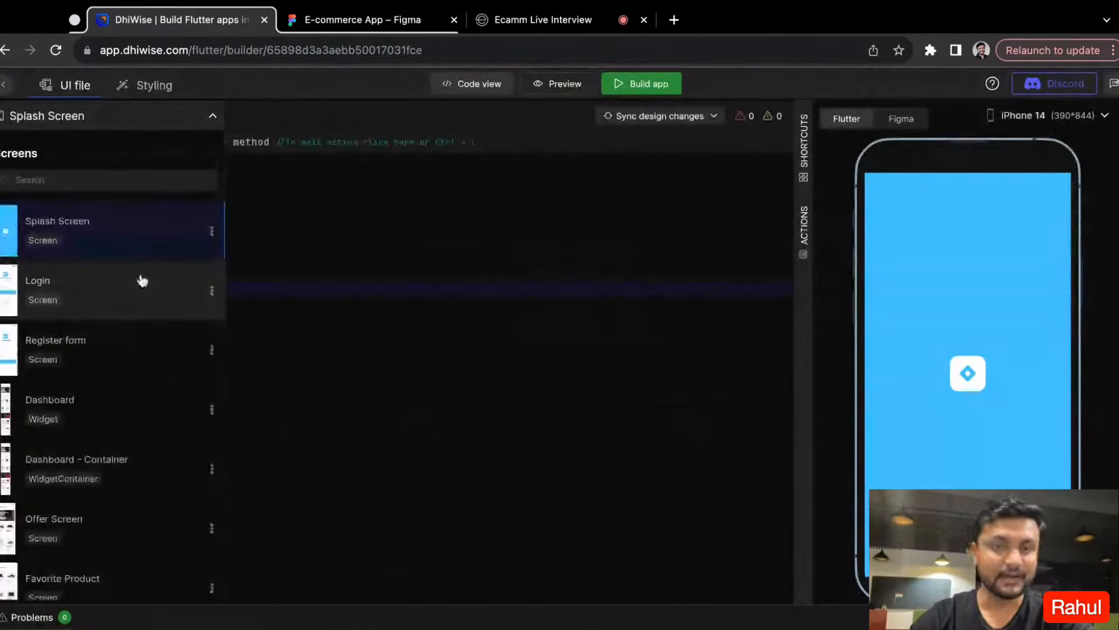
{"action": "left_click", "coordinate": [142, 280]}
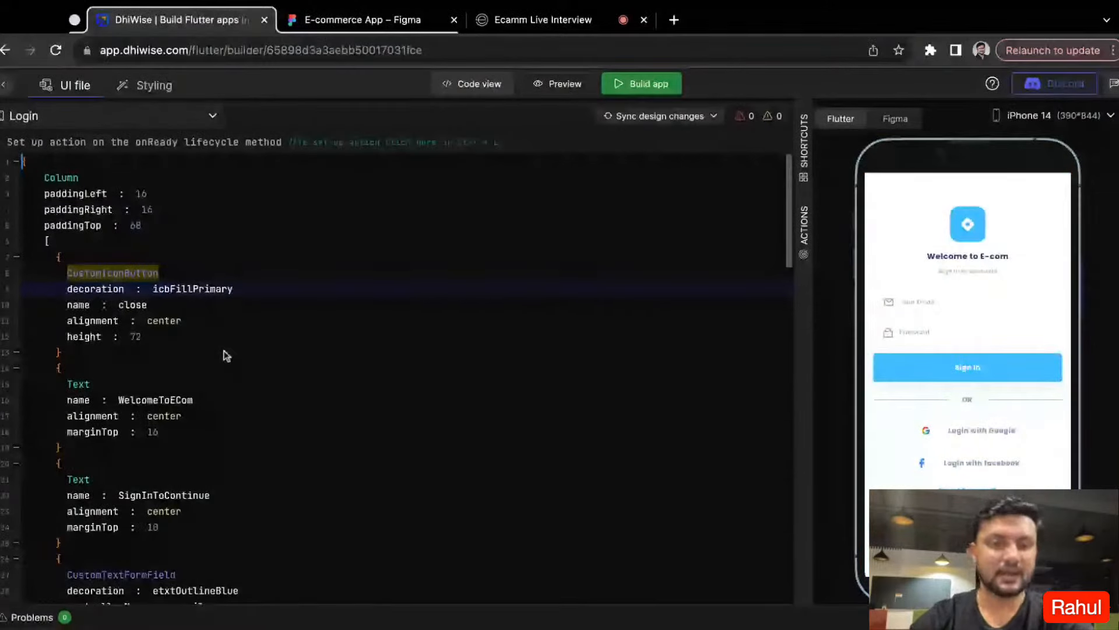
{"action": "scroll", "coordinate": [227, 356], "scroll_direction": "down", "scroll_amount": 5}
{"action": "scroll", "coordinate": [123, 205], "scroll_direction": "up", "scroll_amount": 5}
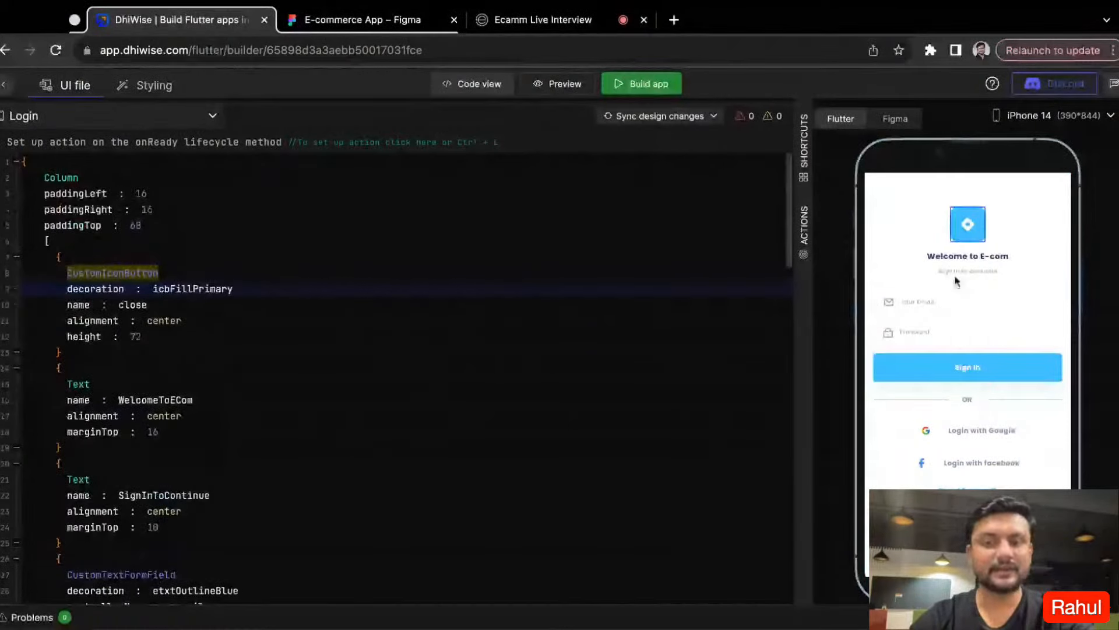
- Locate the Password field in the Login screen's code and inspect the neighbouring text and field widgets
{"action": "left_click", "coordinate": [981, 332]}
{"action": "scroll", "coordinate": [213, 251], "scroll_direction": "up", "scroll_amount": 2}
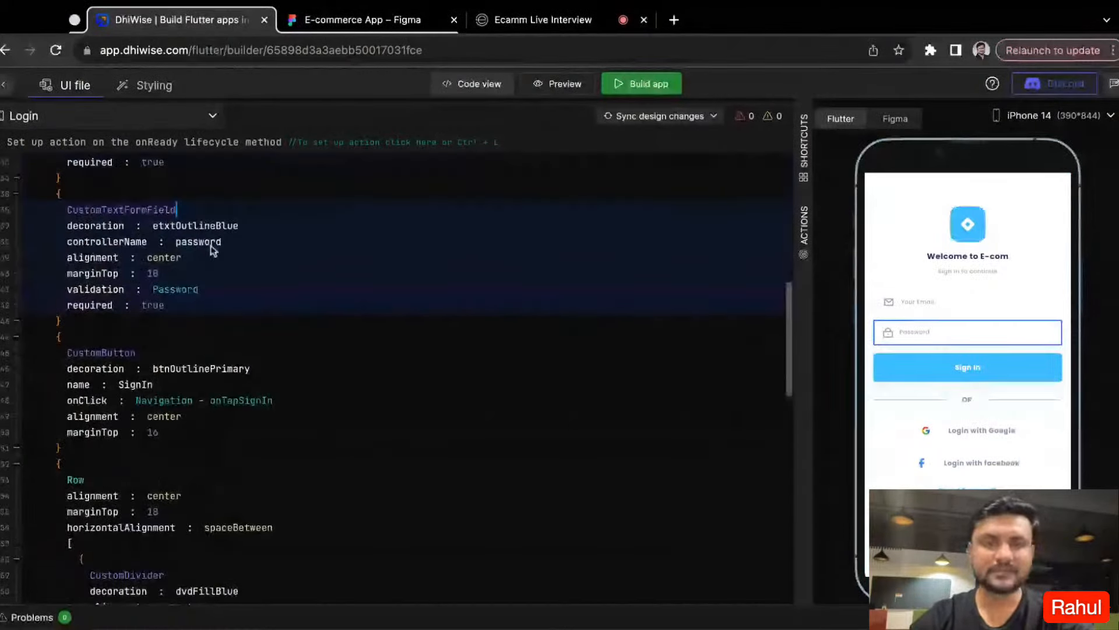
{"action": "scroll", "coordinate": [212, 251], "scroll_direction": "up", "scroll_amount": 5}
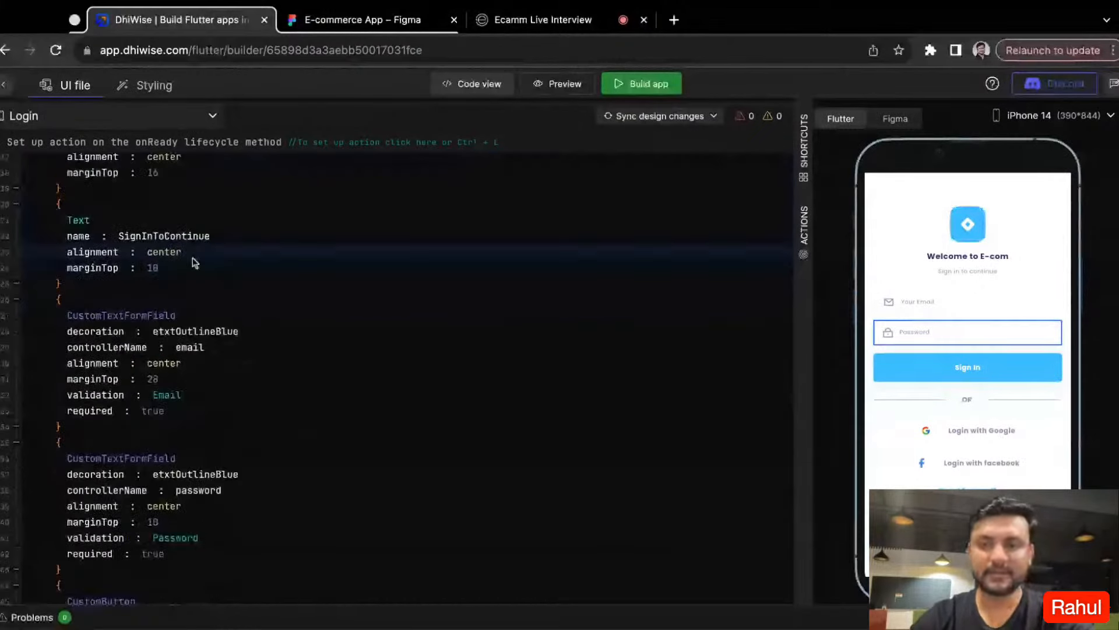
{"action": "left_click", "coordinate": [196, 263]}
- Set the top margin of the Login screen's Sign In button to 32
{"action": "left_click", "coordinate": [927, 376]}
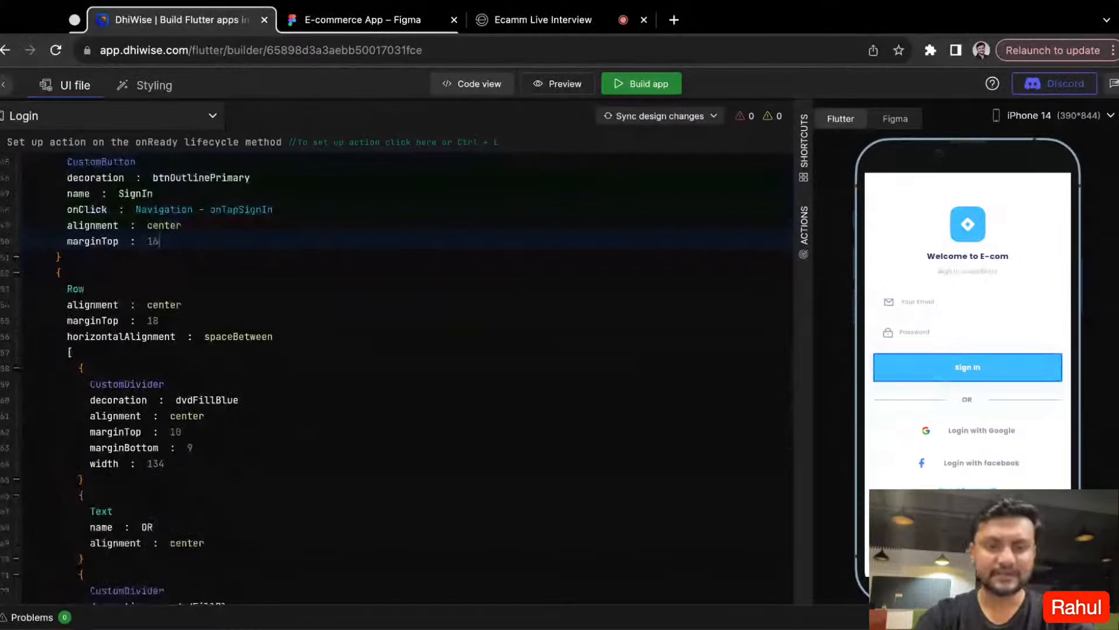
{"action": "key", "text": "BackSpace"}
{"action": "key", "text": "BackSpace"}
{"action": "type", "text": "32"}
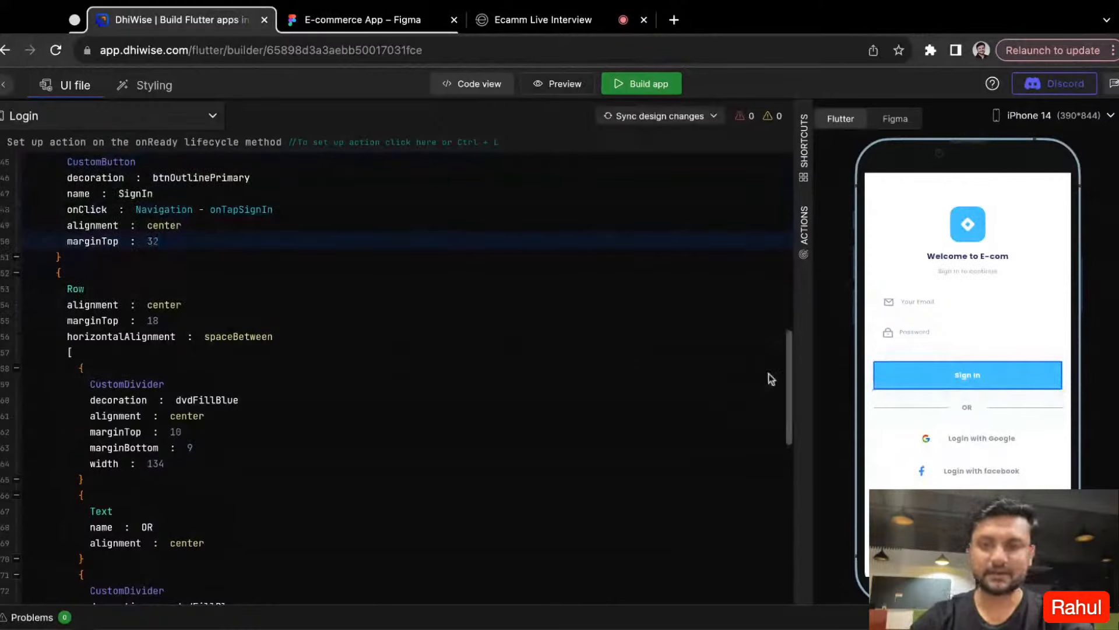
{"action": "scroll", "coordinate": [770, 379], "scroll_direction": "up", "scroll_amount": 5}
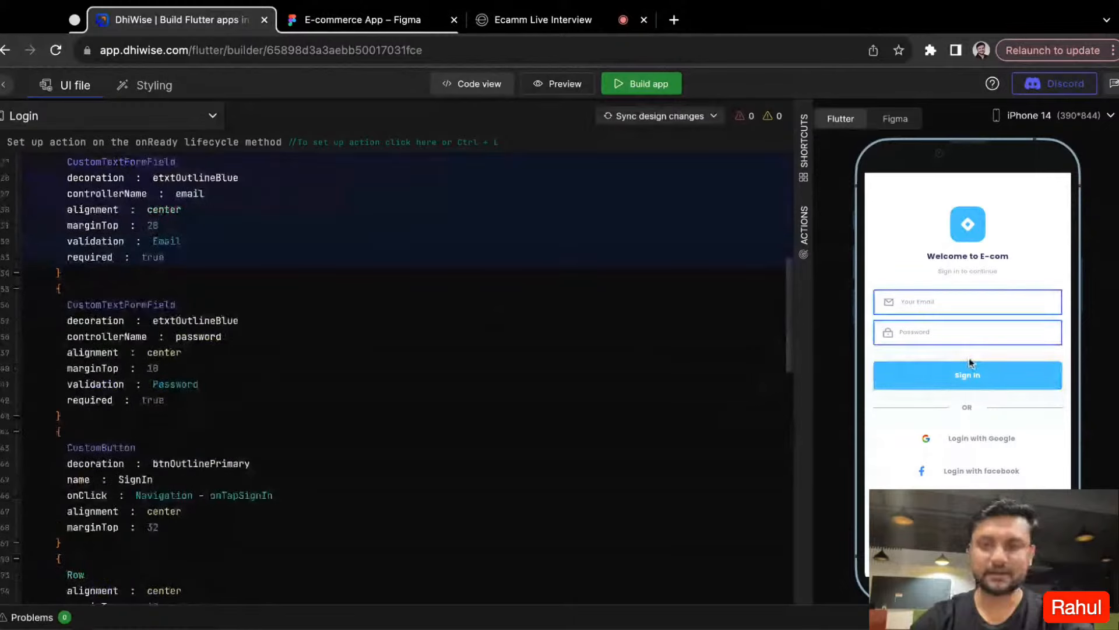
- Add a secondary colour theme to the app's styling and set its amber_500 colour to #072DFF
{"action": "scroll", "coordinate": [341, 350], "scroll_direction": "up", "scroll_amount": 7}
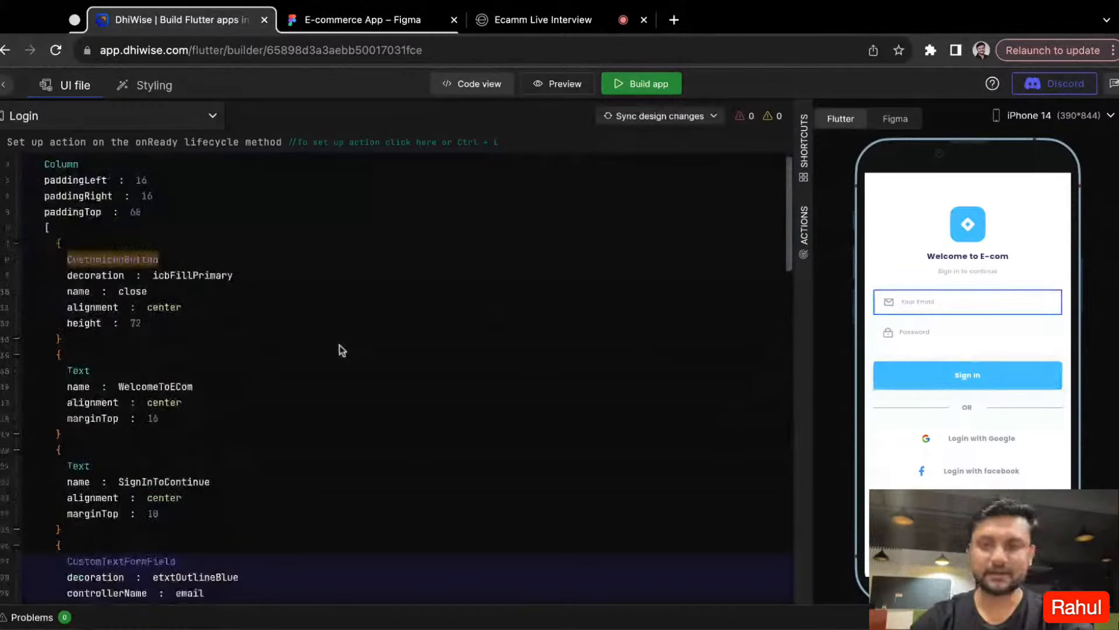
{"action": "left_click", "coordinate": [153, 86]}
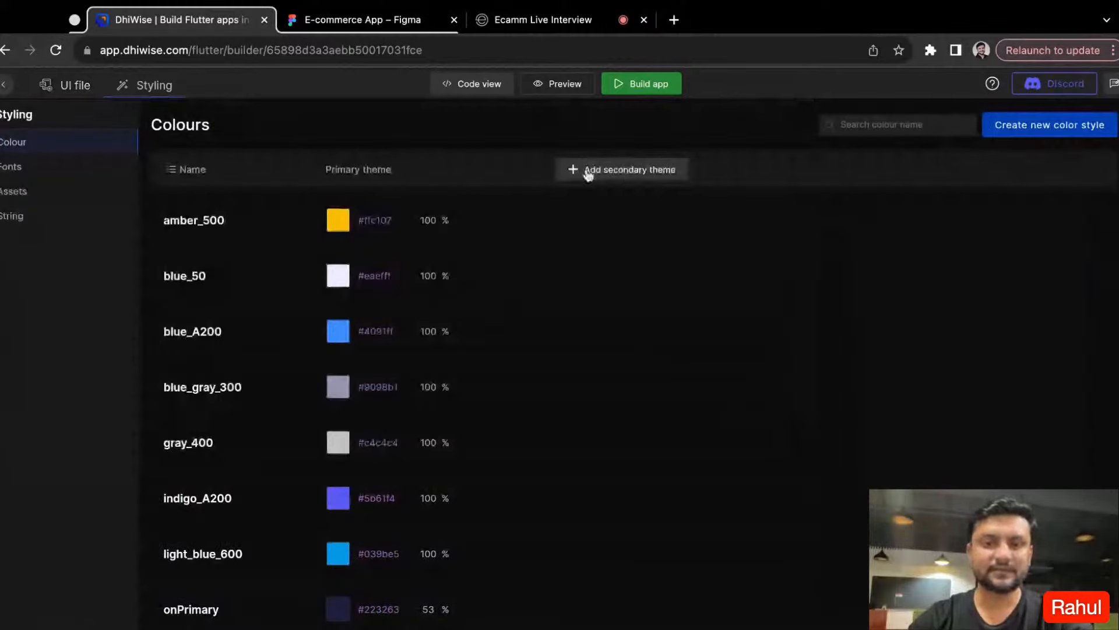
{"action": "left_click", "coordinate": [615, 183]}
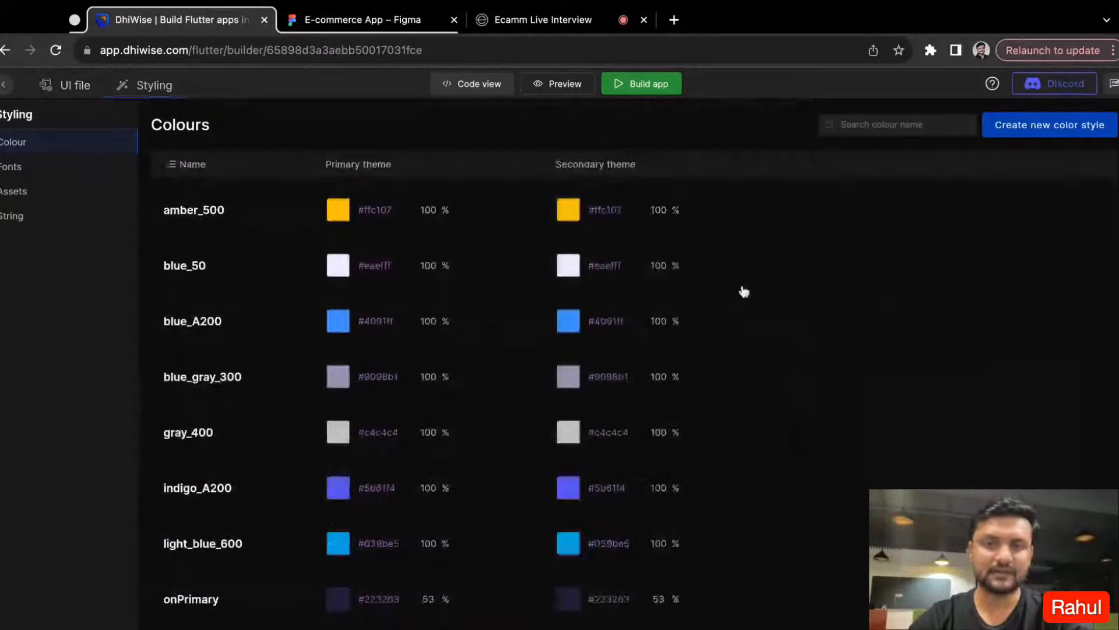
{"action": "left_click", "coordinate": [569, 217]}
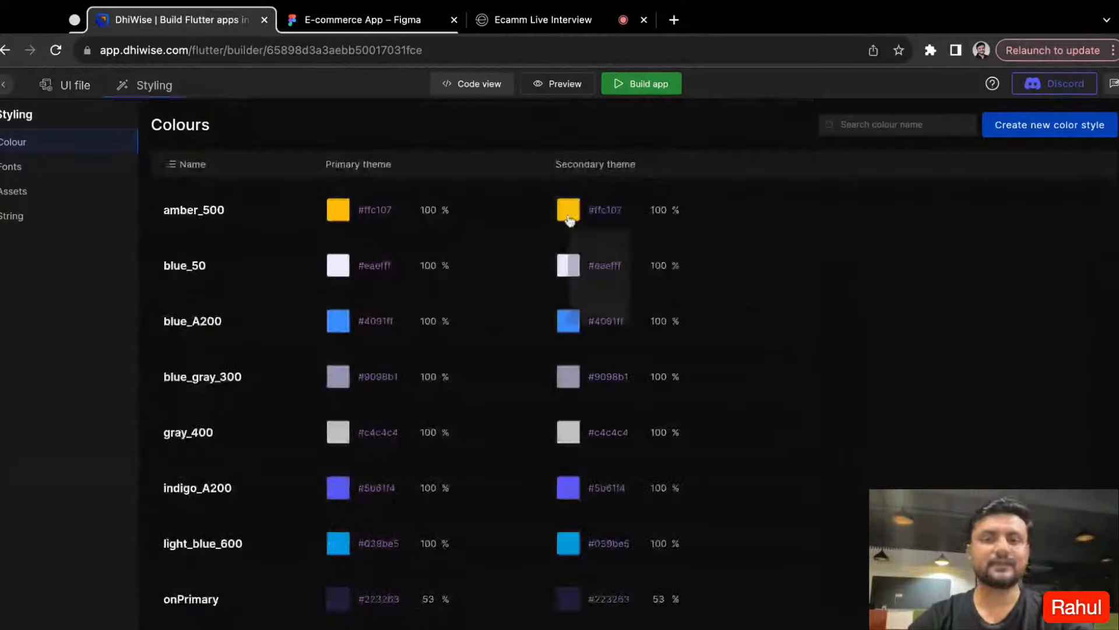
{"action": "left_click", "coordinate": [716, 427]}
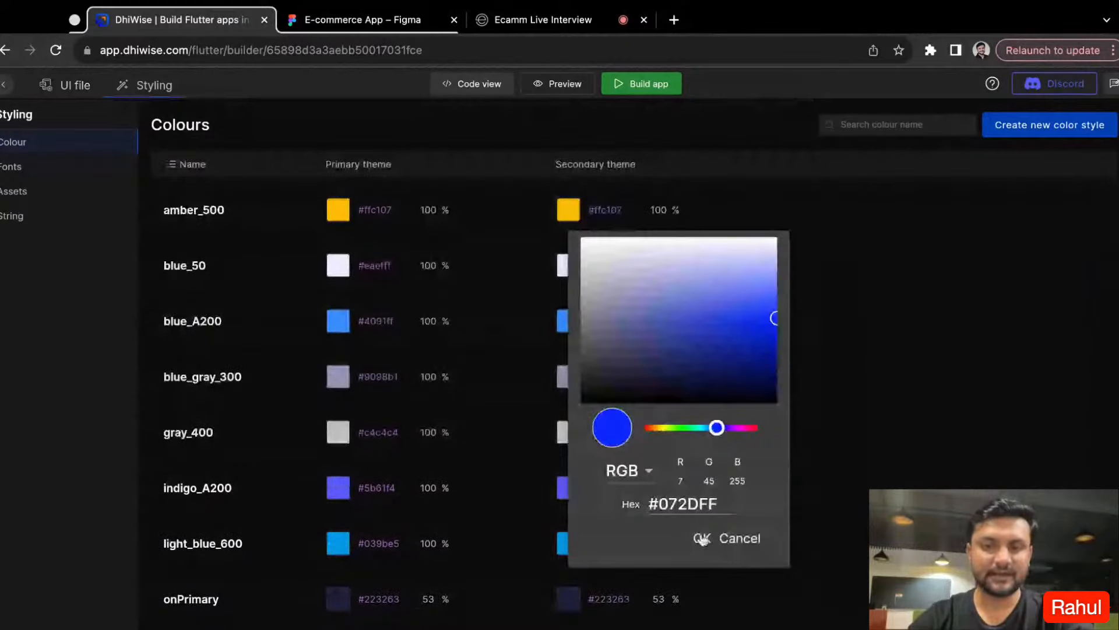
{"action": "left_click", "coordinate": [699, 538]}
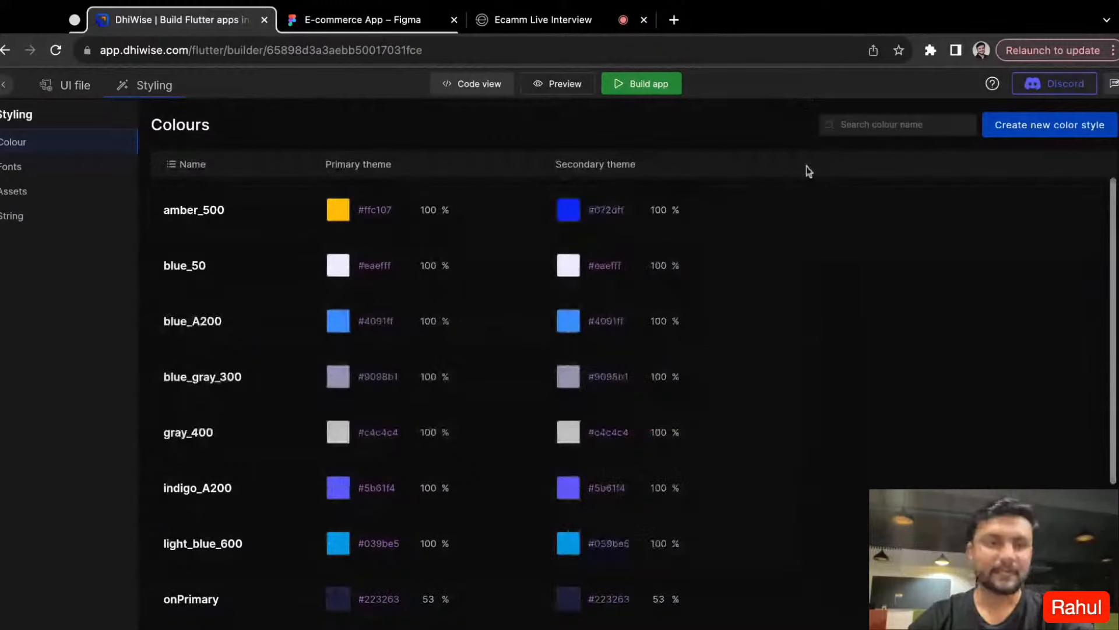
- Look through the app's fonts, image assets and text strings in the styling settings
{"action": "left_click", "coordinate": [17, 167]}
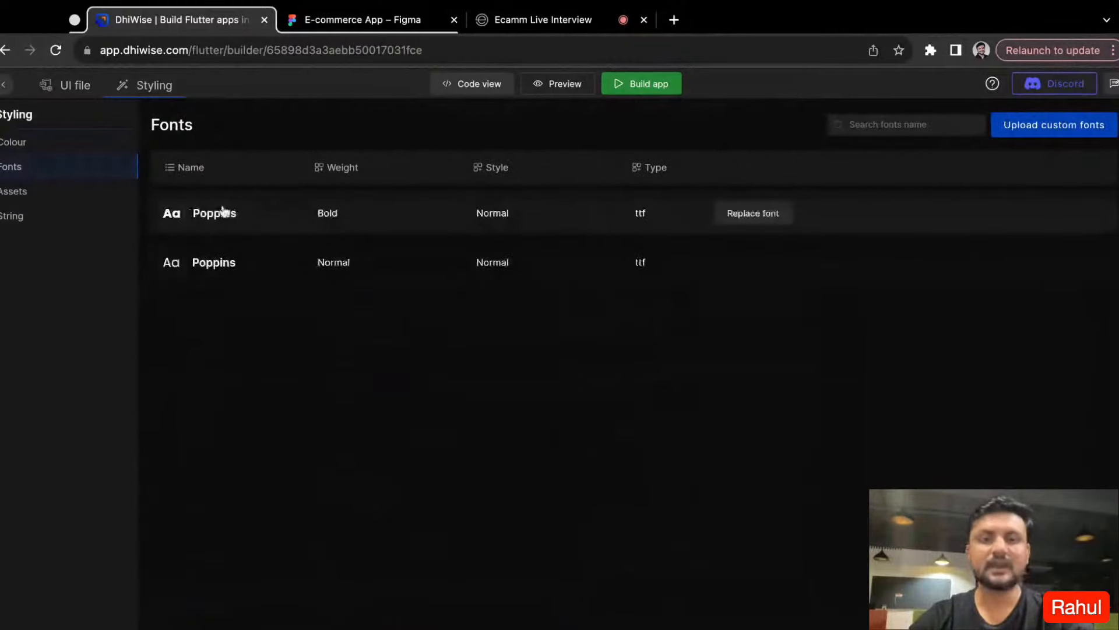
{"action": "left_click", "coordinate": [14, 192]}
{"action": "scroll", "coordinate": [472, 364], "scroll_direction": "down", "scroll_amount": 15}
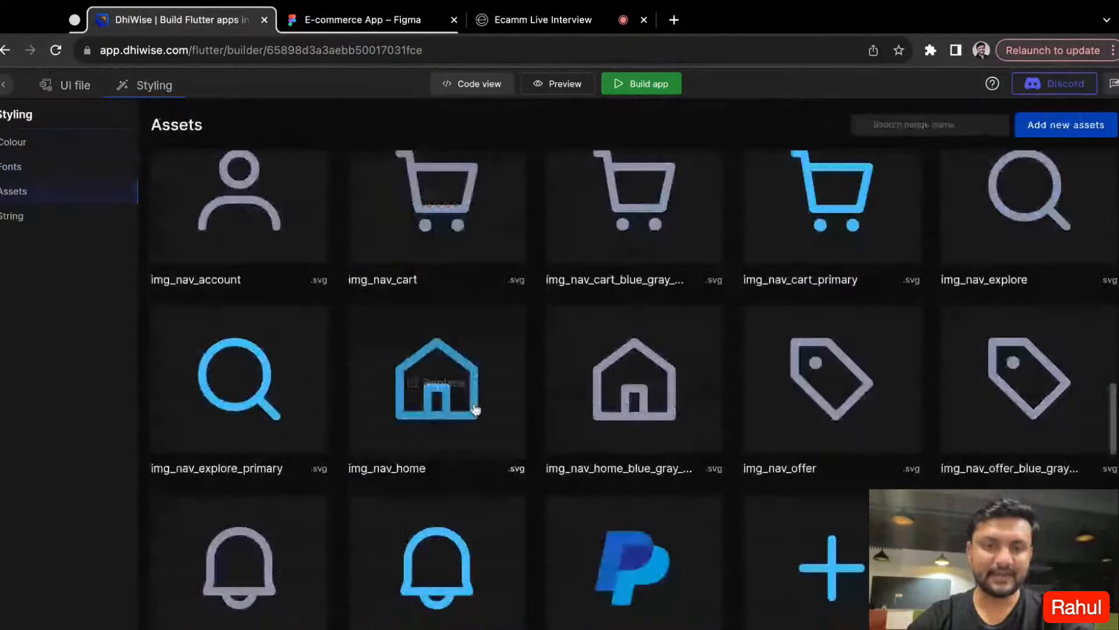
{"action": "scroll", "coordinate": [475, 410], "scroll_direction": "down", "scroll_amount": 10}
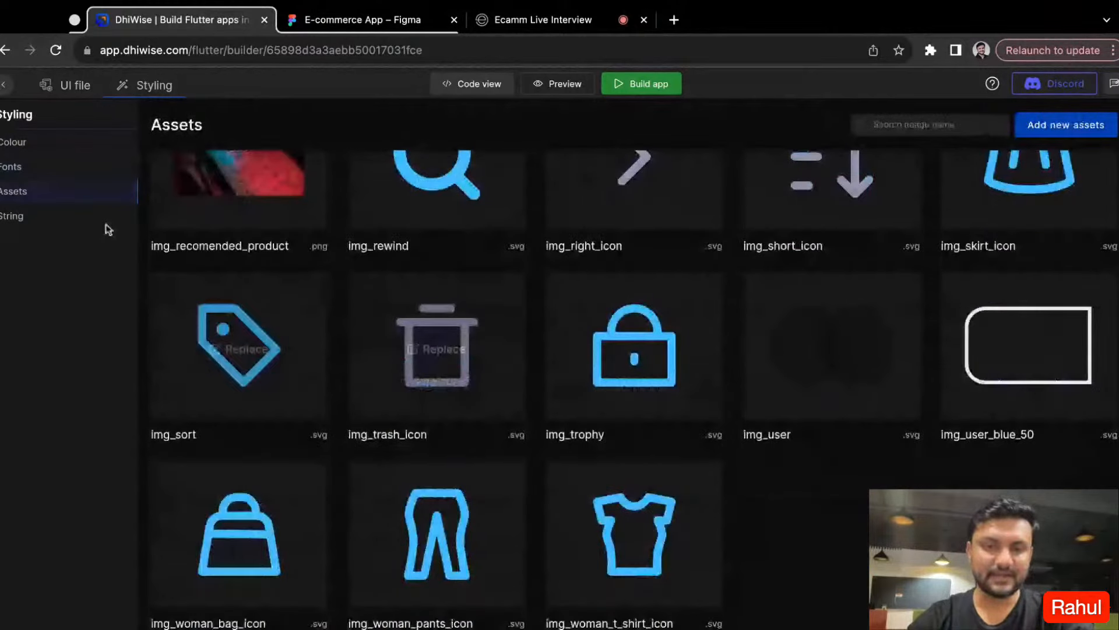
{"action": "left_click", "coordinate": [107, 225]}
{"action": "scroll", "coordinate": [317, 461], "scroll_direction": "up", "scroll_amount": 1}
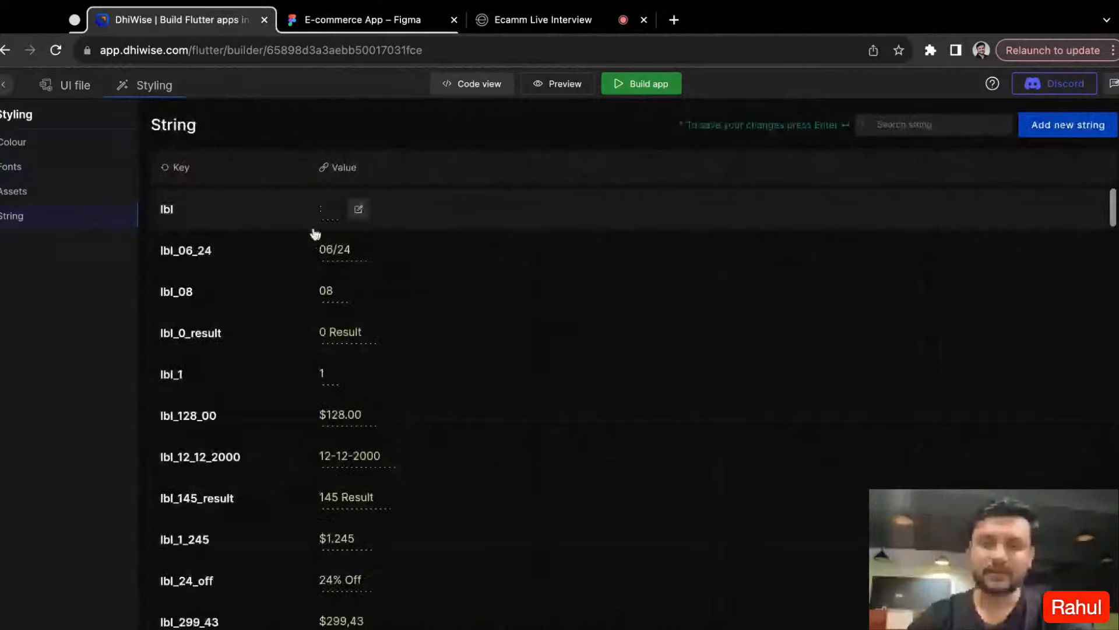
- Search the strings for "Sign" and change the value of lbl_sign_in to Login
{"action": "left_click", "coordinate": [967, 120]}
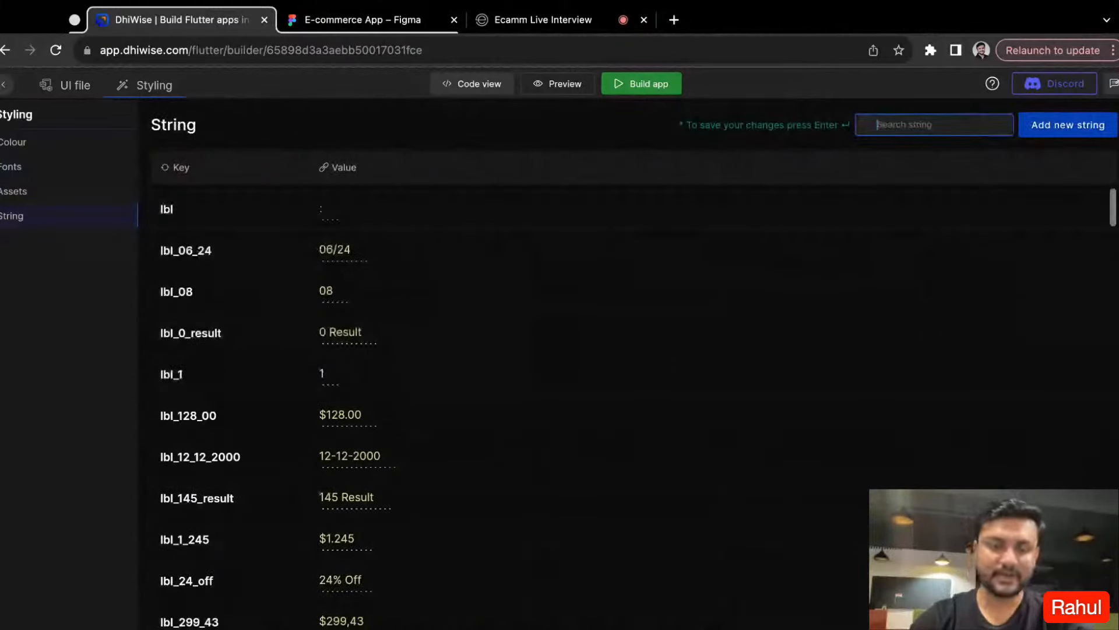
{"action": "type", "text": "Sign"}
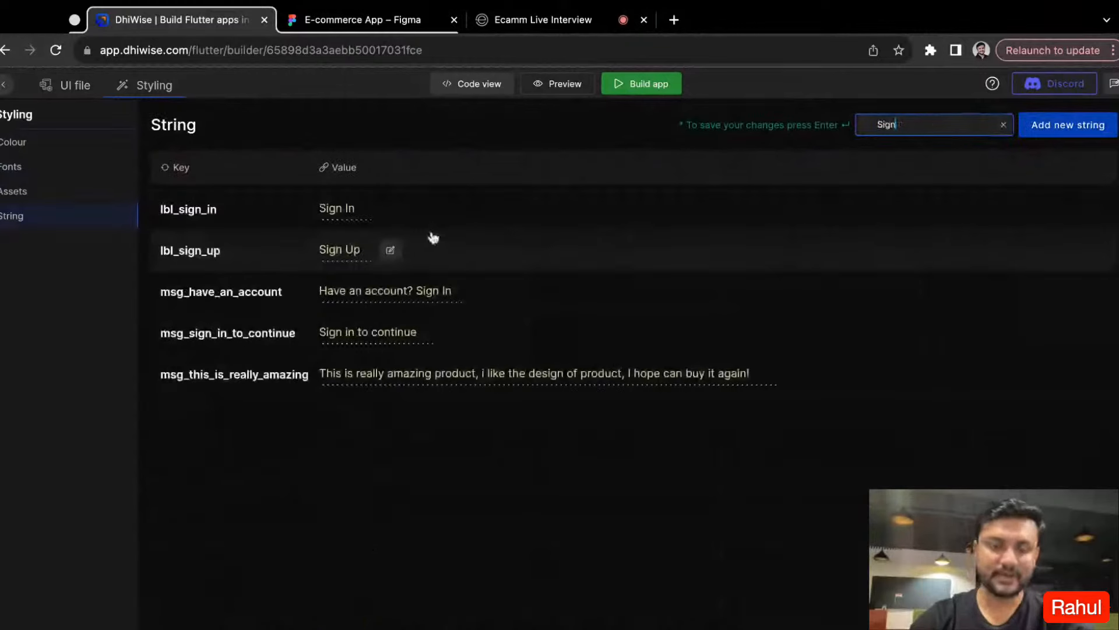
{"action": "left_click", "coordinate": [371, 206]}
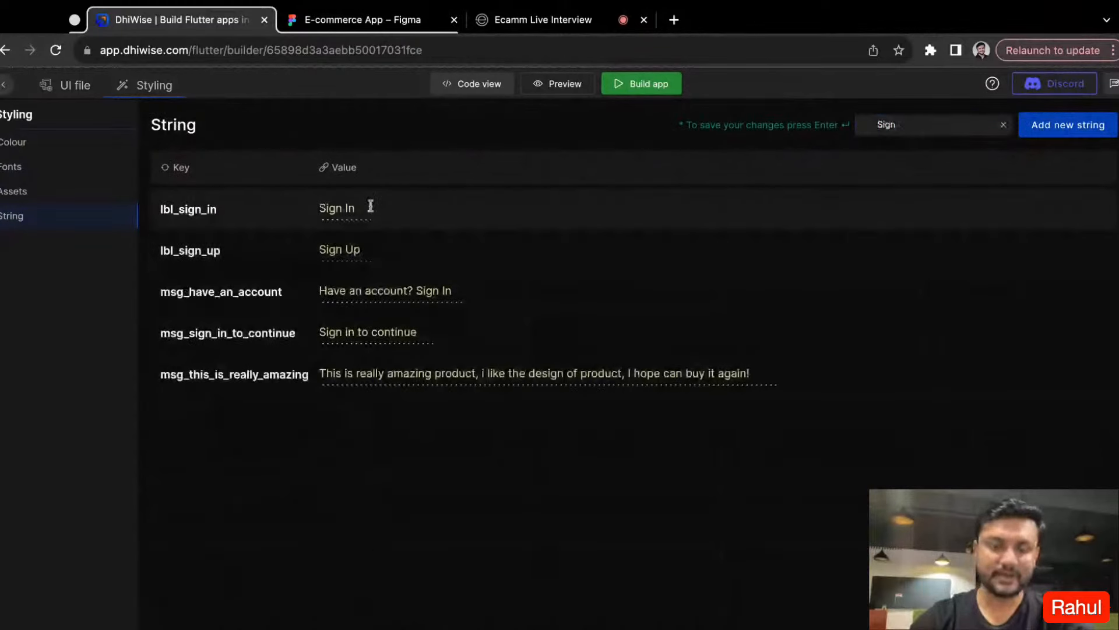
{"action": "left_click_drag", "start_coordinate": [371, 206], "coordinate": [320, 205]}
{"action": "type", "text": "L"}
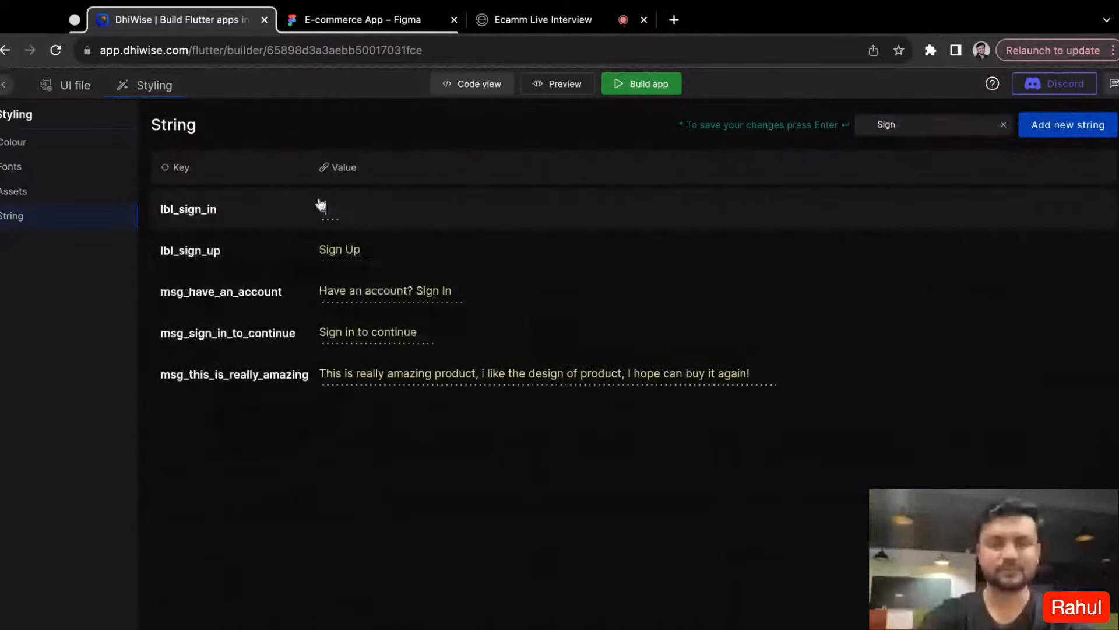
{"action": "type", "text": "ogin"}
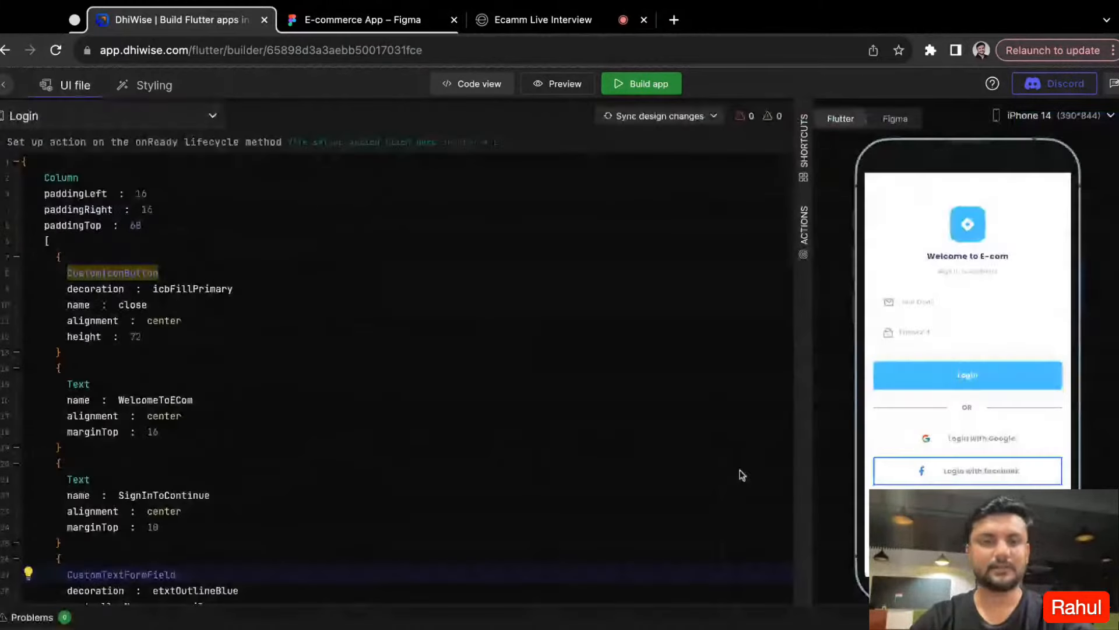
- Compare the Login screen's Flutter preview with its original Figma design
{"action": "scroll", "coordinate": [221, 430], "scroll_direction": "down", "scroll_amount": 10}
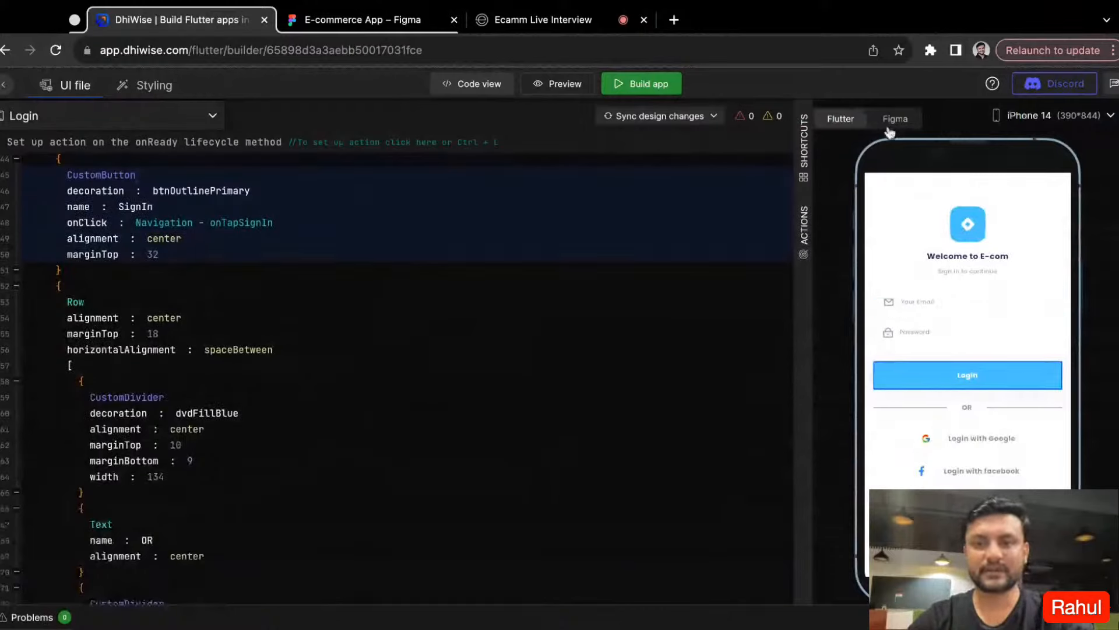
{"action": "left_click", "coordinate": [893, 120]}
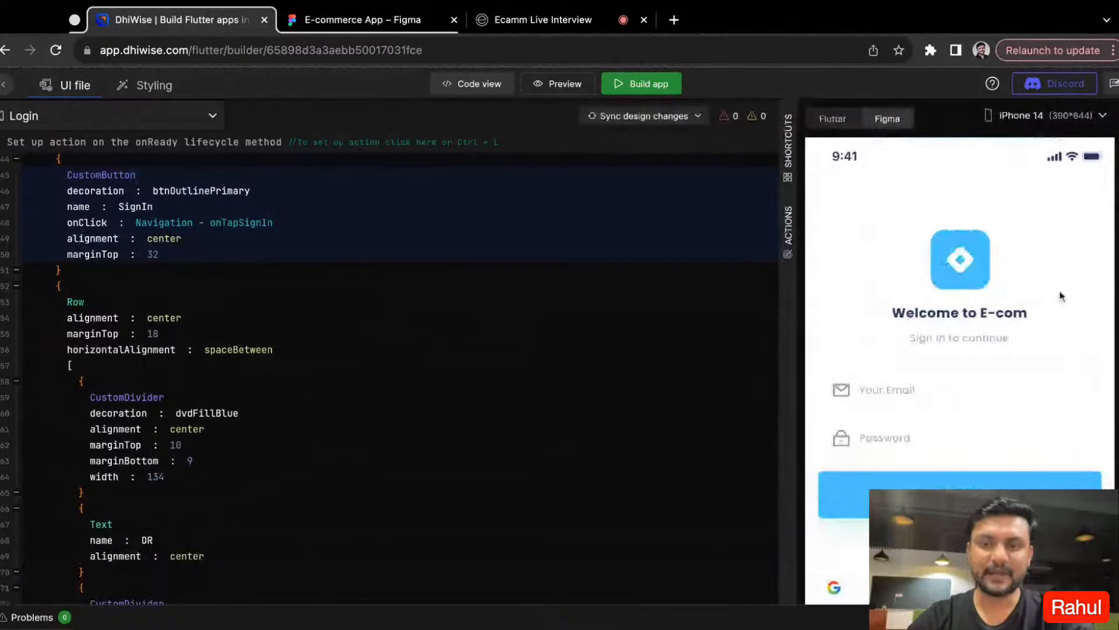
{"action": "scroll", "coordinate": [933, 387], "scroll_direction": "down", "scroll_amount": 3}
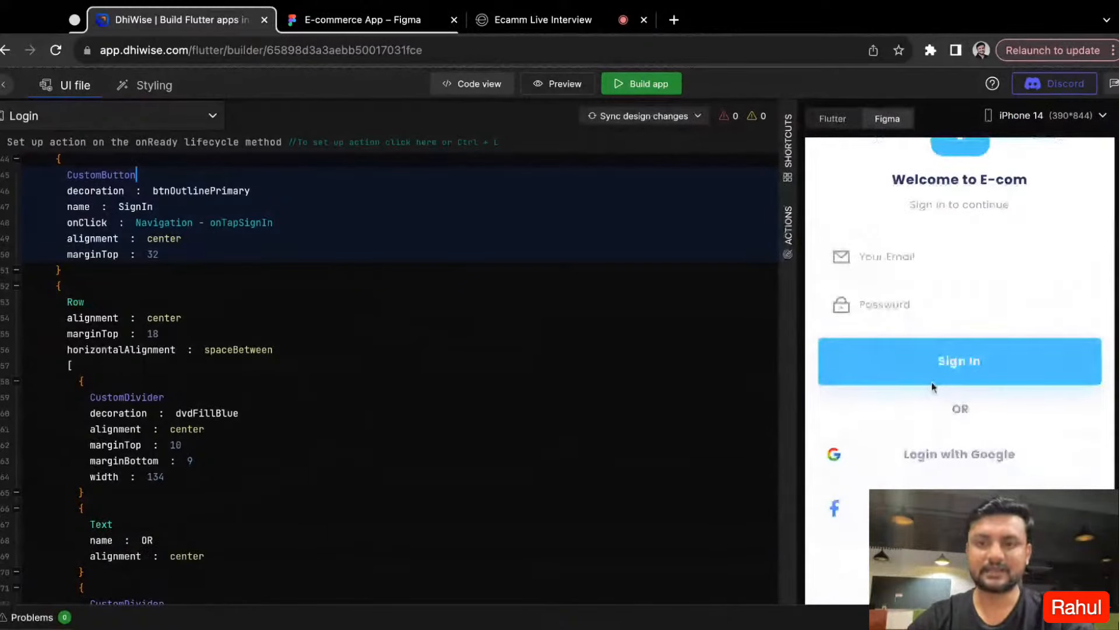
{"action": "left_click", "coordinate": [832, 118]}
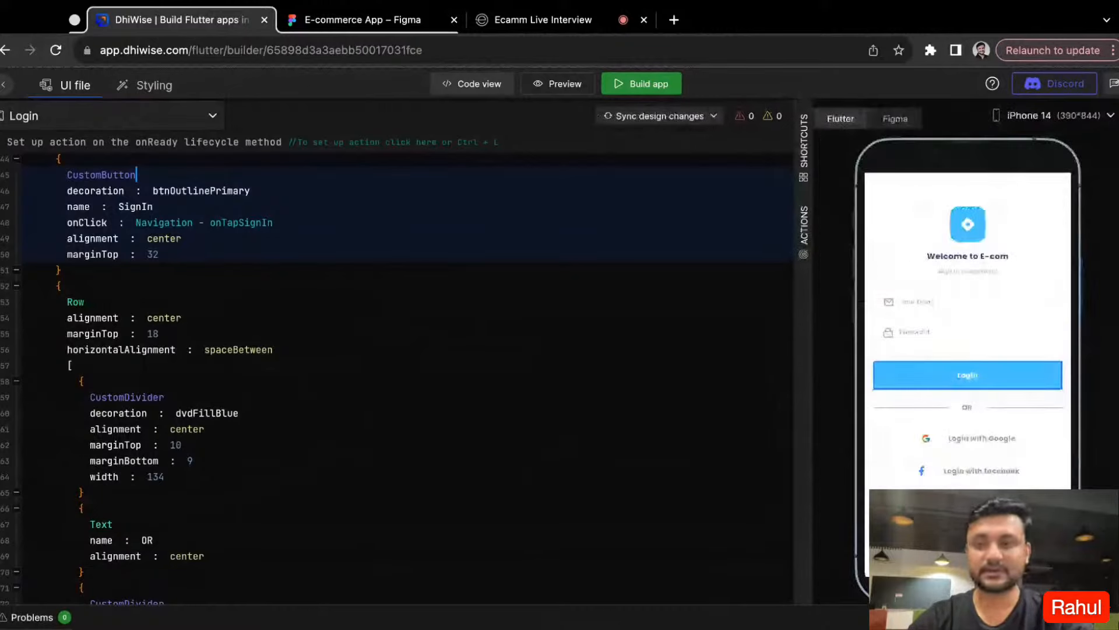
- Preview the Login screen on iPhone 13 Mini and iPhone SE, then return the preview to iPhone 14
{"action": "left_click", "coordinate": [1031, 115]}
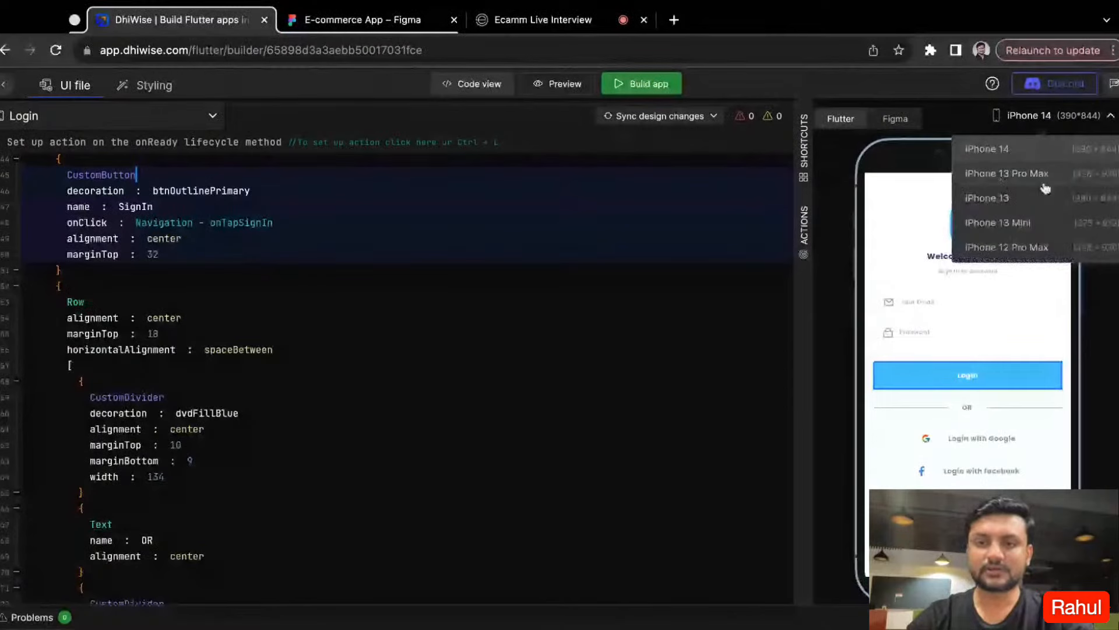
{"action": "left_click", "coordinate": [1037, 223]}
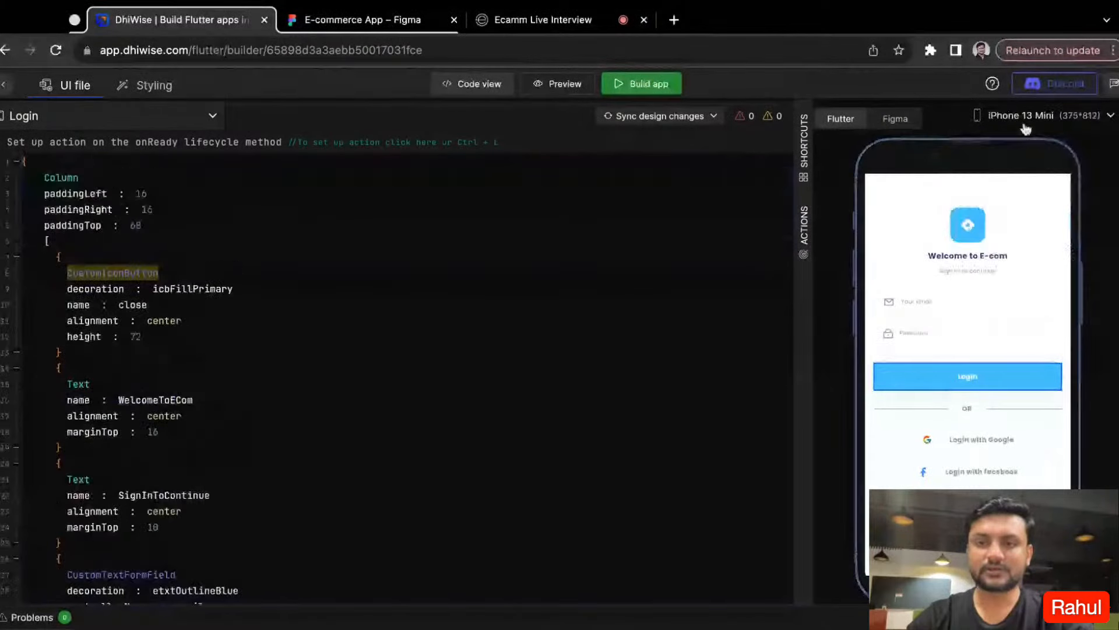
{"action": "left_click", "coordinate": [1100, 115]}
{"action": "left_click", "coordinate": [1012, 253]}
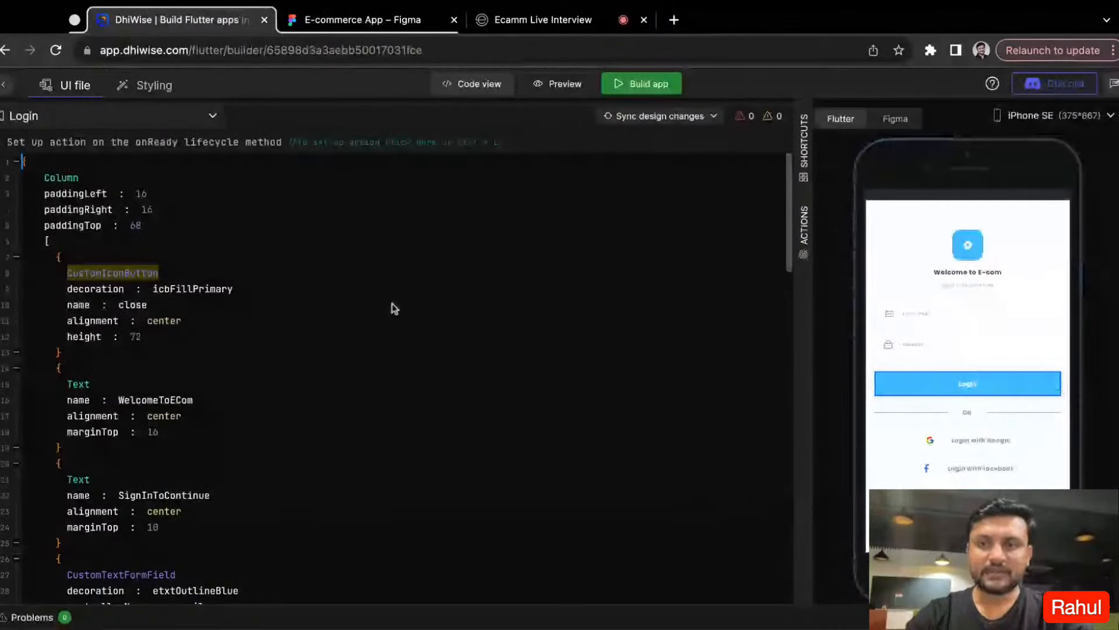
{"action": "left_click", "coordinate": [1110, 115]}
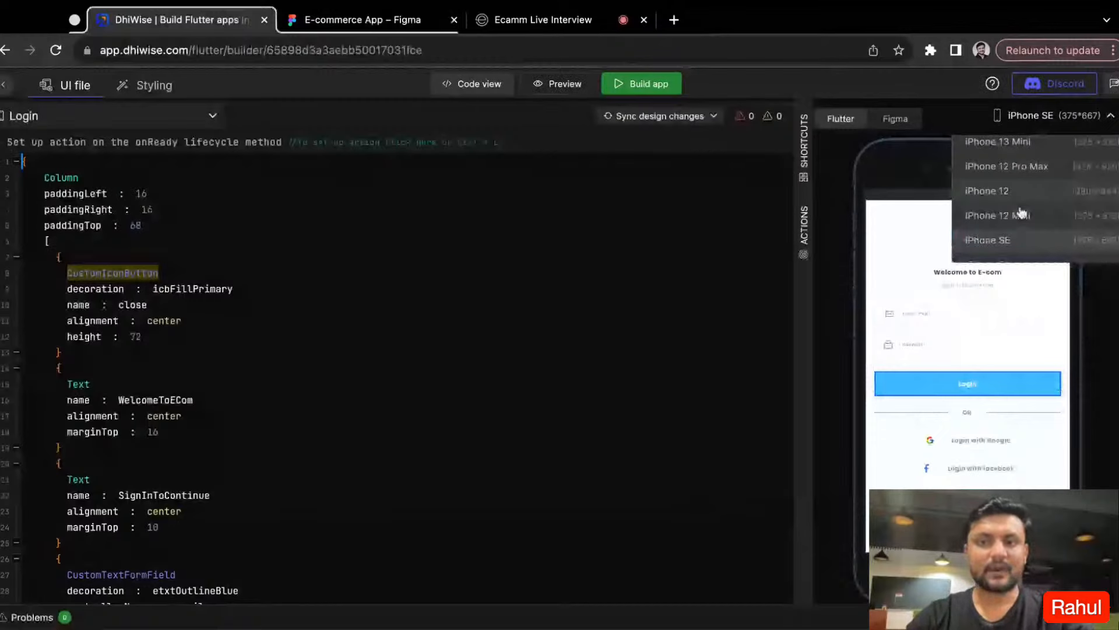
{"action": "scroll", "coordinate": [1022, 213], "scroll_direction": "up", "scroll_amount": 3}
{"action": "left_click", "coordinate": [1013, 169]}
{"action": "left_click", "coordinate": [295, 311]}
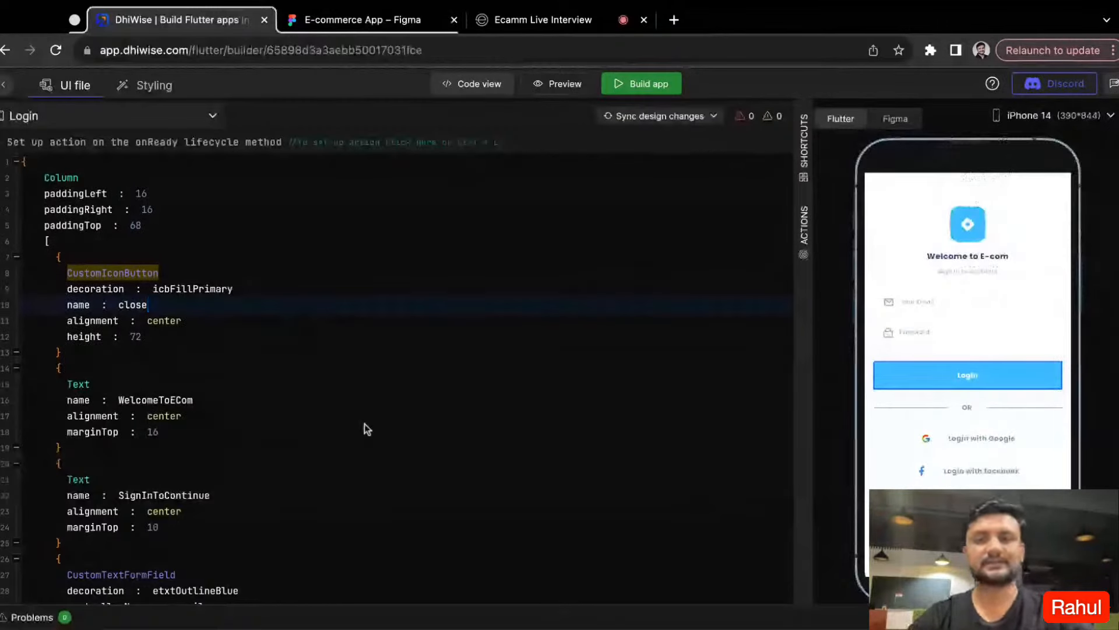
- Add an onClick property below the top margin of the Sign In CustomButton in the Login screen's code
{"action": "scroll", "coordinate": [219, 451], "scroll_direction": "down", "scroll_amount": 1}
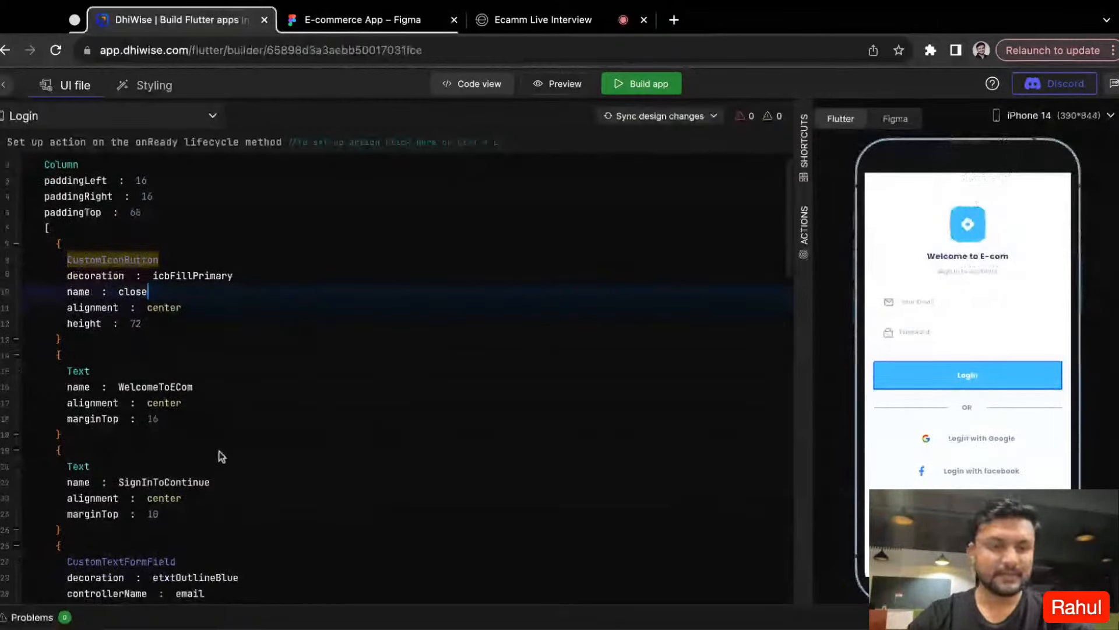
{"action": "left_click", "coordinate": [962, 378]}
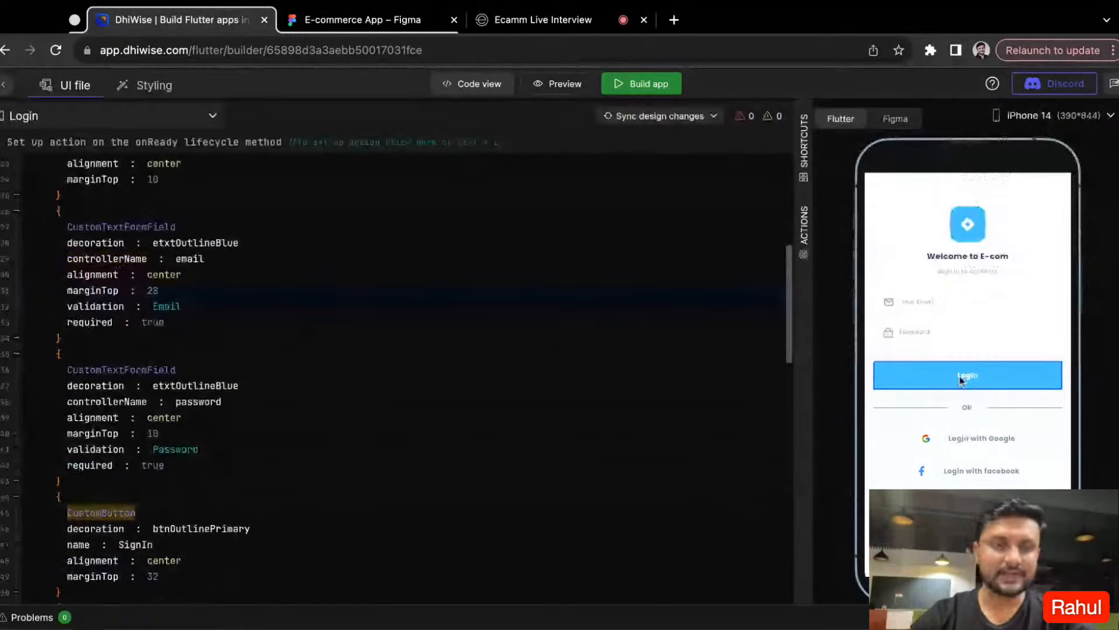
{"action": "left_click", "coordinate": [216, 513]}
{"action": "scroll", "coordinate": [216, 253], "scroll_direction": "down", "scroll_amount": 6}
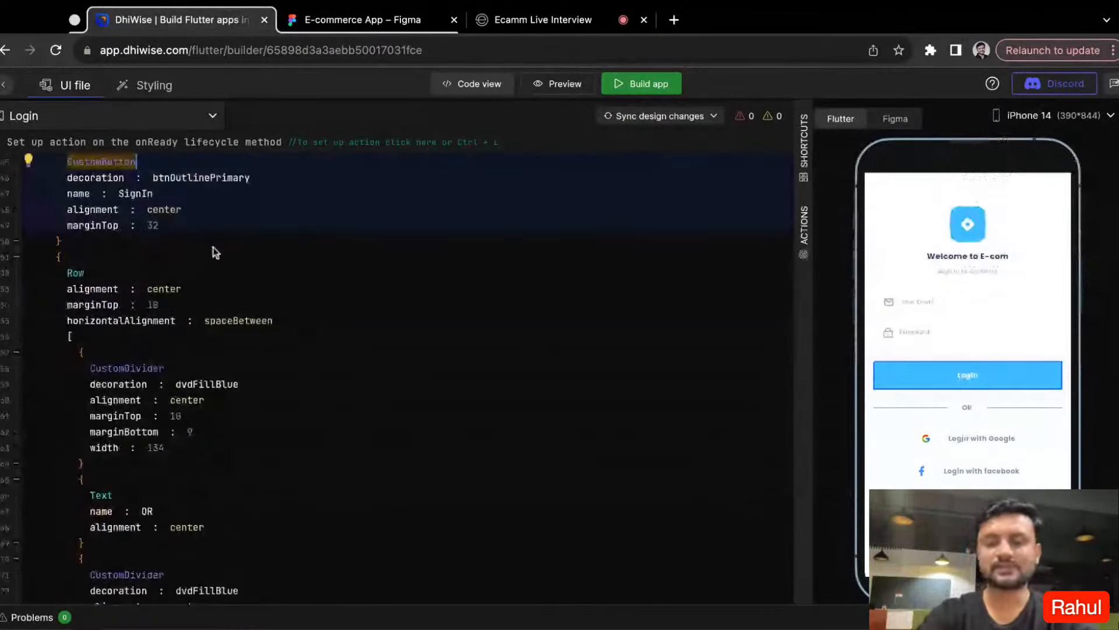
{"action": "left_click", "coordinate": [180, 225]}
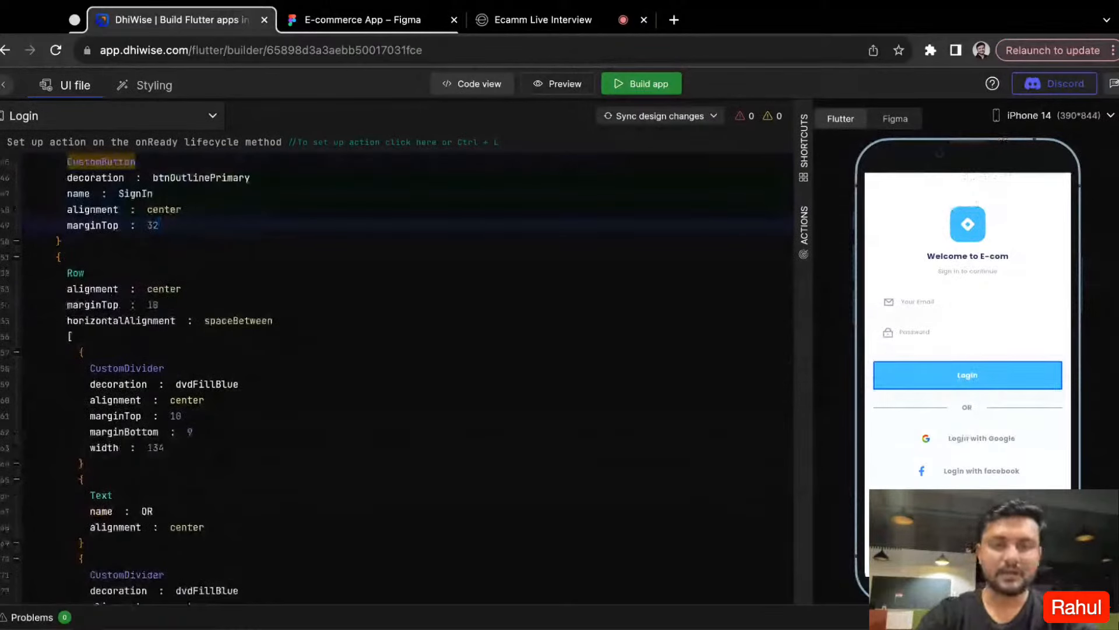
{"action": "key", "text": "Return"}
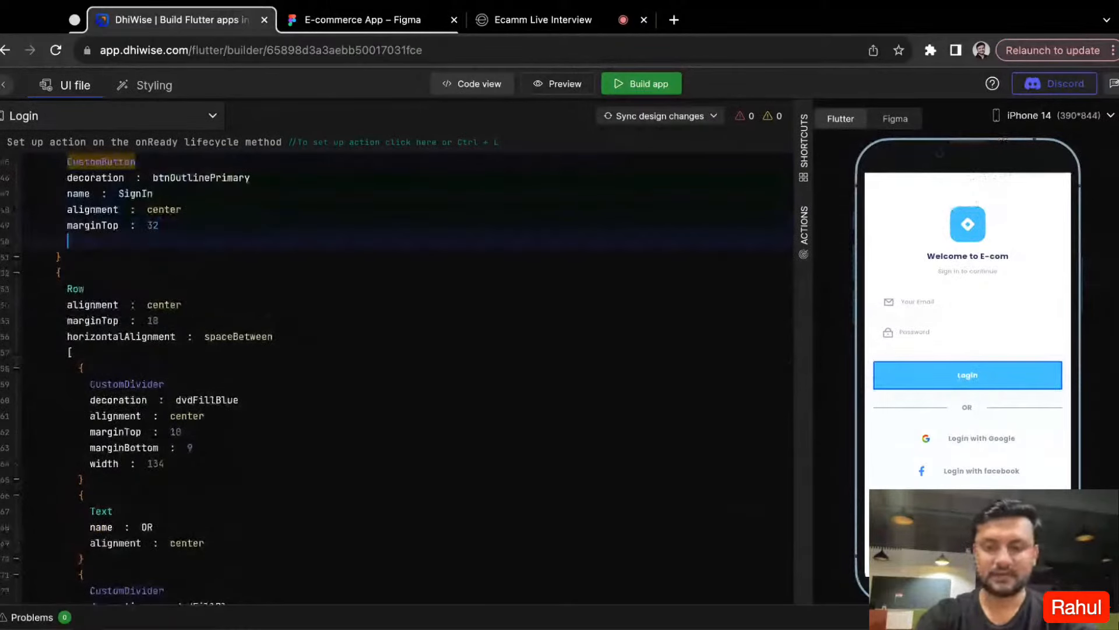
{"action": "key", "text": "ctrl+space"}
{"action": "type", "text": "On"}
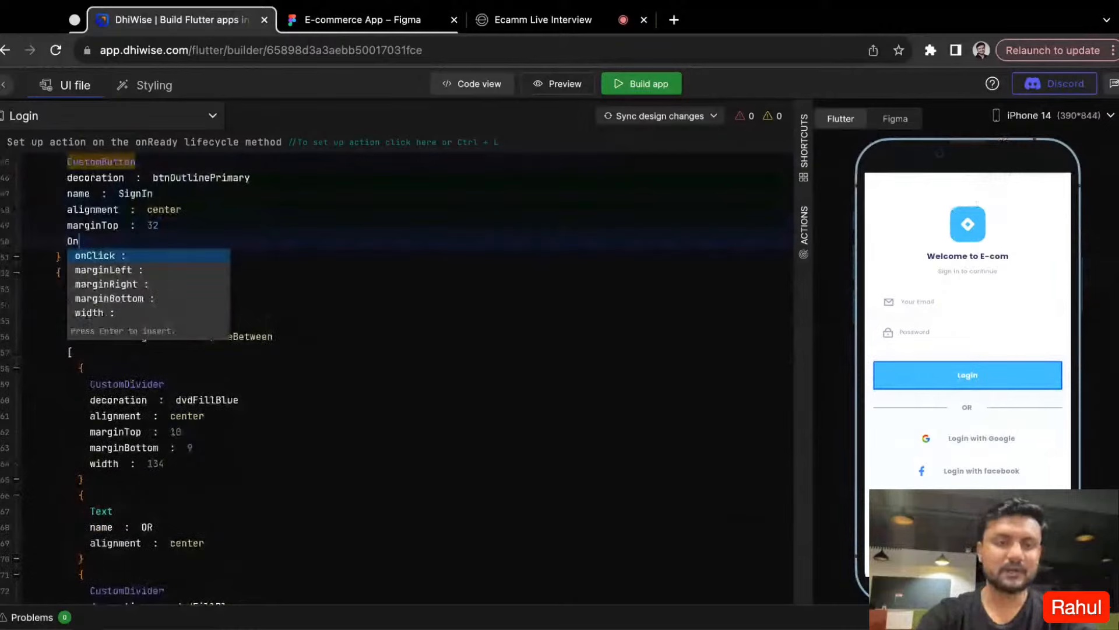
{"action": "type", "text": "c"}
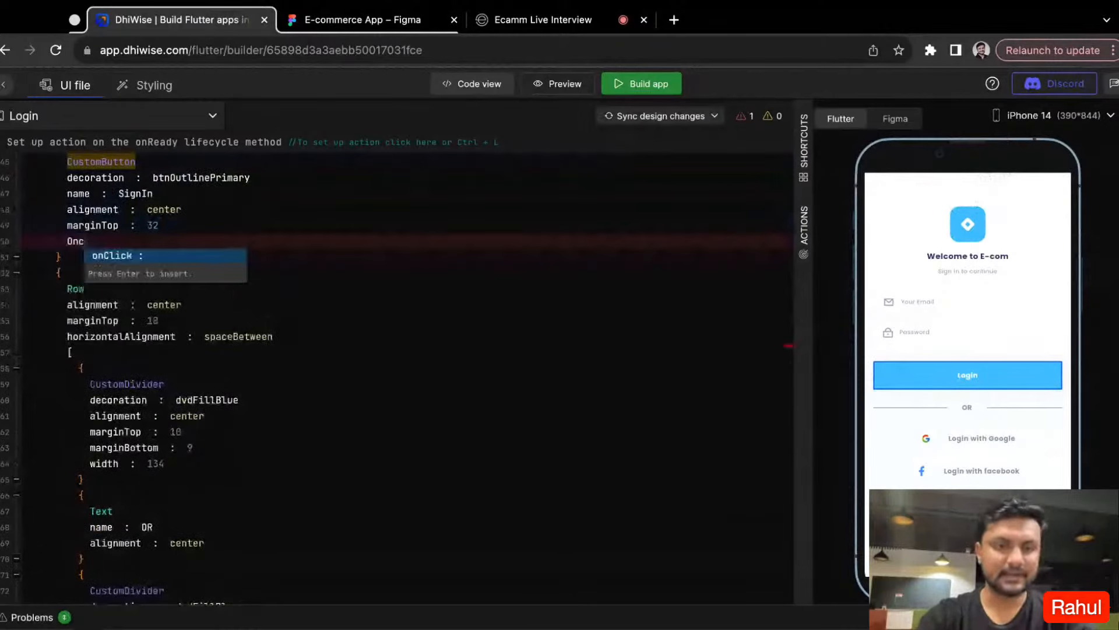
{"action": "key", "text": "Return"}
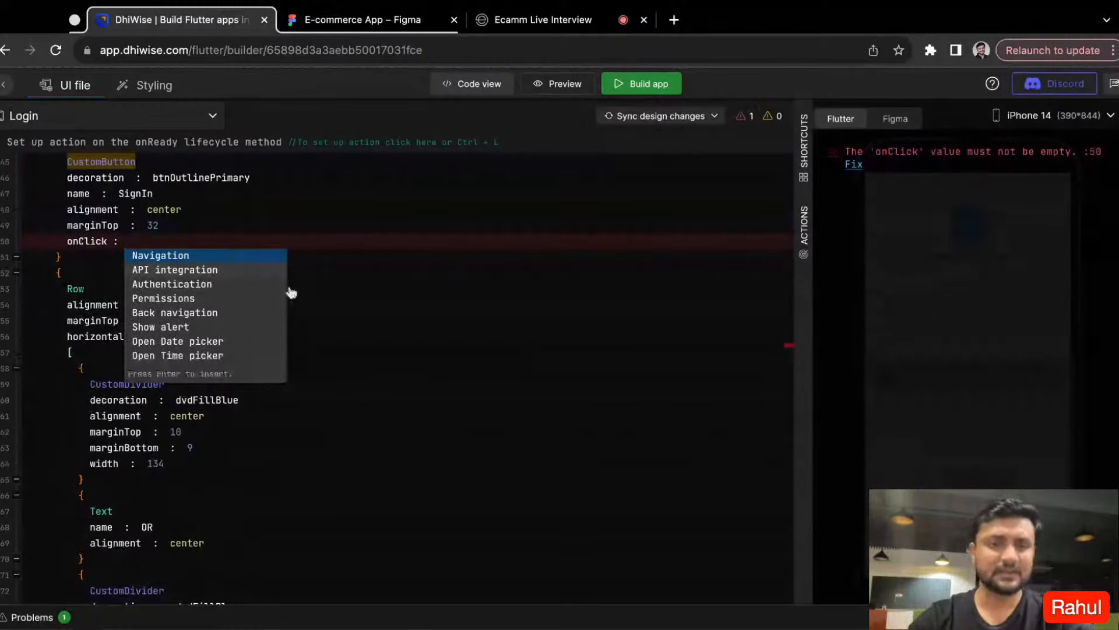
- Assign an API integration action with the function name callSignIn to the Sign In button's onClick
{"action": "left_click", "coordinate": [186, 282]}
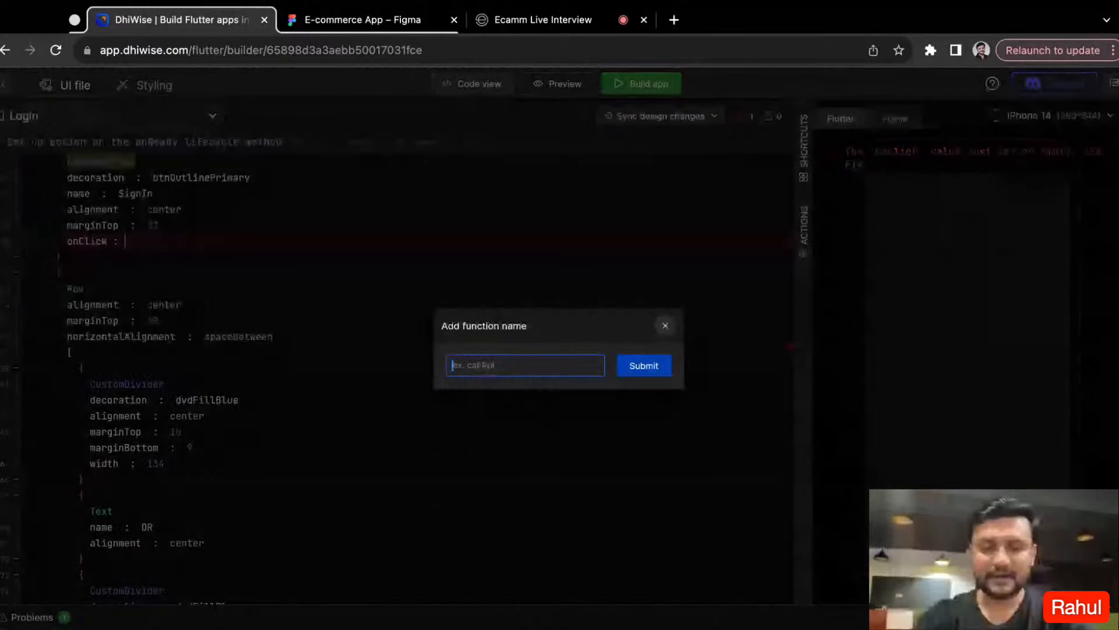
{"action": "type", "text": "call"}
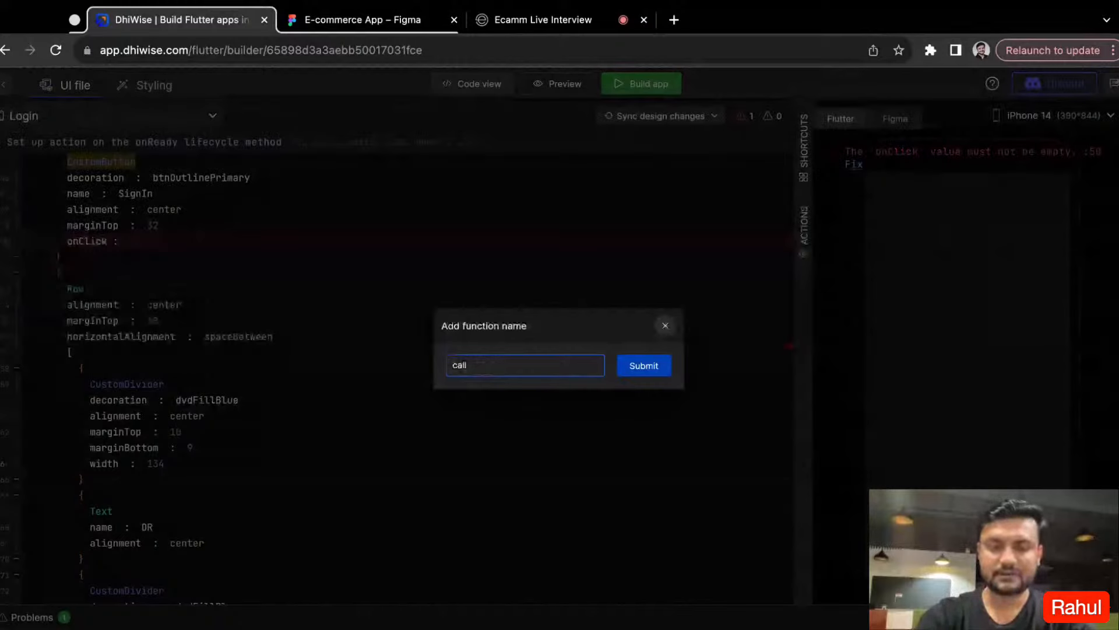
{"action": "type", "text": "SignI"}
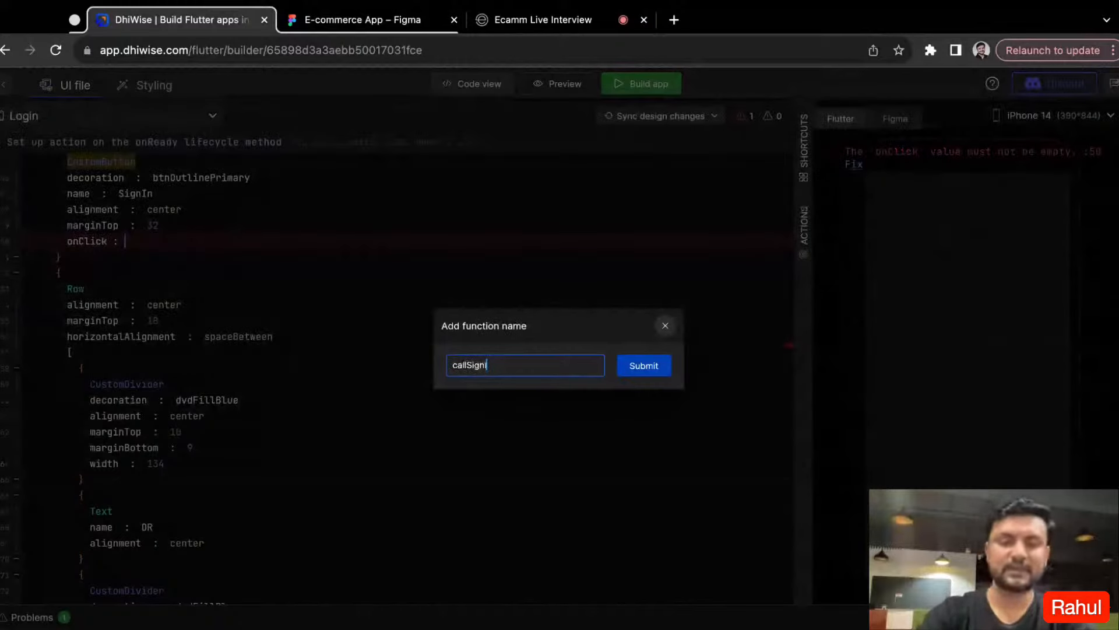
{"action": "type", "text": "n"}
{"action": "double_click", "coordinate": [469, 367]}
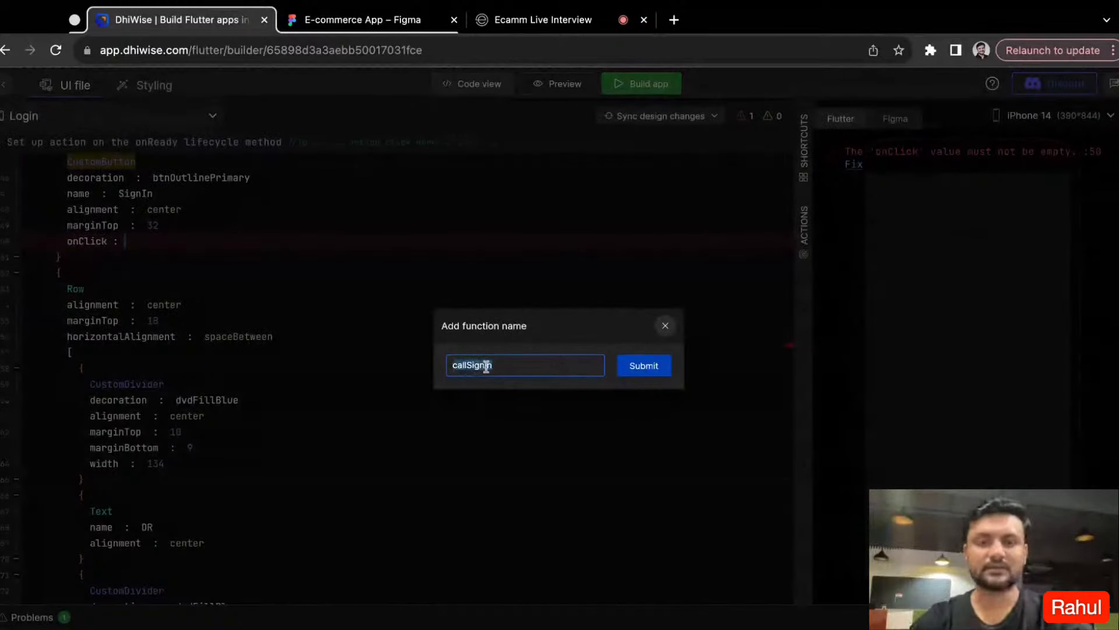
{"action": "left_click", "coordinate": [635, 367]}
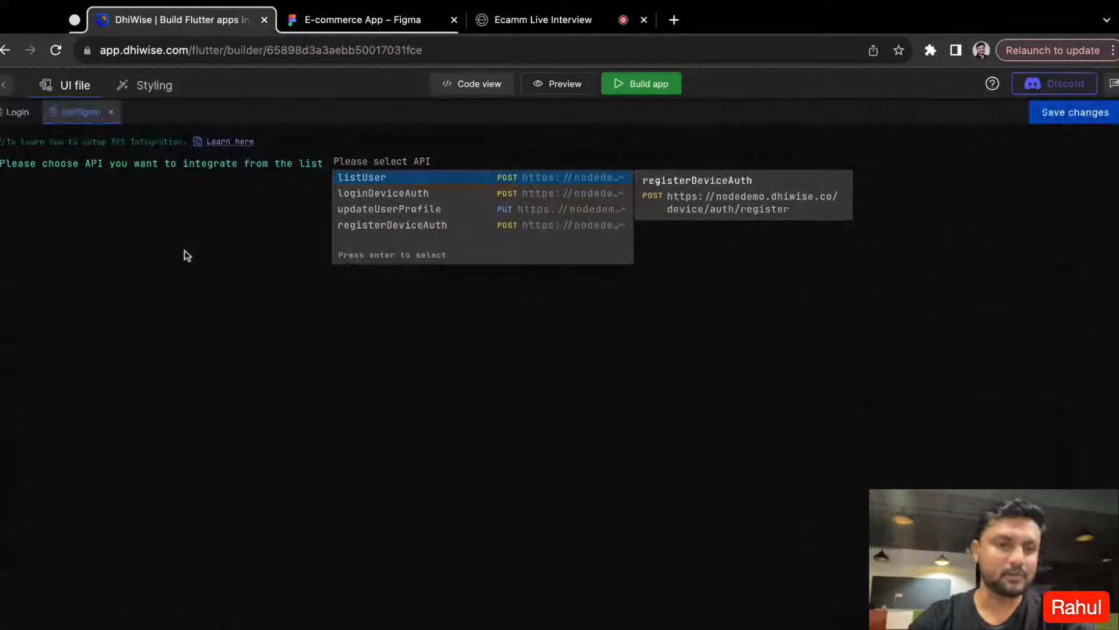
- Review the APIs listed on the app's API integration page, then return to the screens list
{"action": "left_click", "coordinate": [7, 80]}
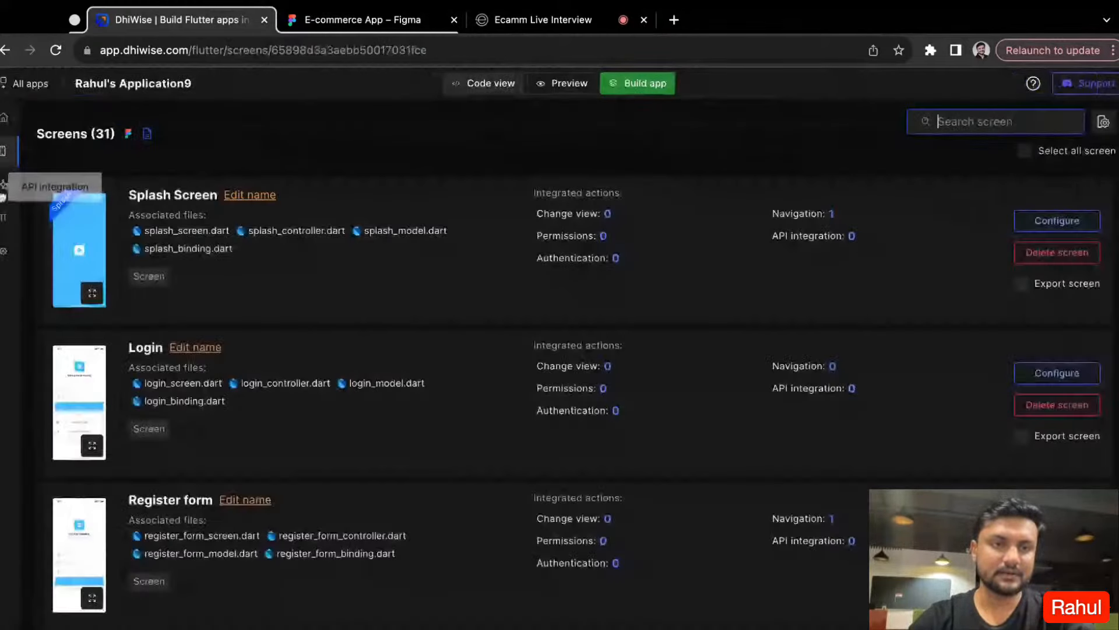
{"action": "left_click", "coordinate": [3, 184]}
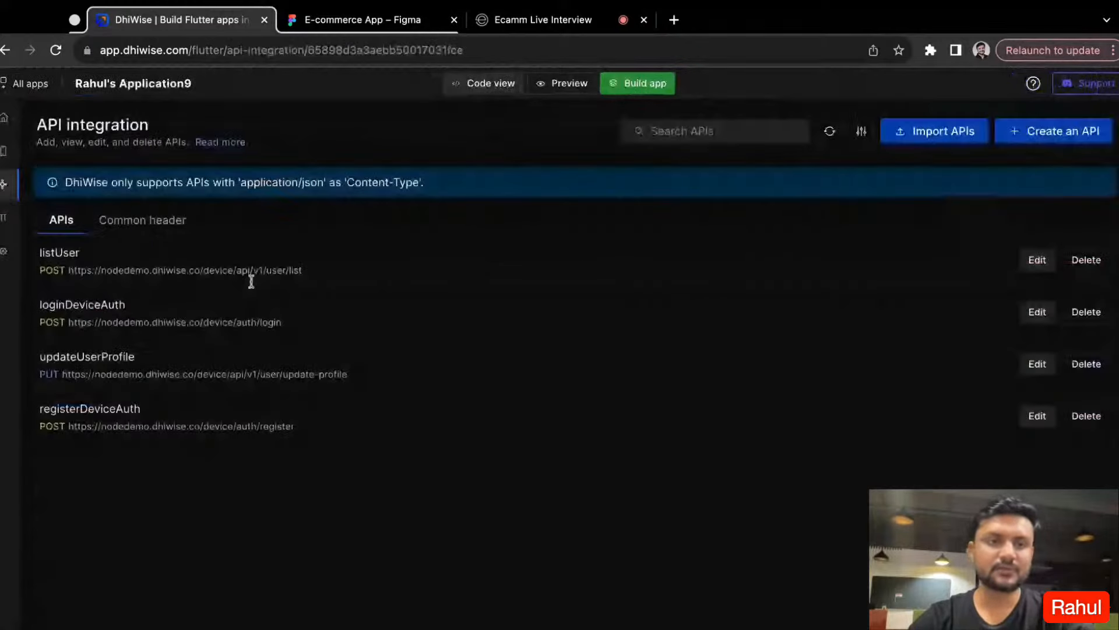
{"action": "left_click", "coordinate": [3, 151]}
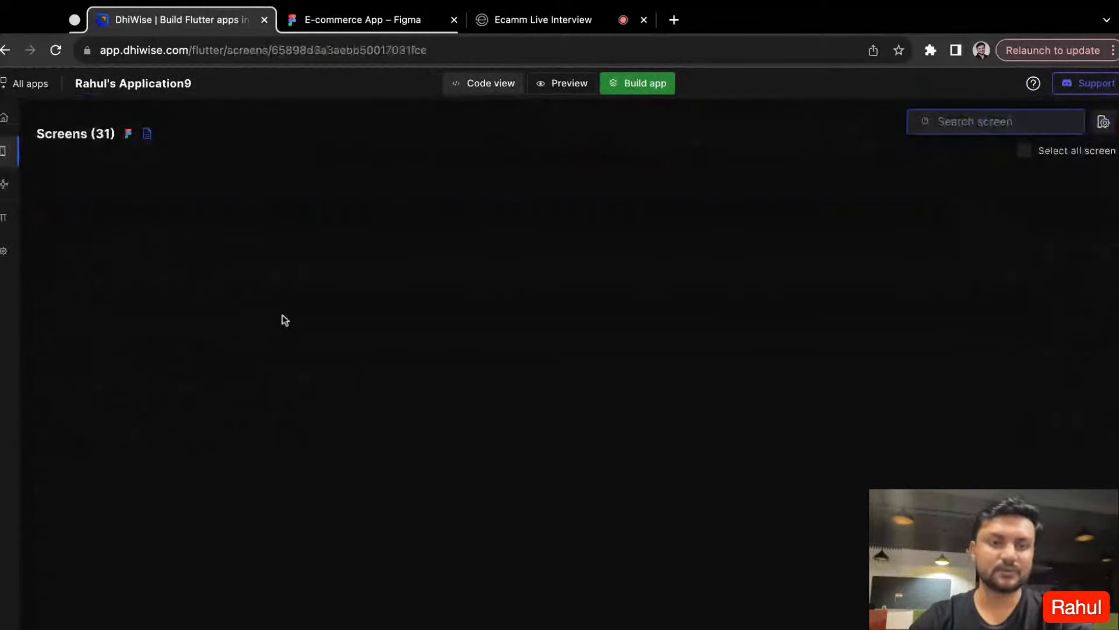
- Reopen the Login screen's configuration and add an onClick property below the top margin of the Login button
{"action": "left_click", "coordinate": [463, 443]}
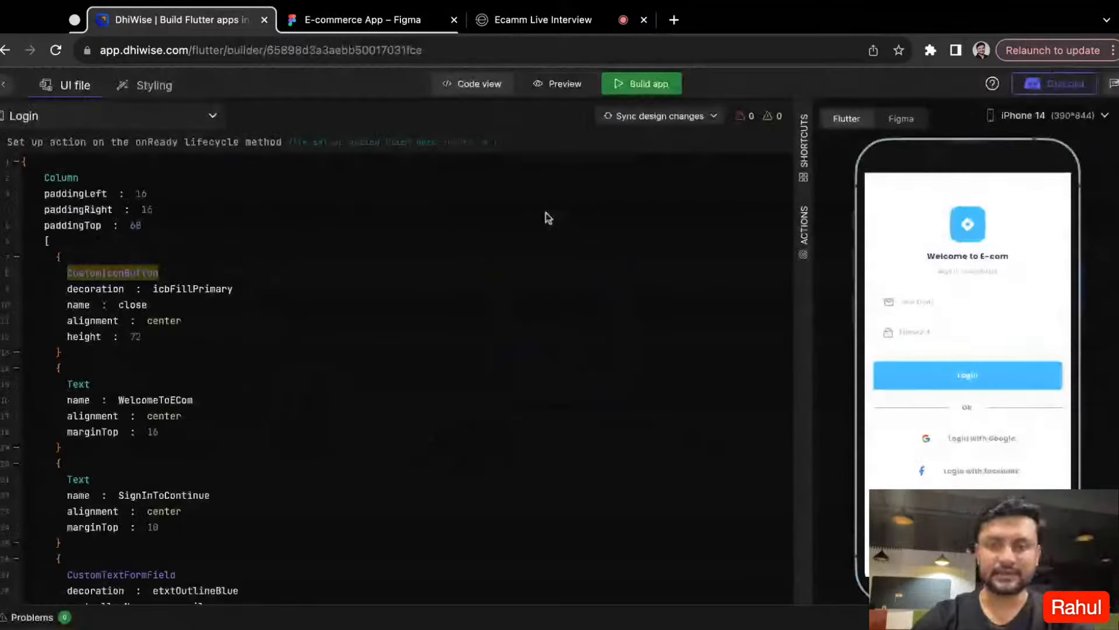
{"action": "left_click", "coordinate": [963, 378]}
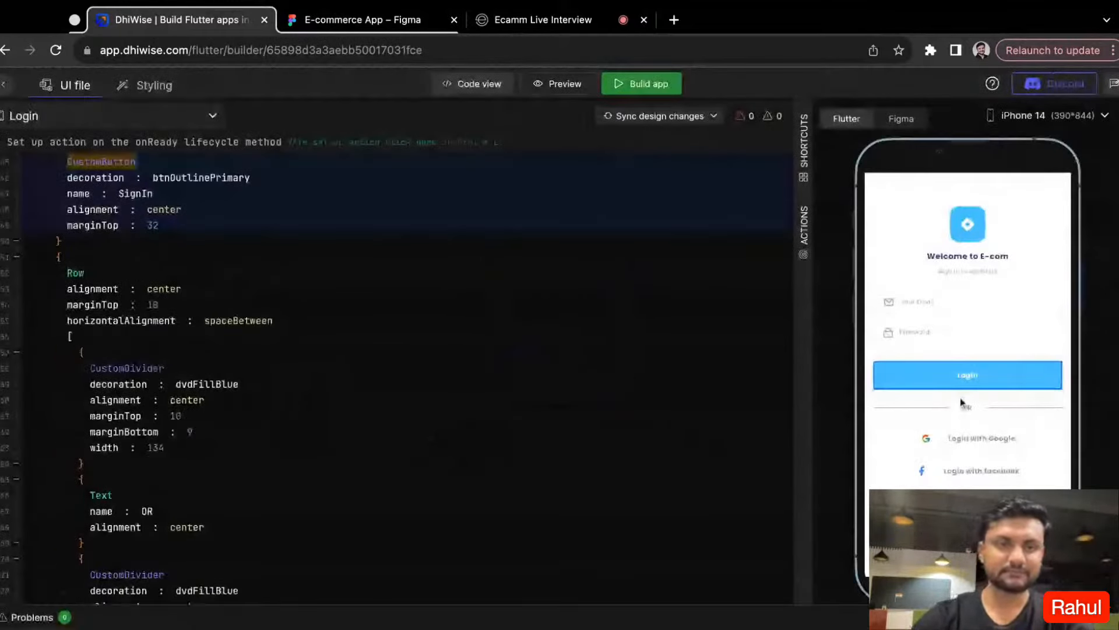
{"action": "key", "text": "Return"}
{"action": "type", "text": "oncl"}
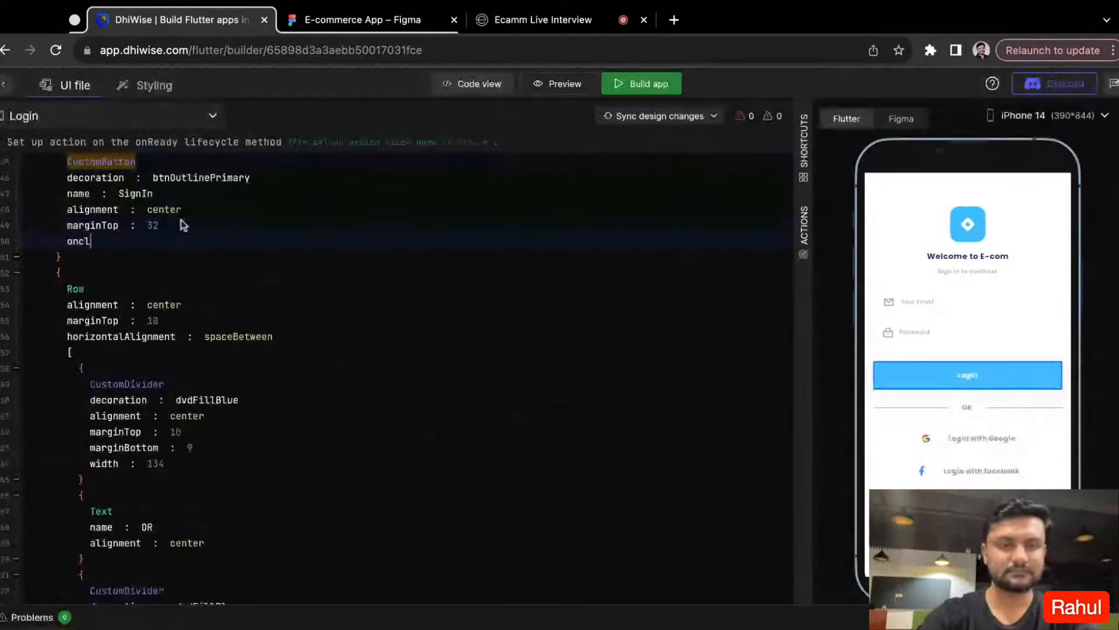
{"action": "key", "text": "Return"}
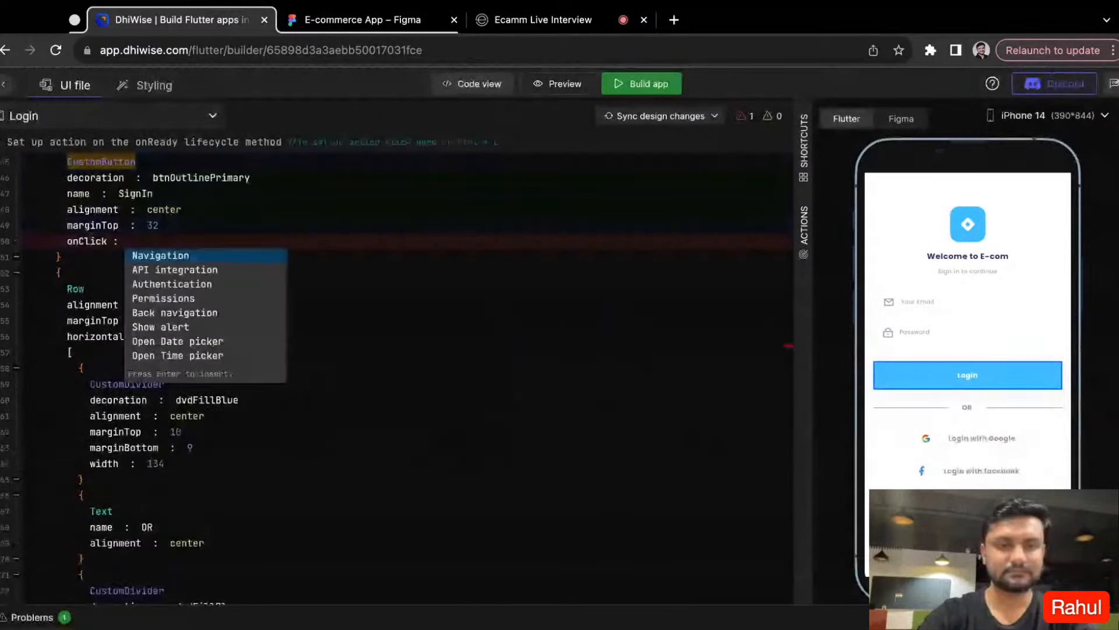
- Set the onClick action to API integration with the function name callSingIN and choose the loginDeviceAuth API
{"action": "key", "text": "Return"}
{"action": "type", "text": "callSing"}
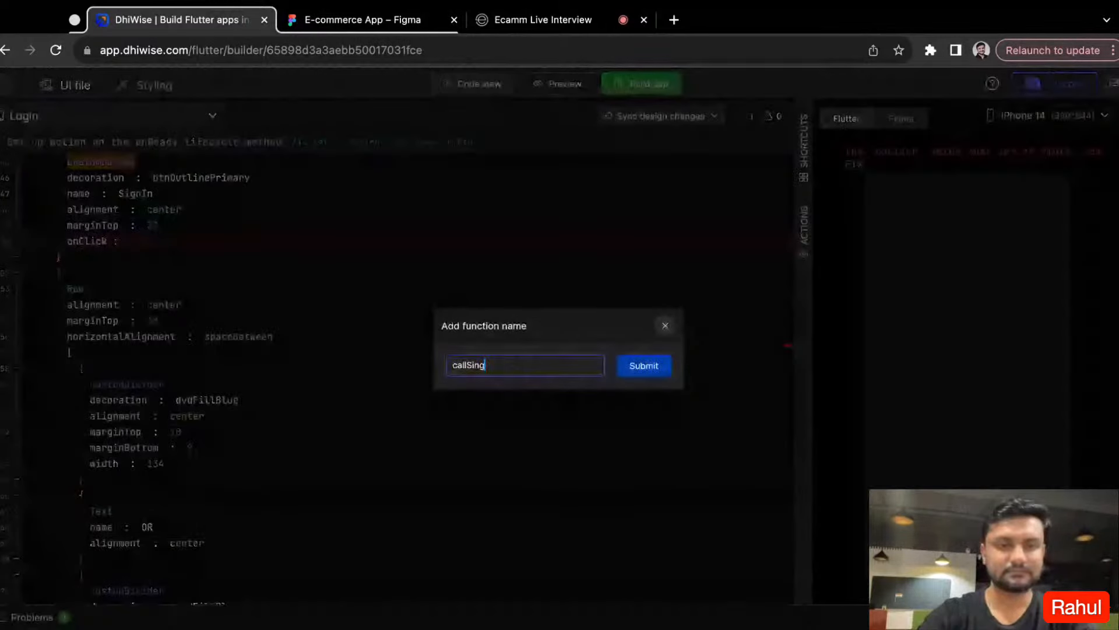
{"action": "key", "text": "Return"}
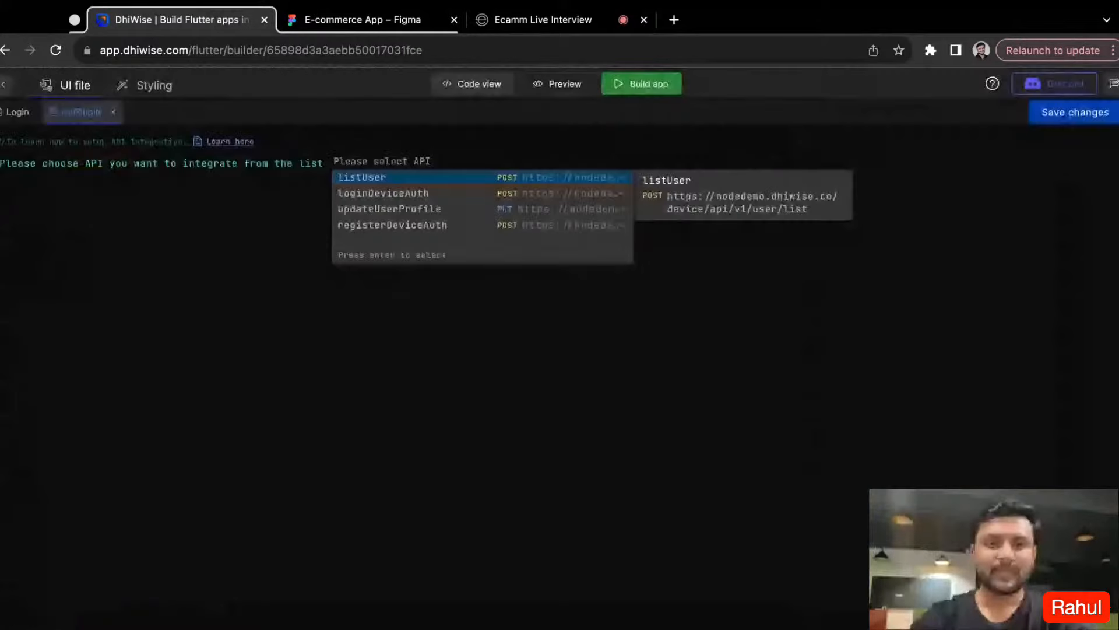
{"action": "left_click", "coordinate": [373, 196]}
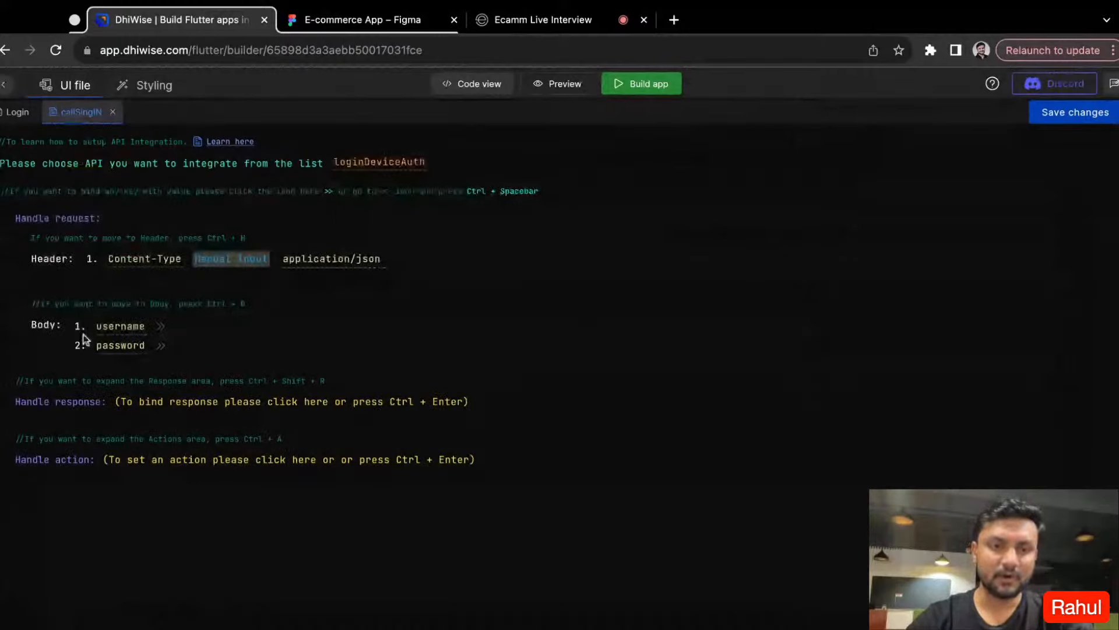
- Bind the request body's username to the email field view and its password key to the password field view
{"action": "left_click", "coordinate": [159, 328]}
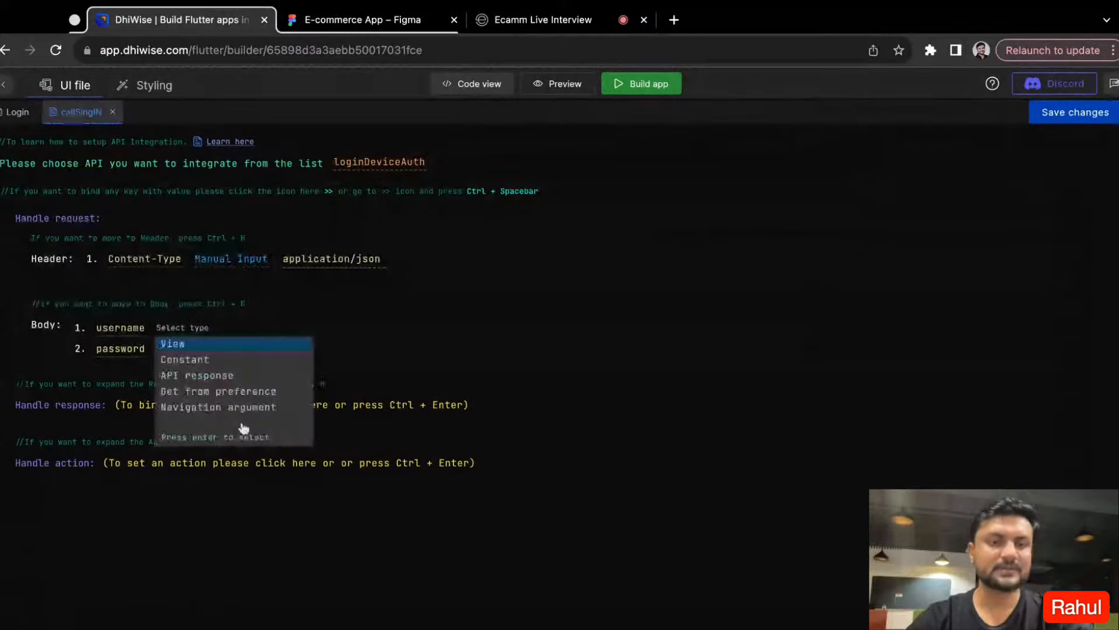
{"action": "left_click", "coordinate": [209, 347]}
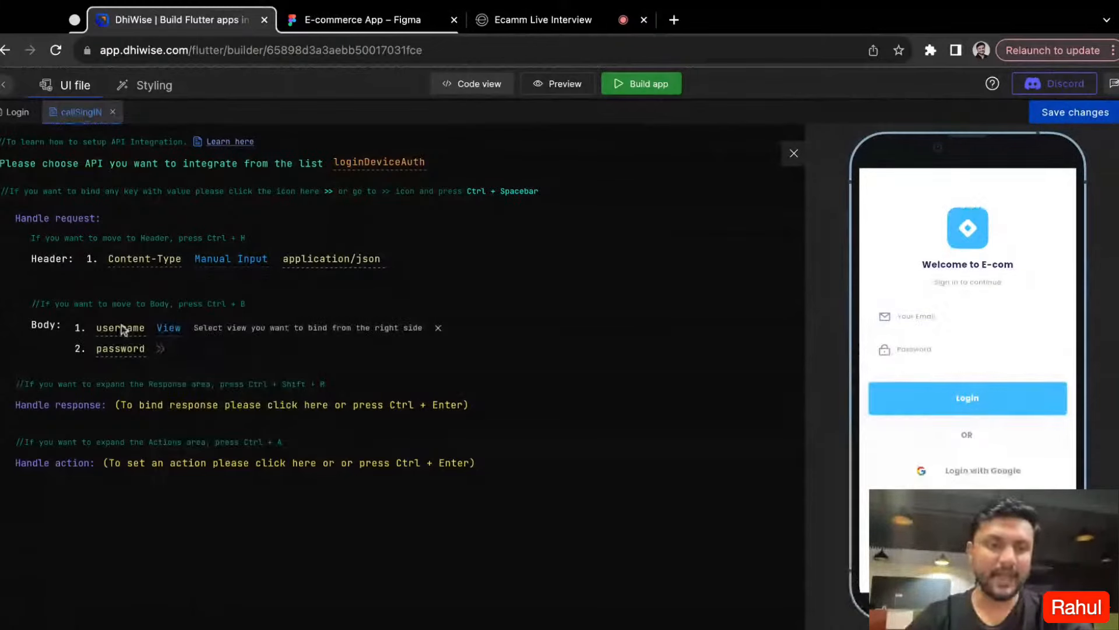
{"action": "left_click", "coordinate": [173, 358]}
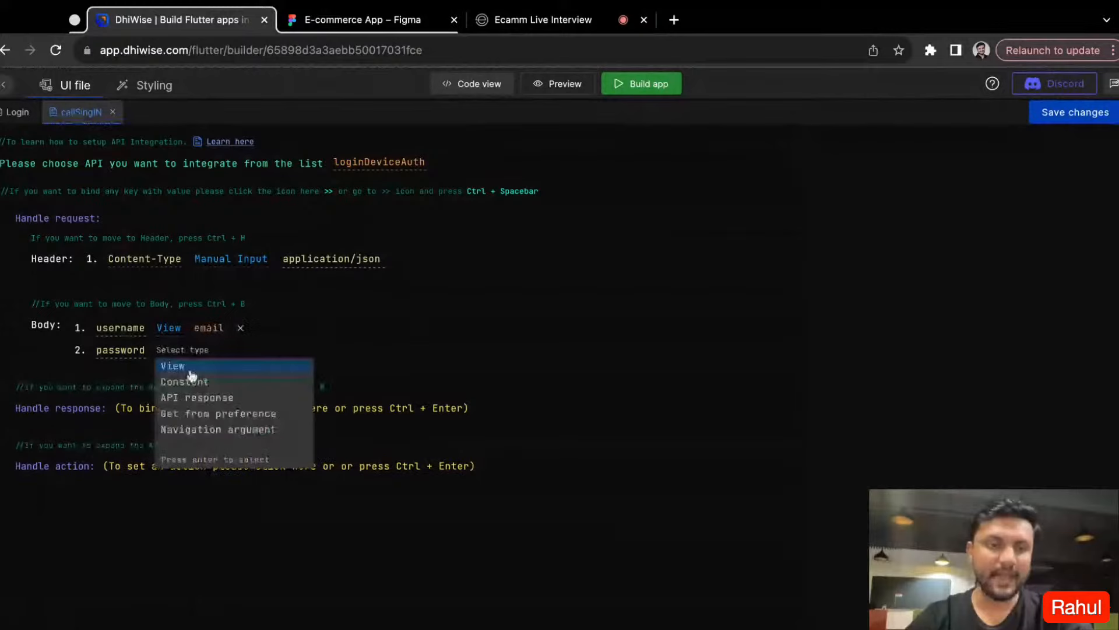
{"action": "left_click", "coordinate": [190, 371]}
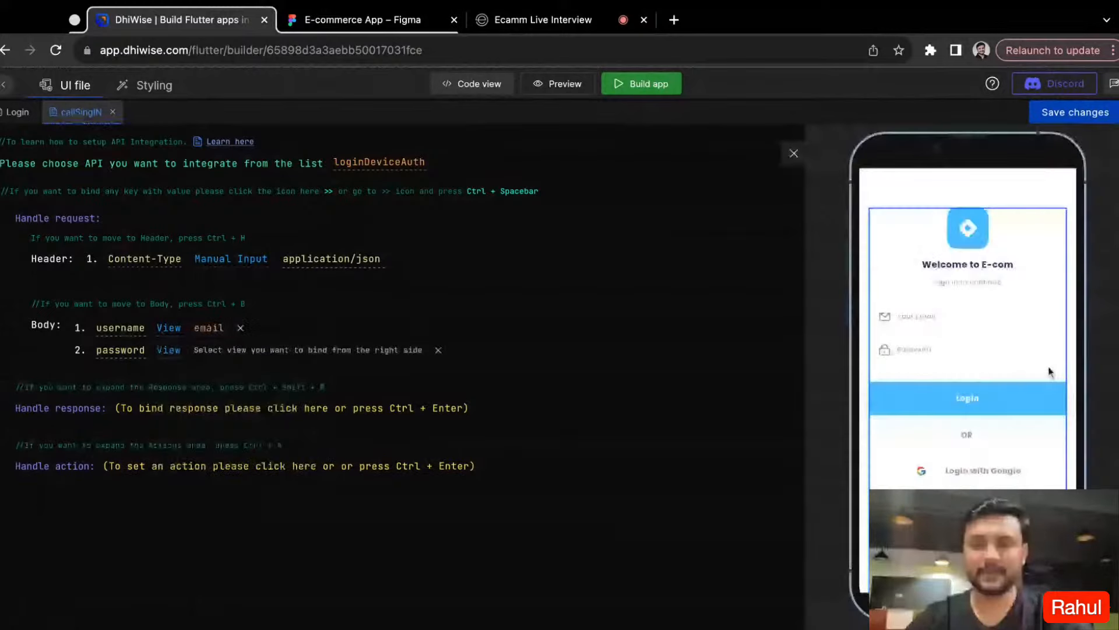
{"action": "left_click", "coordinate": [961, 356]}
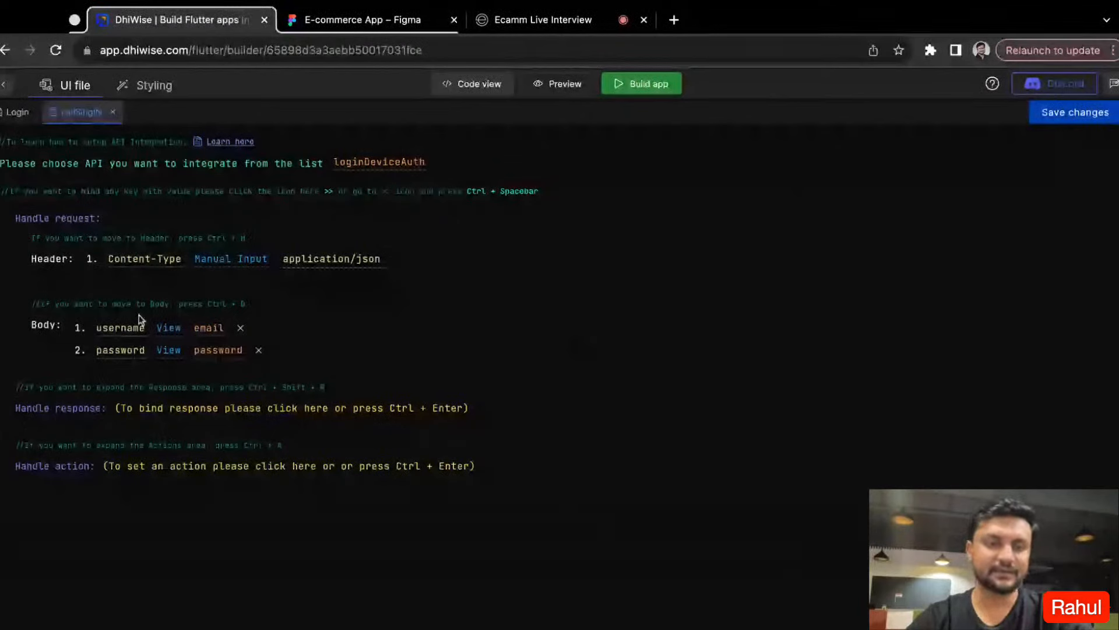
- Expand the response's data object and save its token value to preference under the key name token
{"action": "left_click", "coordinate": [134, 409]}
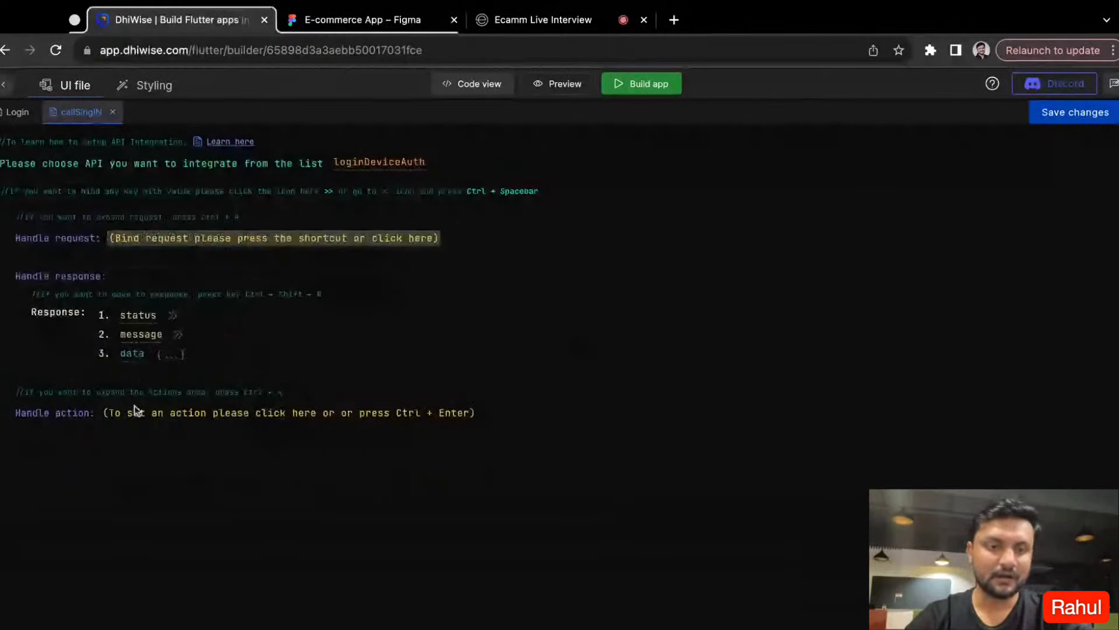
{"action": "left_click", "coordinate": [170, 356]}
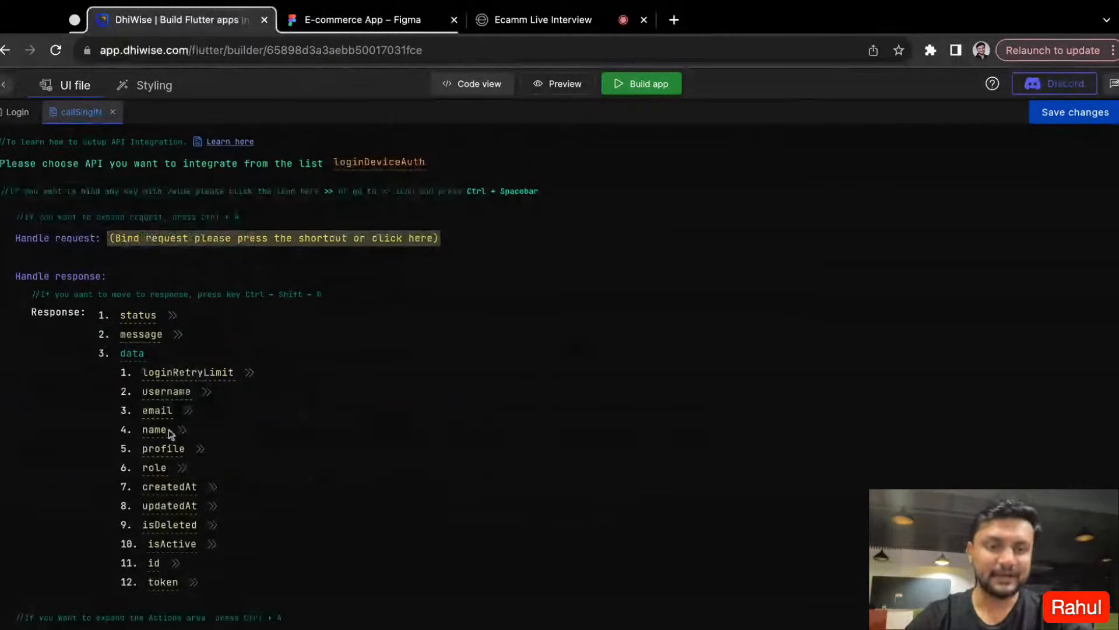
{"action": "left_click", "coordinate": [194, 582]}
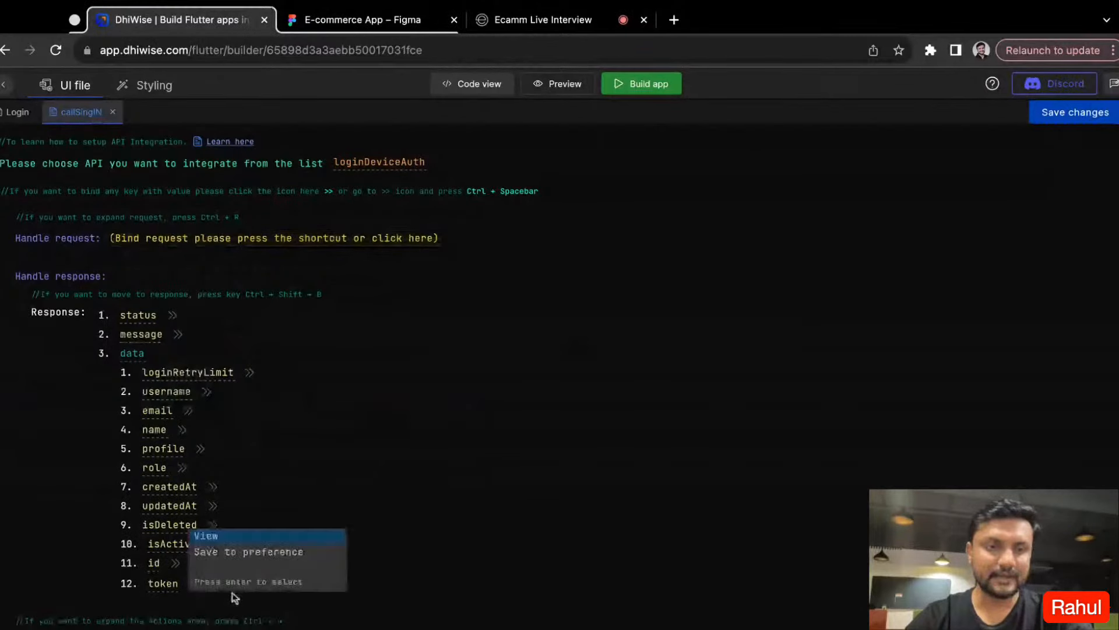
{"action": "left_click", "coordinate": [248, 551]}
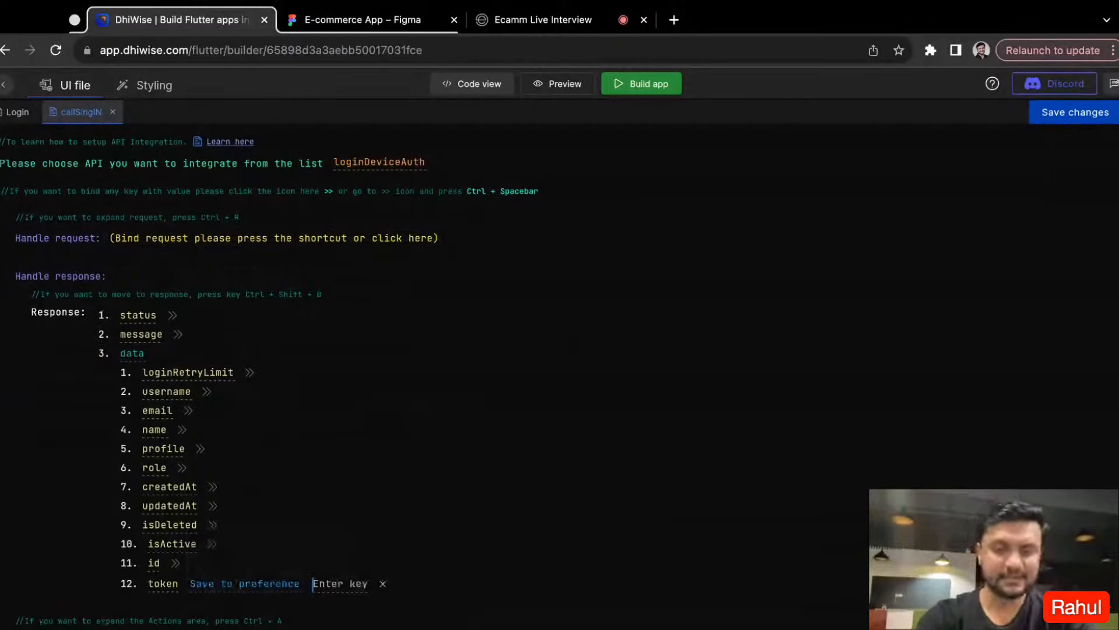
{"action": "type", "text": "tokey"}
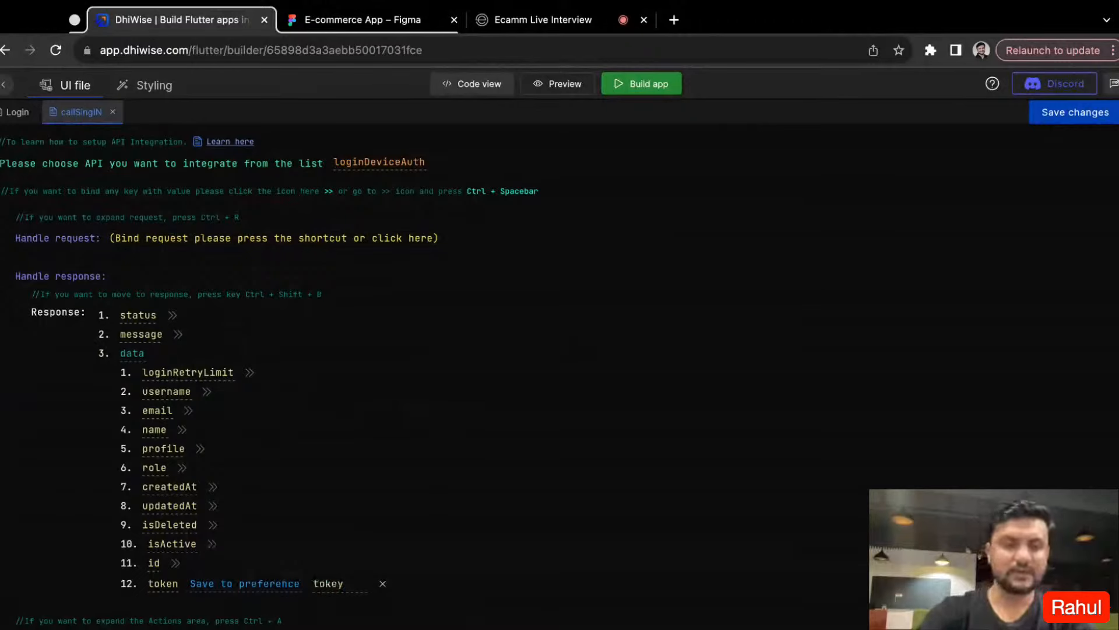
{"action": "key", "text": "BackSpace"}
{"action": "type", "text": "n"}
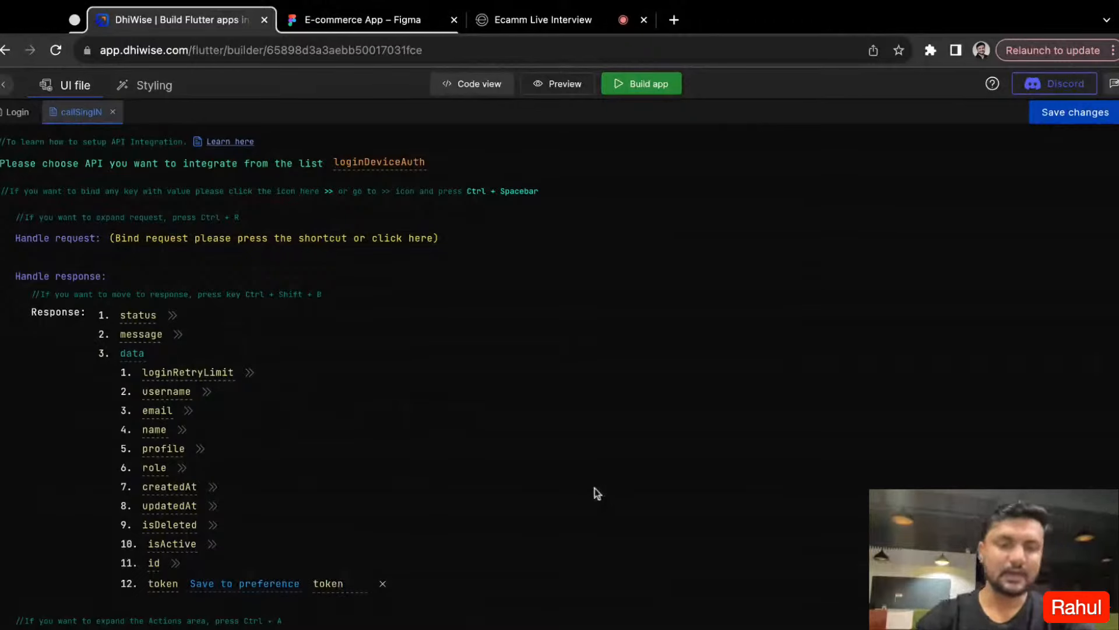
- Expand the Handle action section and look at its success and error options
{"action": "scroll", "coordinate": [239, 438], "scroll_direction": "down", "scroll_amount": 1}
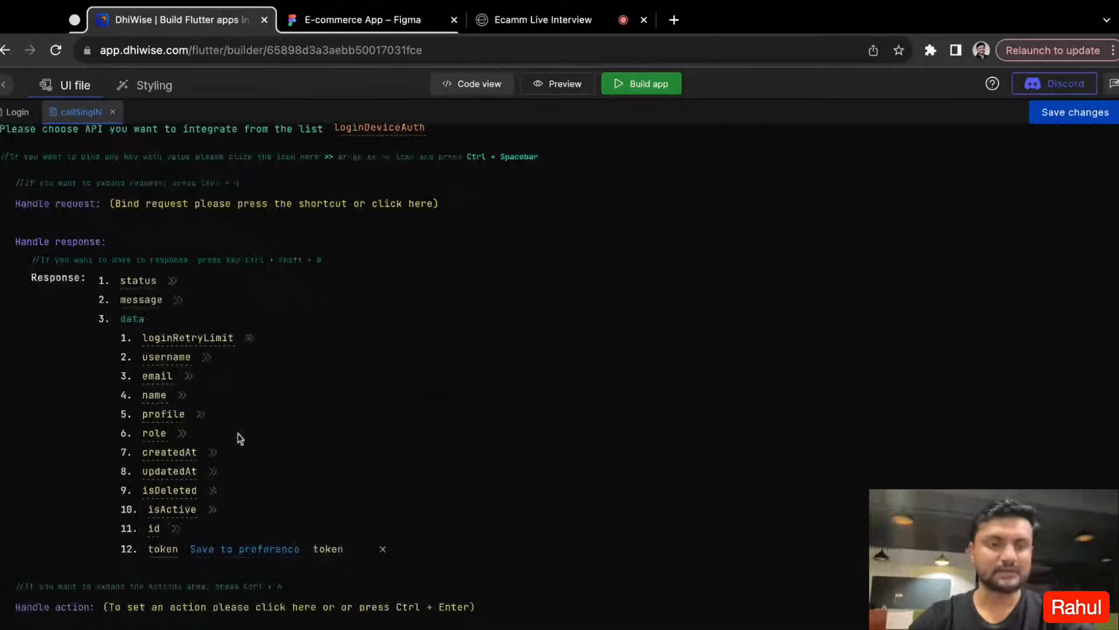
{"action": "scroll", "coordinate": [240, 439], "scroll_direction": "down", "scroll_amount": 1}
{"action": "left_click", "coordinate": [385, 587]}
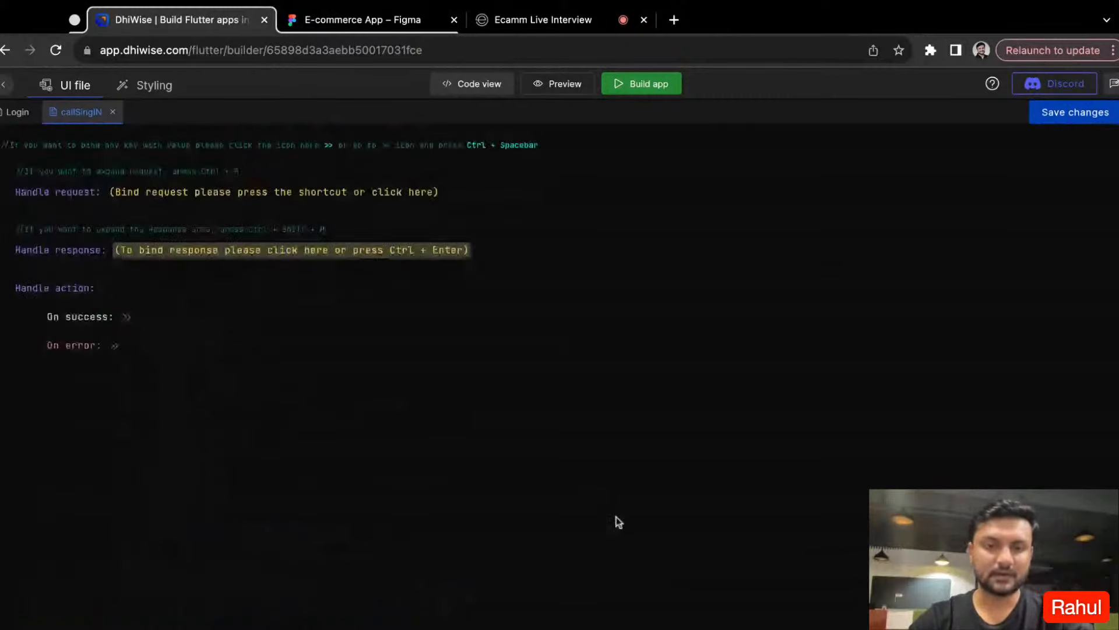
{"action": "scroll", "coordinate": [182, 369], "scroll_direction": "up", "scroll_amount": 1}
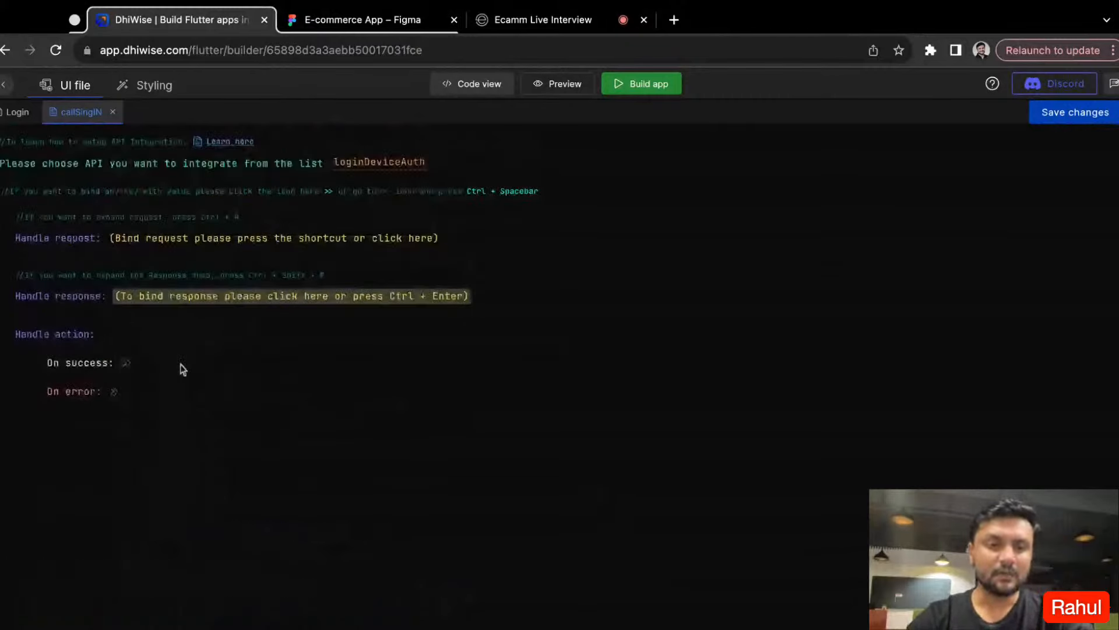
- Return to the response bindings and bind the data object's name key to the WelcomeToECom text view
{"action": "key", "text": "ctrl+shift+e"}
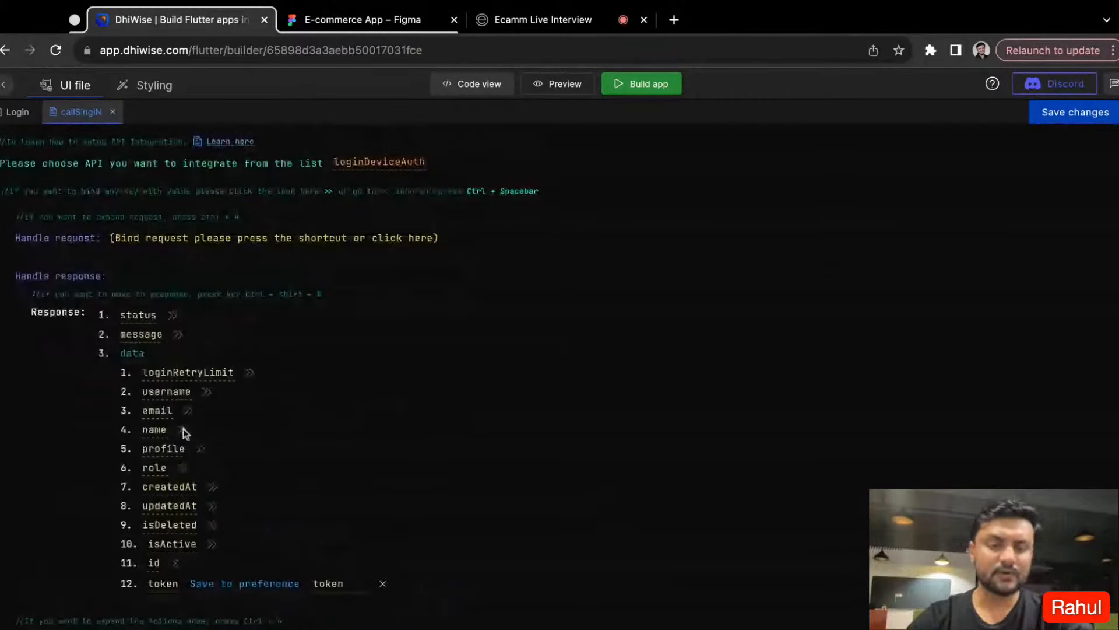
{"action": "left_click", "coordinate": [183, 430]}
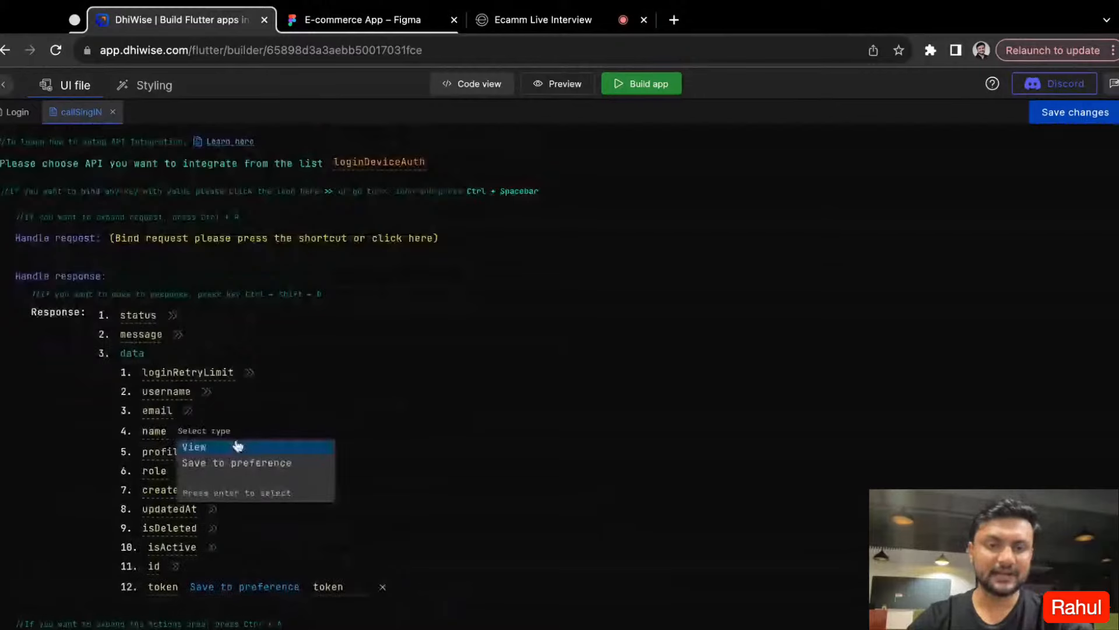
{"action": "left_click", "coordinate": [187, 446]}
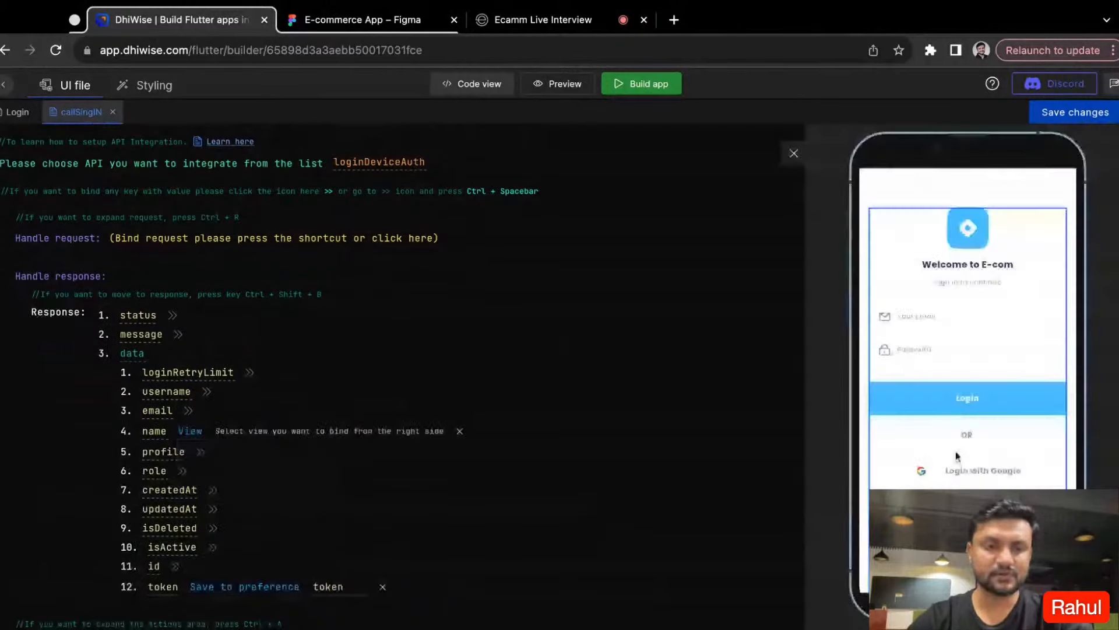
{"action": "left_click", "coordinate": [952, 265]}
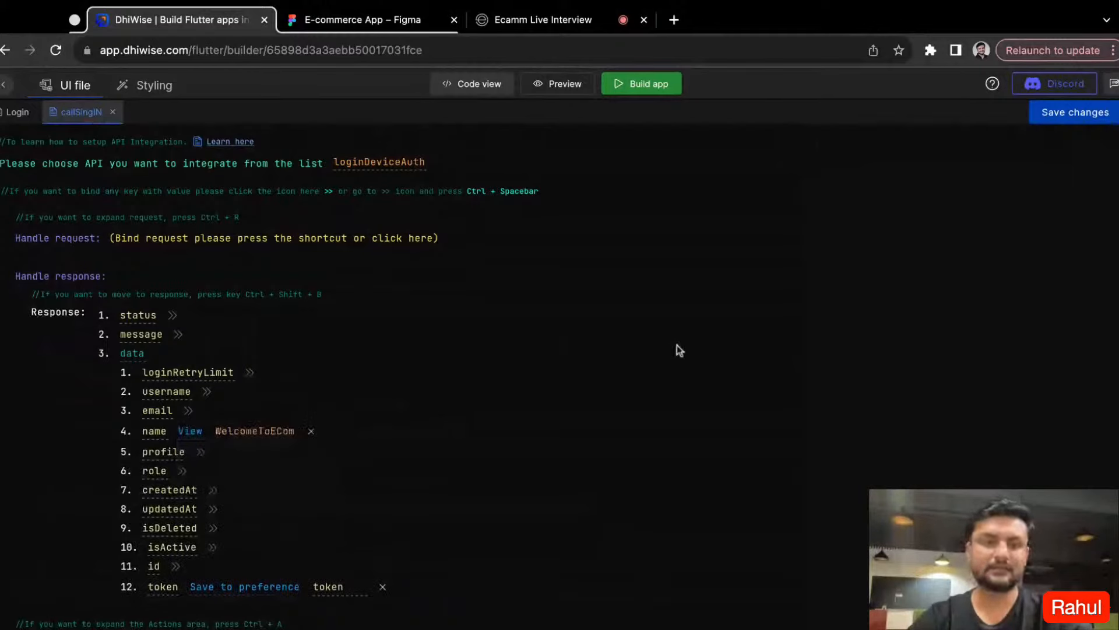
- Expand the Handle action section and set the On success action to Navigation of type Screen Navigation
{"action": "scroll", "coordinate": [331, 485], "scroll_direction": "down", "scroll_amount": 1}
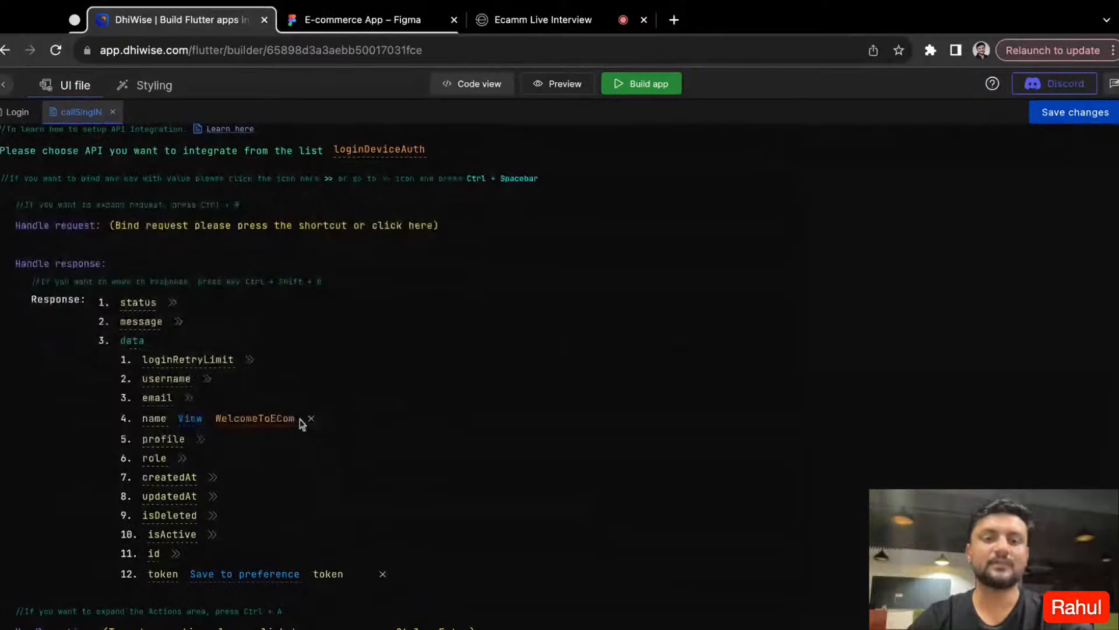
{"action": "scroll", "coordinate": [425, 552], "scroll_direction": "down", "scroll_amount": 3}
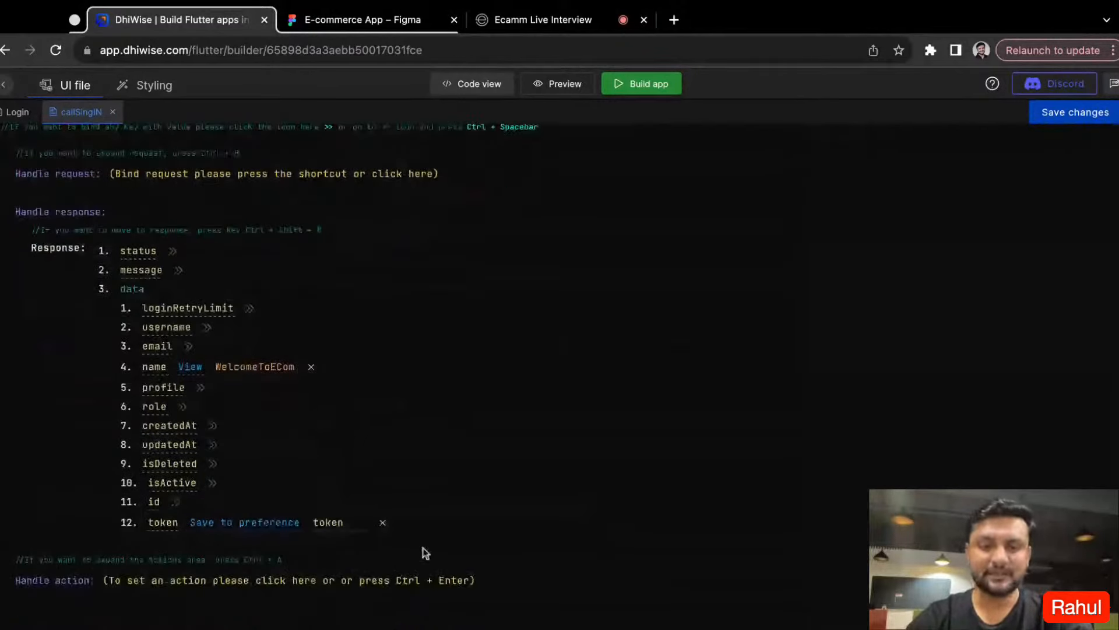
{"action": "scroll", "coordinate": [425, 552], "scroll_direction": "down", "scroll_amount": 5}
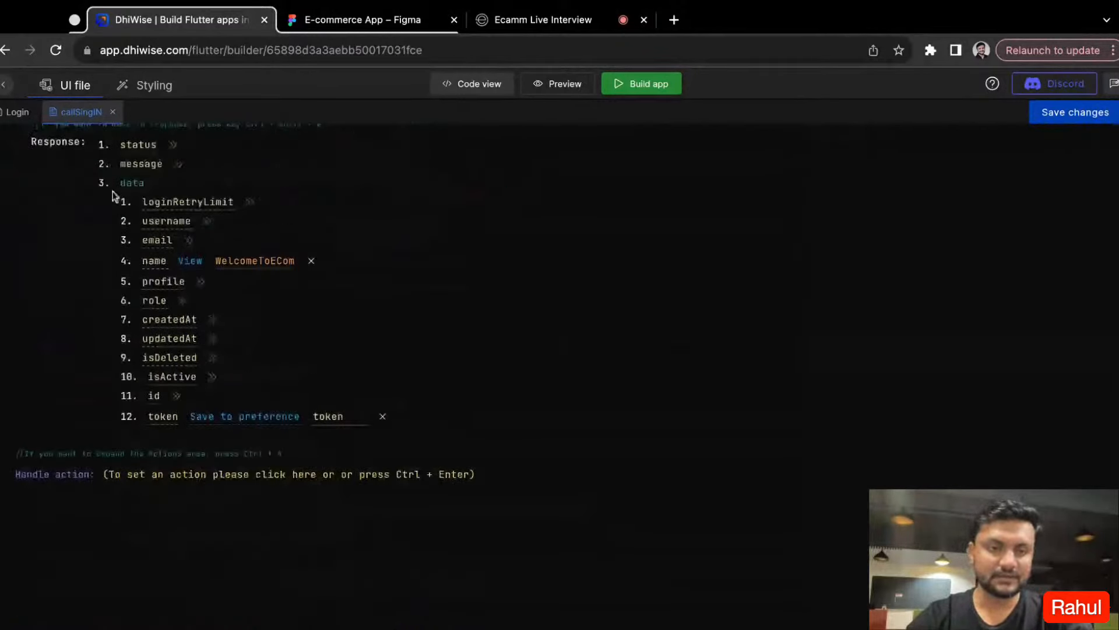
{"action": "key", "text": "ctrl+a"}
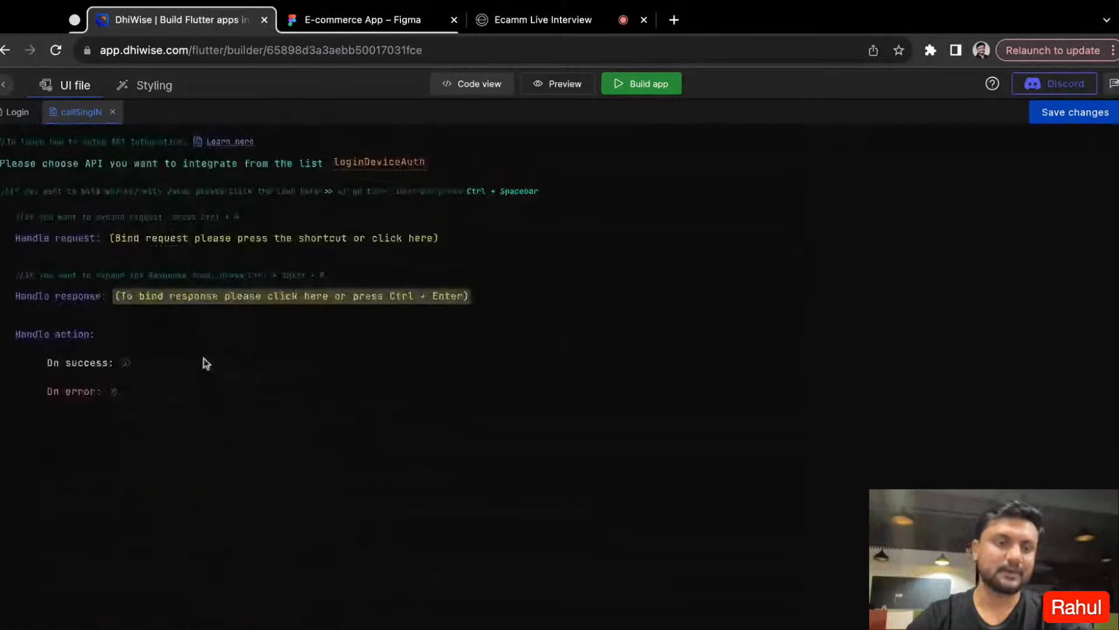
{"action": "left_click", "coordinate": [126, 366]}
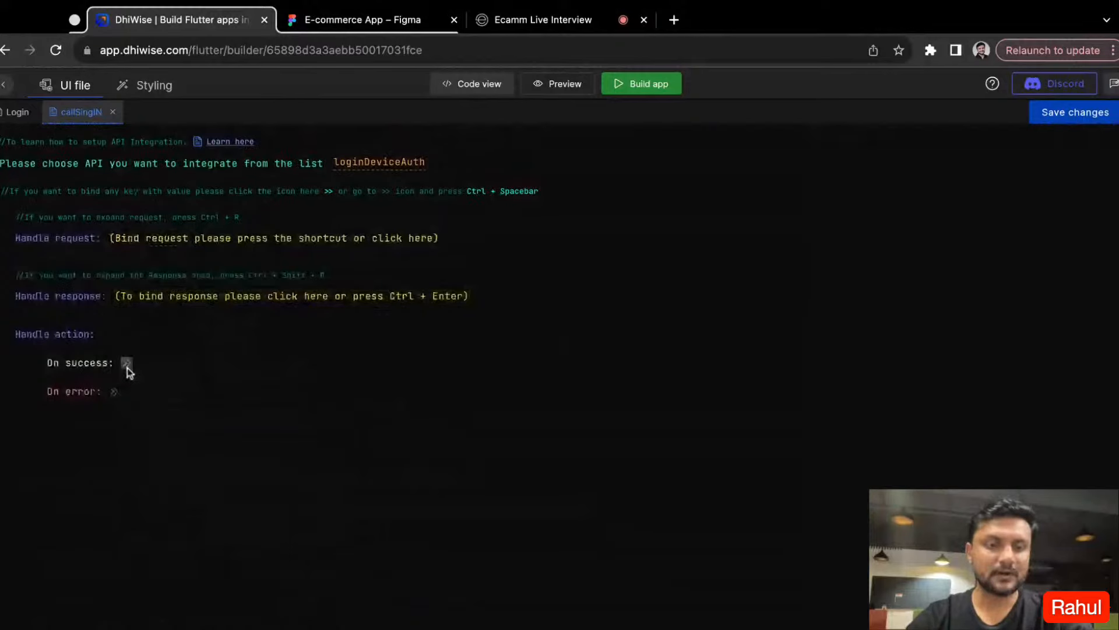
{"action": "left_click", "coordinate": [127, 367]}
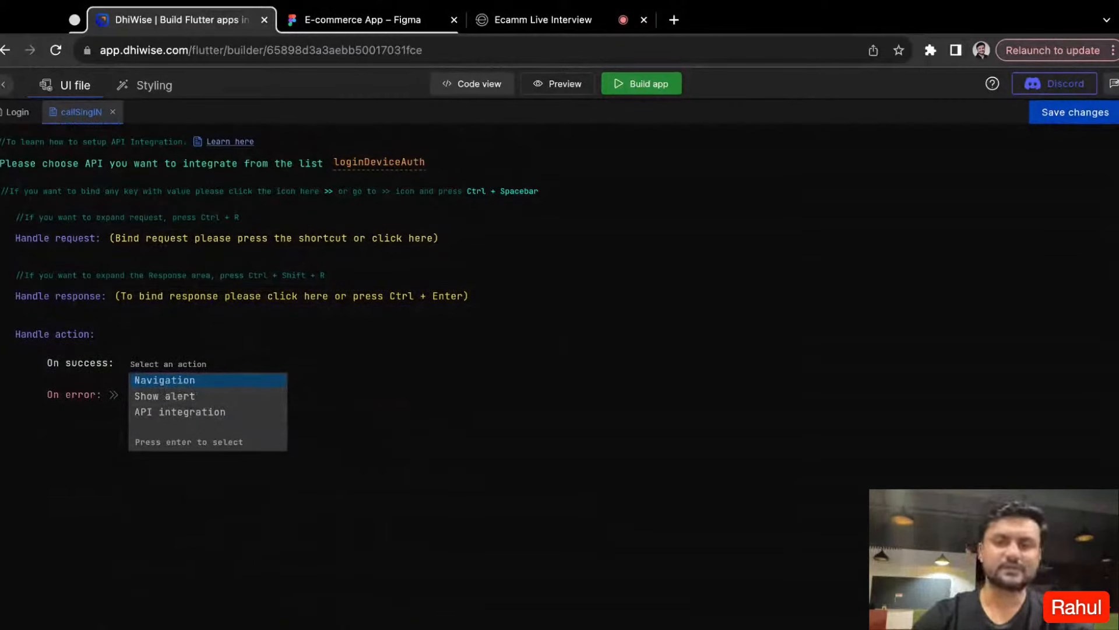
{"action": "left_click", "coordinate": [188, 383]}
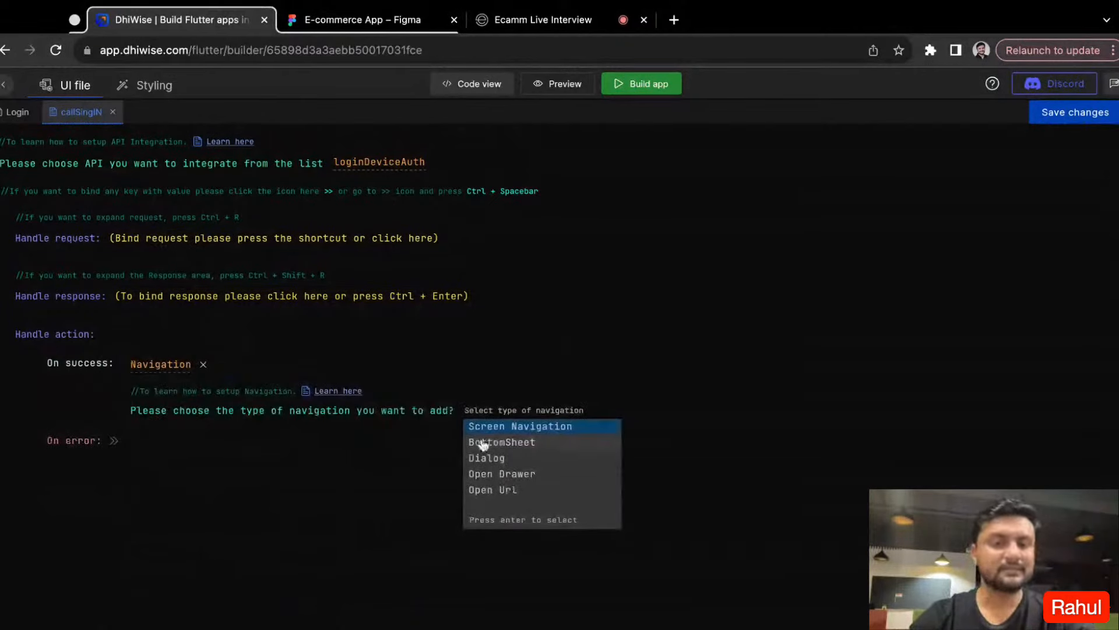
{"action": "left_click", "coordinate": [516, 430]}
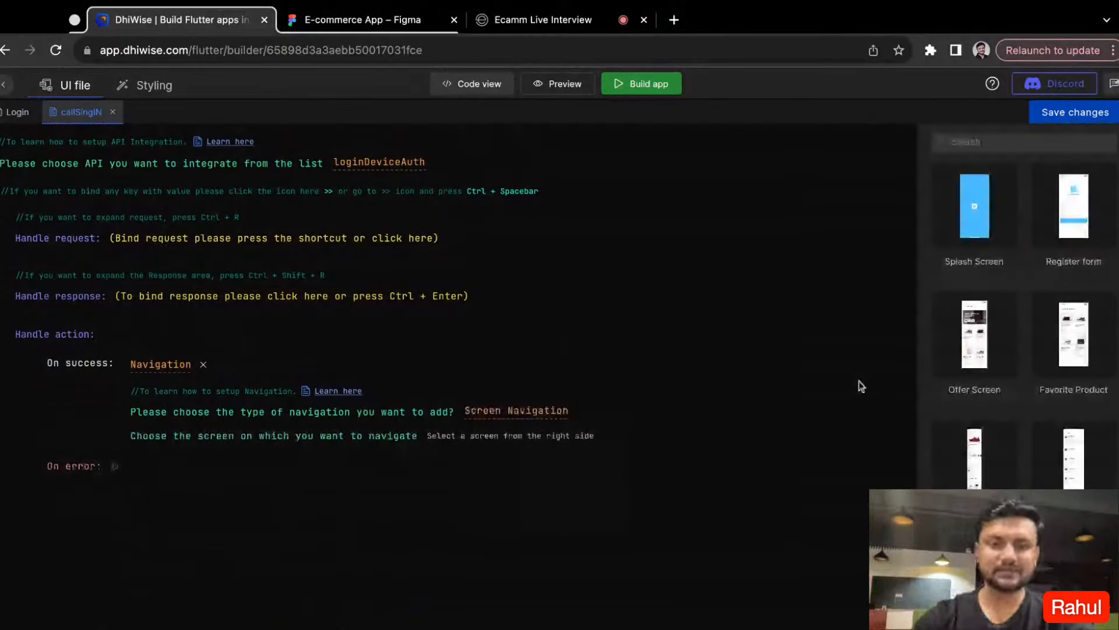
- Choose Dashboard - Container as the success navigation's target screen and set its finish screen option to Close all screens
{"action": "left_click", "coordinate": [970, 142]}
{"action": "type", "text": "D"}
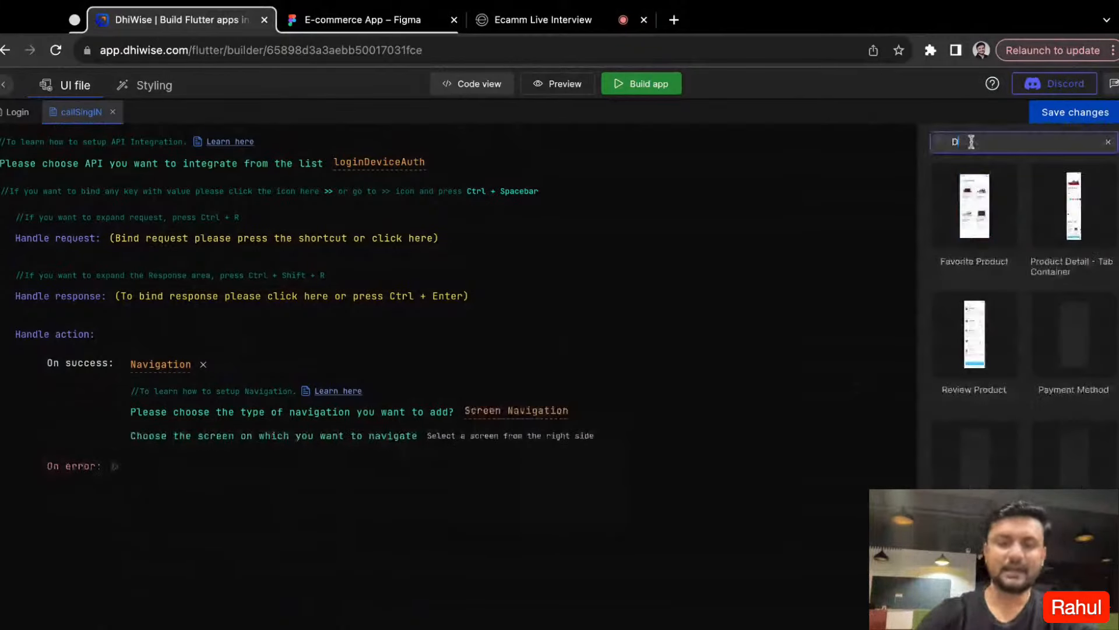
{"action": "type", "text": "as"}
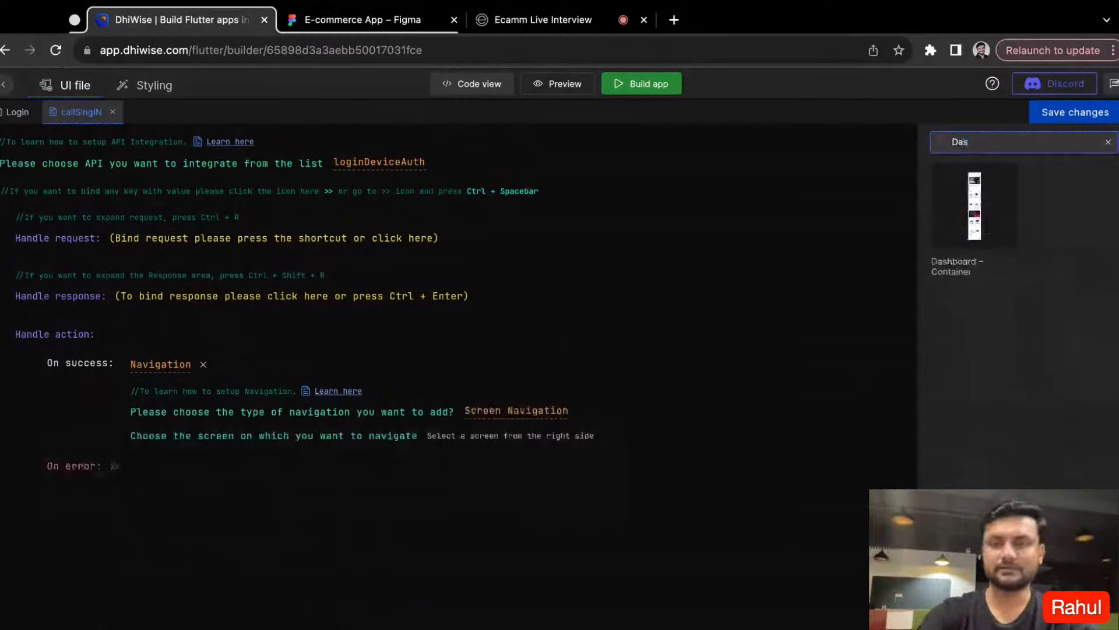
{"action": "left_click", "coordinate": [991, 201]}
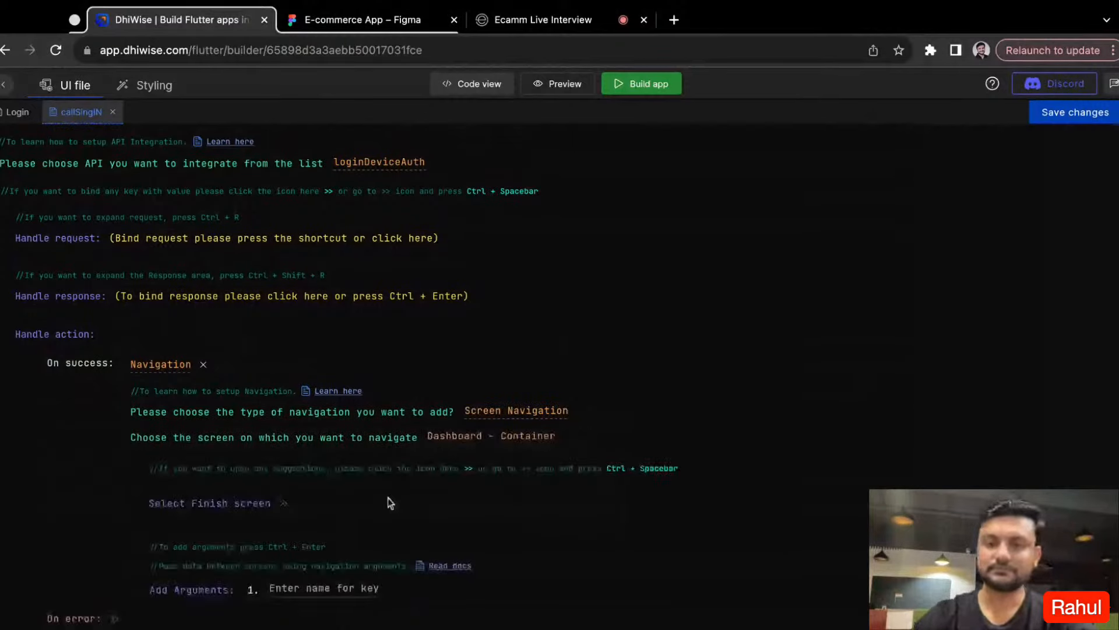
{"action": "scroll", "coordinate": [286, 431], "scroll_direction": "down", "scroll_amount": 2}
{"action": "left_click", "coordinate": [283, 423]}
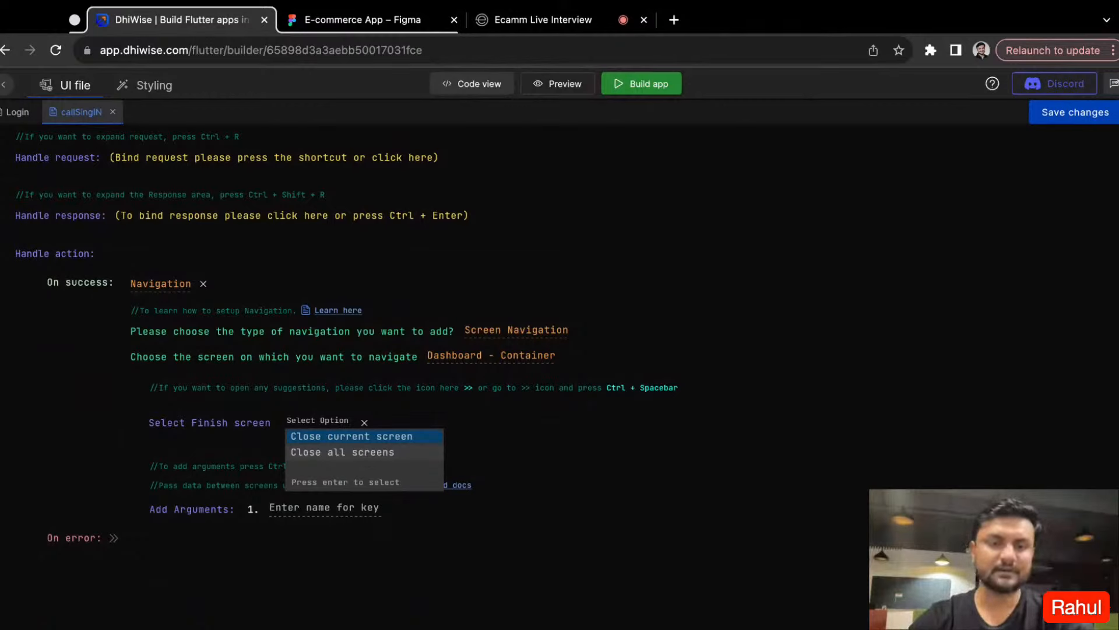
{"action": "left_click", "coordinate": [341, 452]}
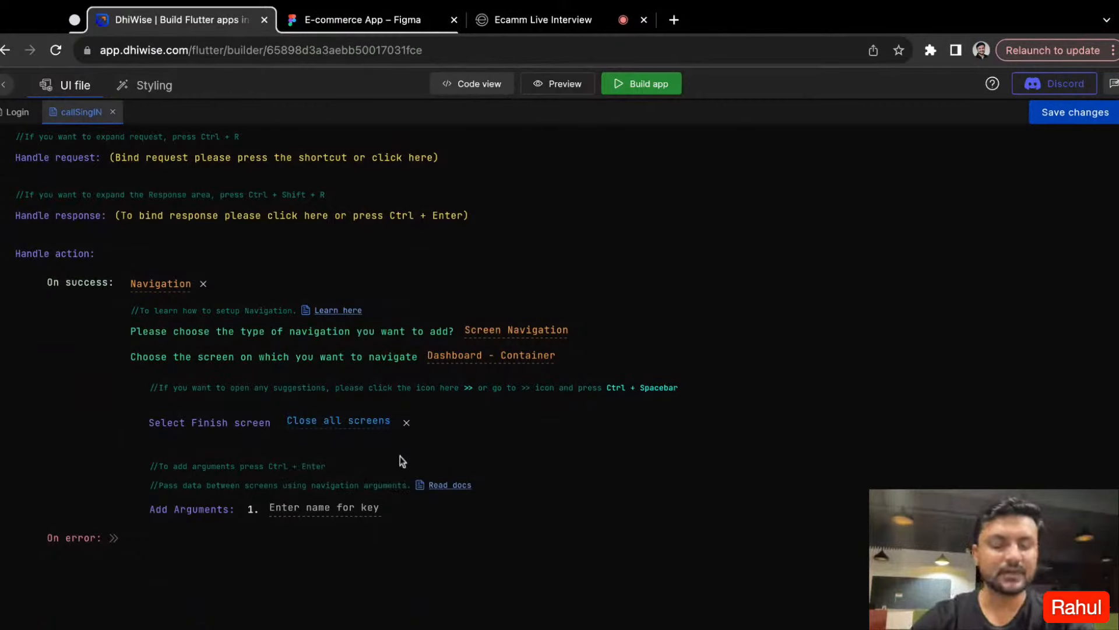
{"action": "scroll", "coordinate": [217, 528], "scroll_direction": "down", "scroll_amount": 1}
{"action": "left_click", "coordinate": [281, 450]}
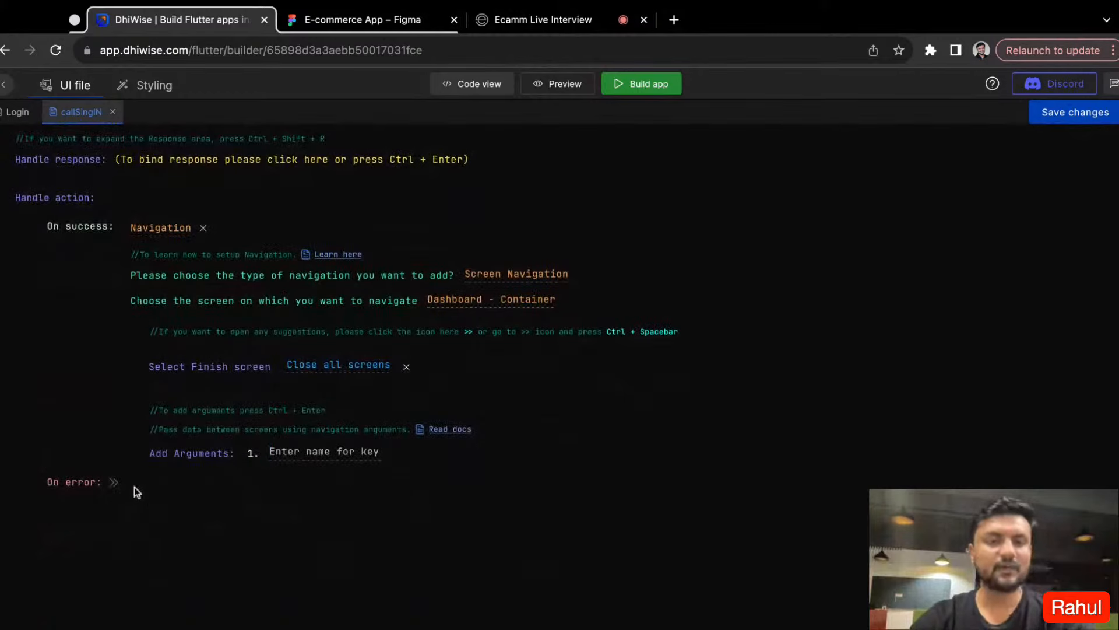
- Set the On error action to a Toast alert whose text is set from the response's message key
{"action": "left_click", "coordinate": [116, 482]}
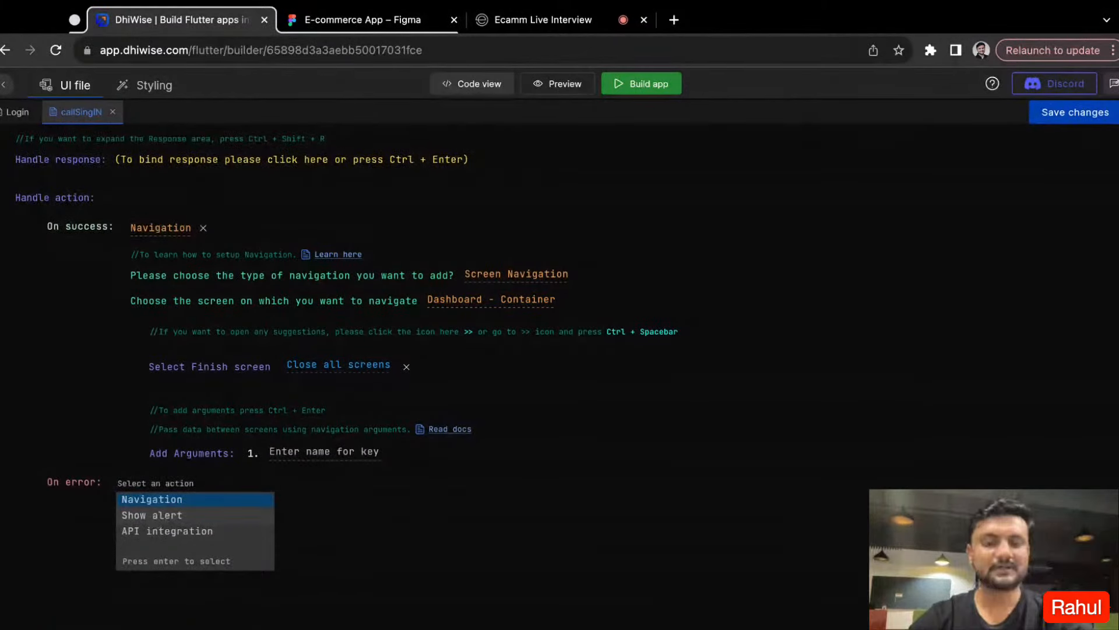
{"action": "left_click", "coordinate": [157, 516]}
{"action": "left_click", "coordinate": [439, 484]}
{"action": "scroll", "coordinate": [439, 485], "scroll_direction": "down", "scroll_amount": 1}
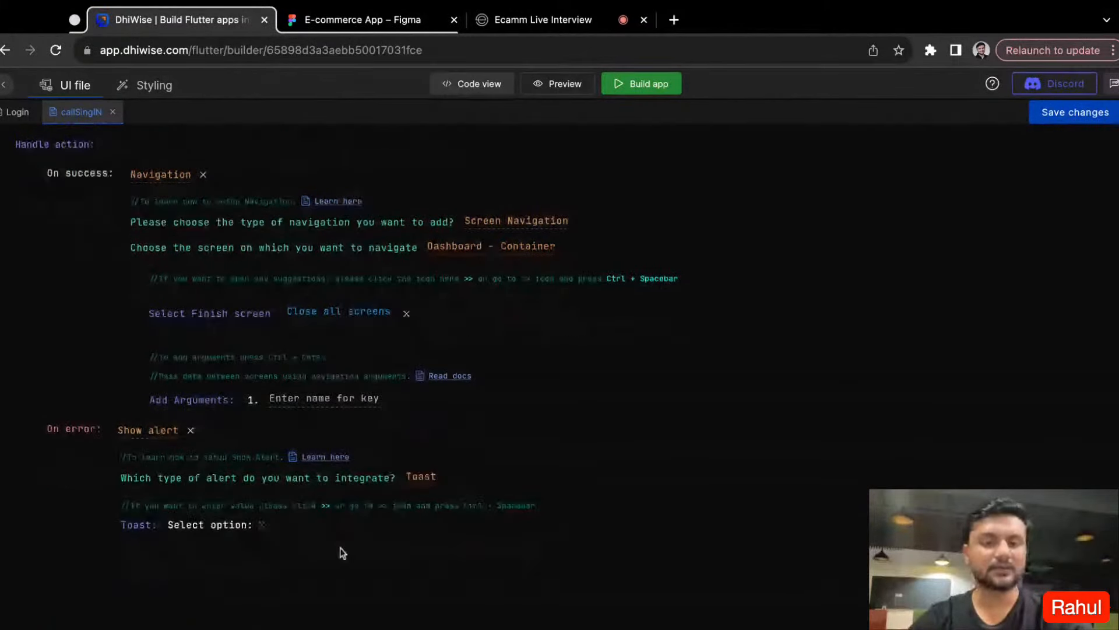
{"action": "left_click", "coordinate": [263, 524]}
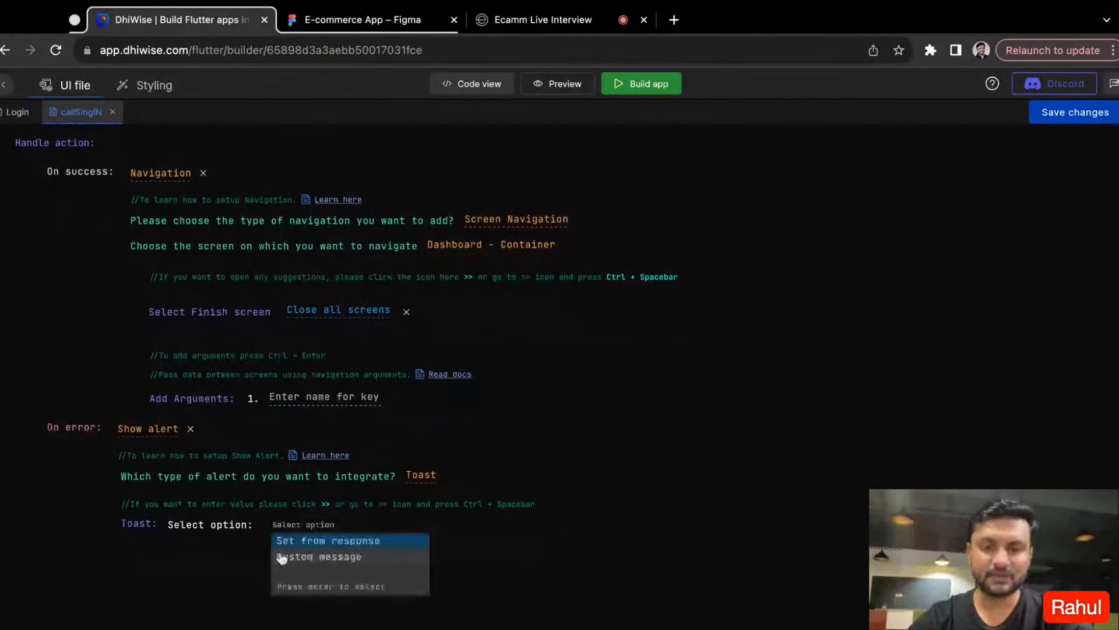
{"action": "left_click", "coordinate": [329, 546]}
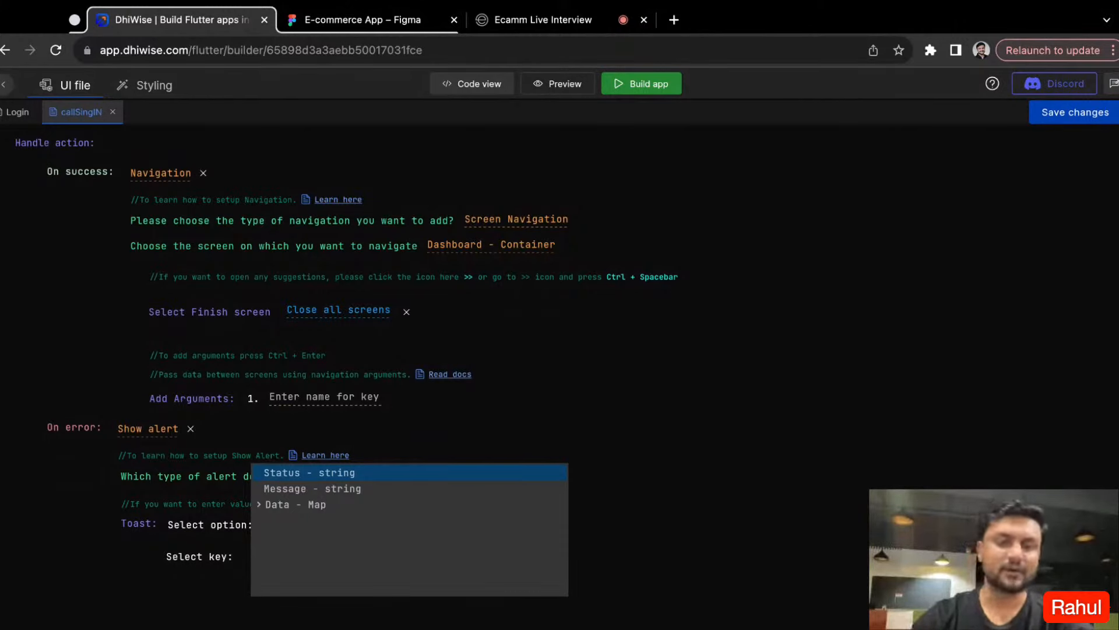
{"action": "left_click", "coordinate": [313, 488]}
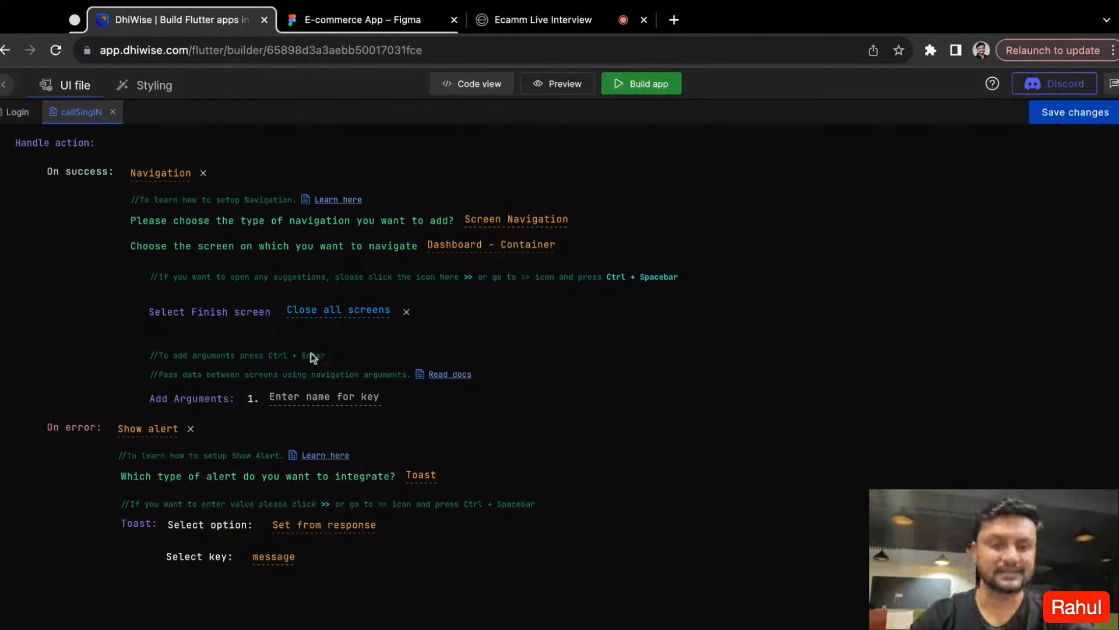
- Save the callSingIN API integration and review the Login screen's code down to the SignIn button's onClick
{"action": "scroll", "coordinate": [311, 350], "scroll_direction": "up", "scroll_amount": 2}
{"action": "scroll", "coordinate": [313, 349], "scroll_direction": "up", "scroll_amount": 2}
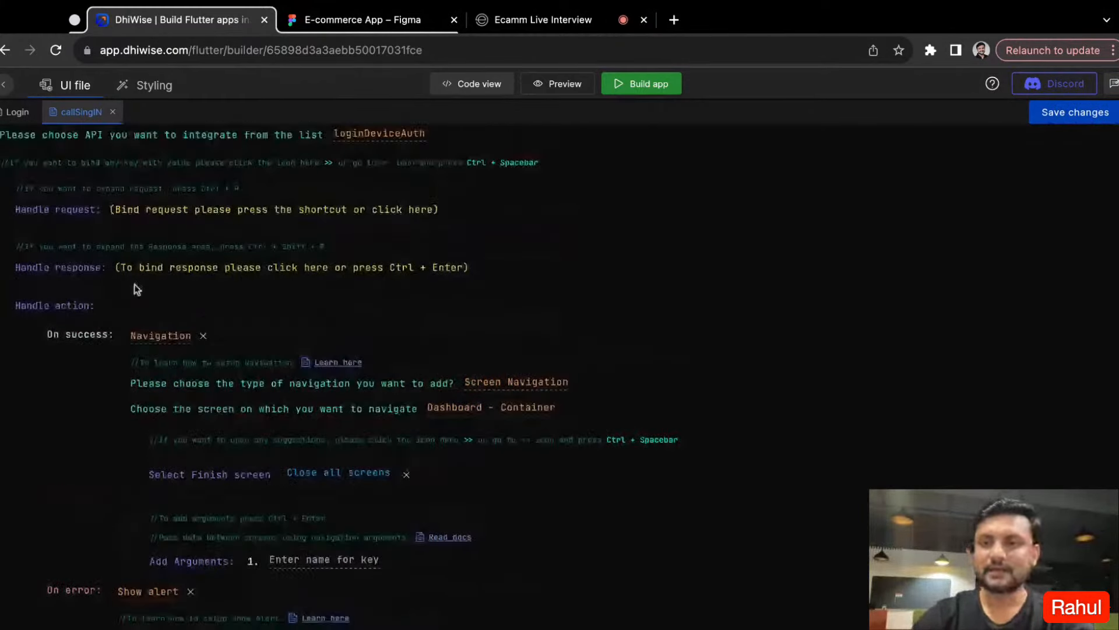
{"action": "scroll", "coordinate": [134, 284], "scroll_direction": "down", "scroll_amount": 6}
{"action": "scroll", "coordinate": [891, 331], "scroll_direction": "up", "scroll_amount": 6}
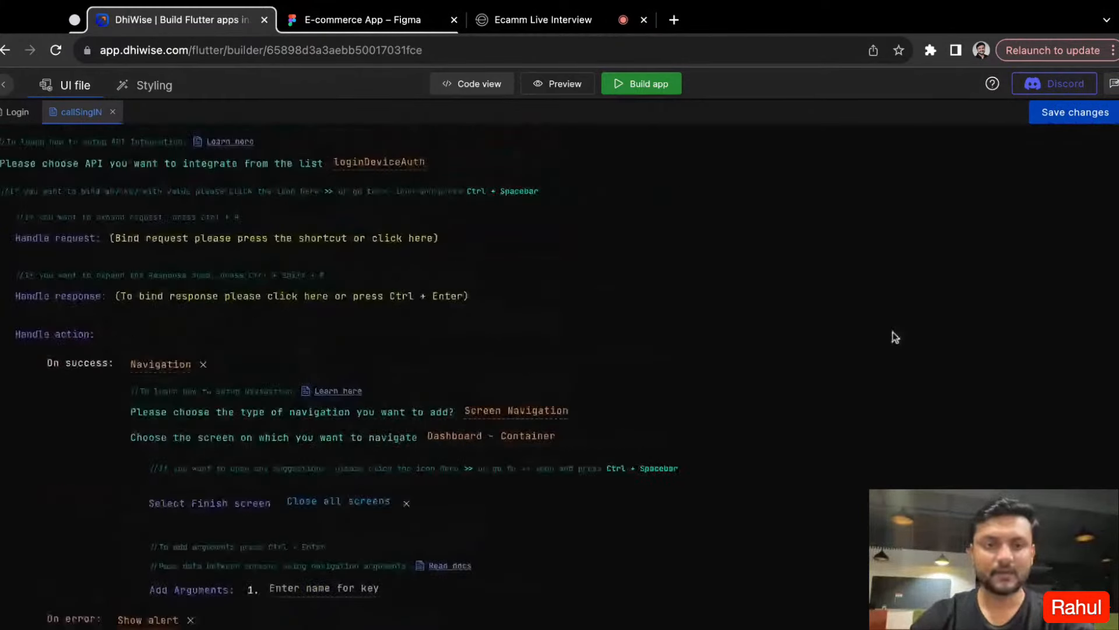
{"action": "left_click", "coordinate": [1084, 119]}
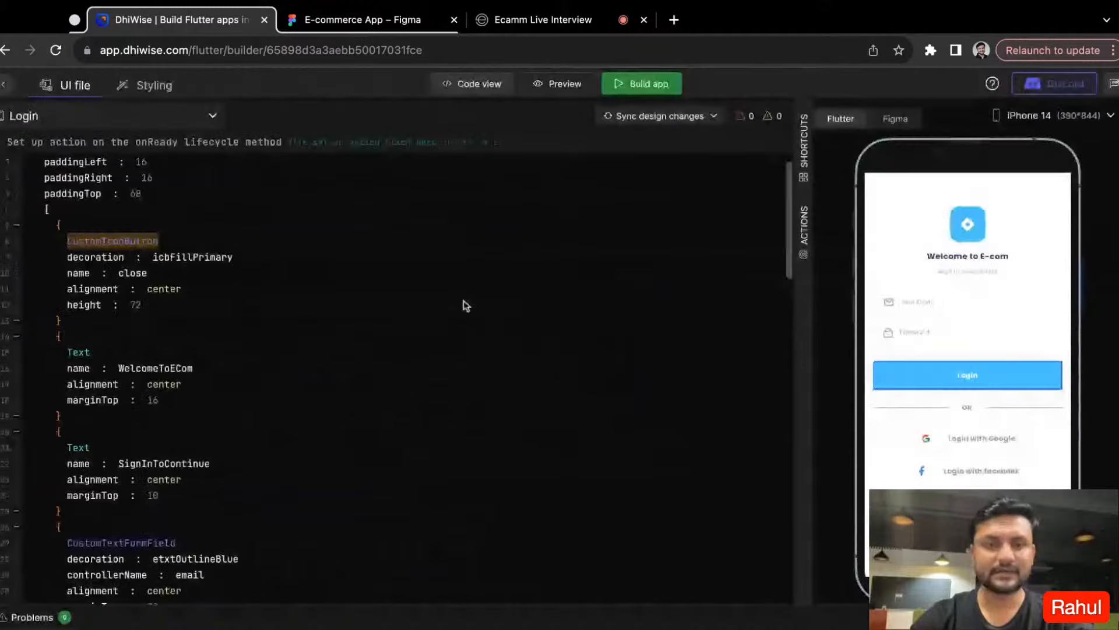
{"action": "scroll", "coordinate": [225, 337], "scroll_direction": "up", "scroll_amount": 1}
{"action": "scroll", "coordinate": [449, 354], "scroll_direction": "down", "scroll_amount": 4}
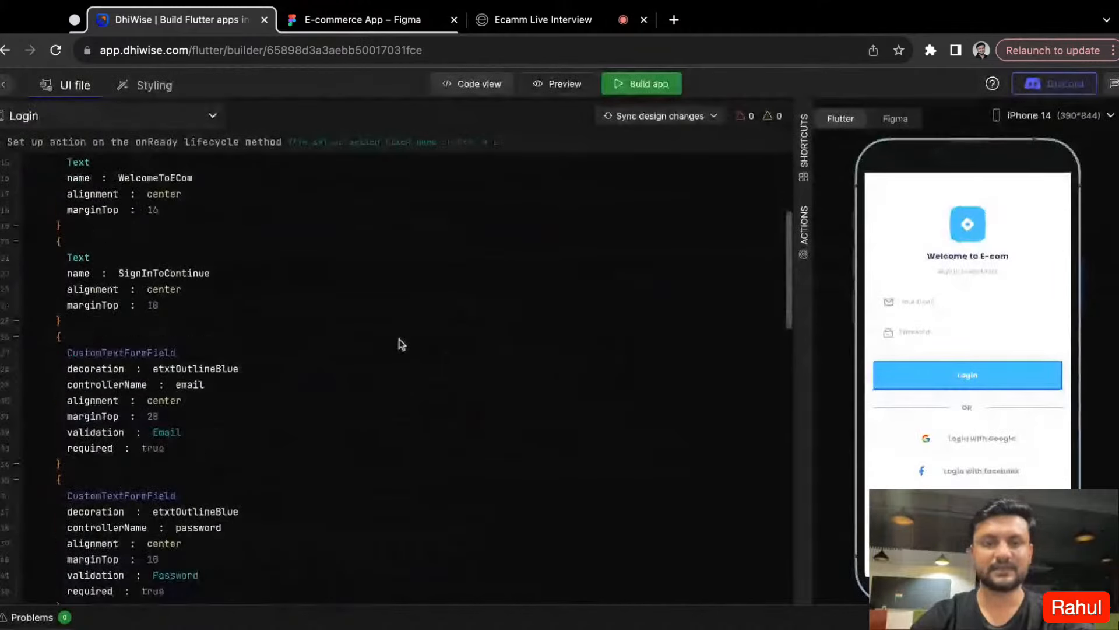
{"action": "scroll", "coordinate": [399, 344], "scroll_direction": "down", "scroll_amount": 3}
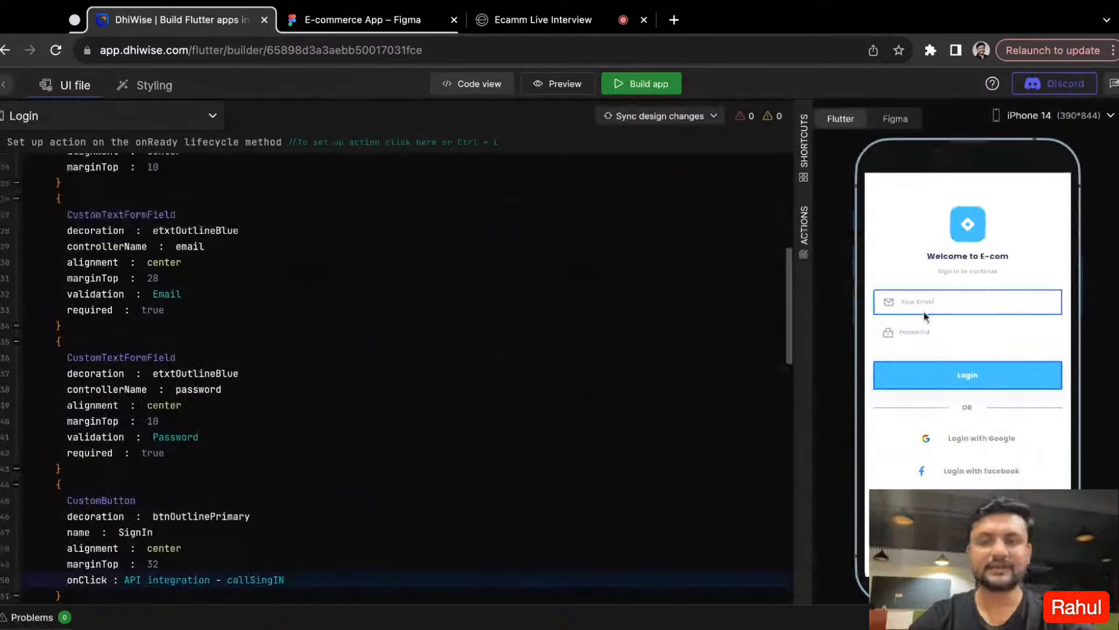
- Search the screen list for "Prof" and open the Profile screen
{"action": "left_click", "coordinate": [201, 117]}
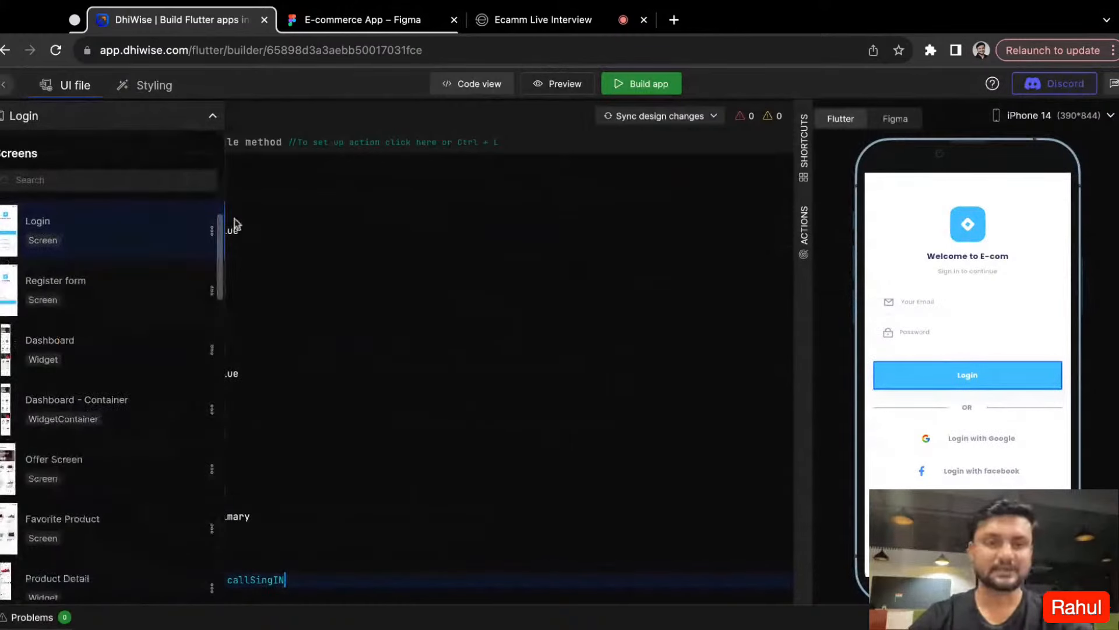
{"action": "left_click", "coordinate": [213, 120]}
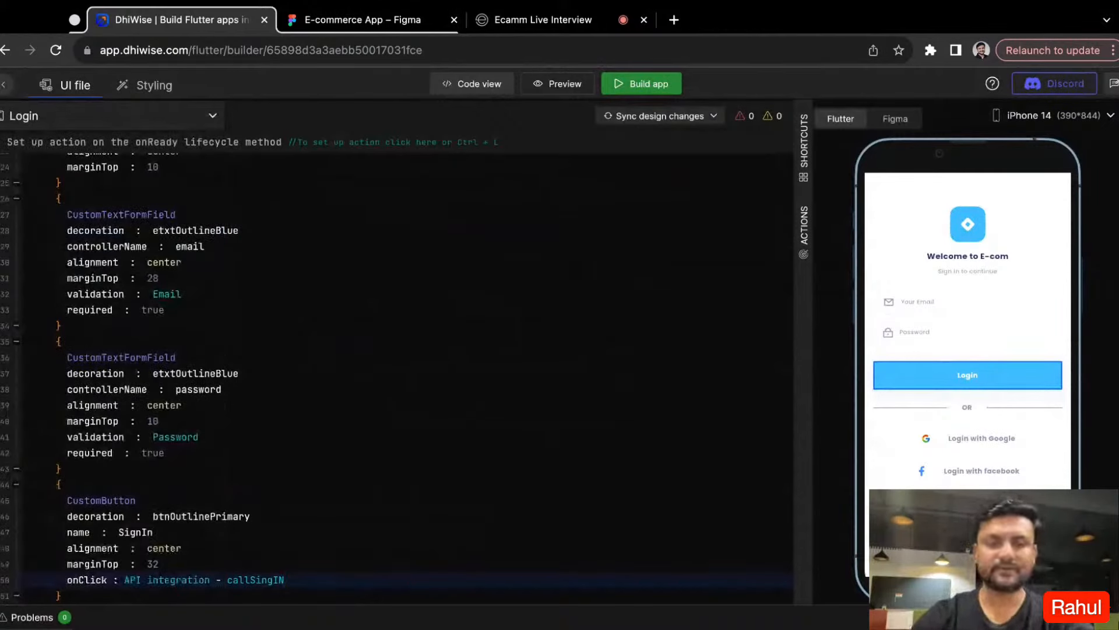
{"action": "left_click", "coordinate": [130, 120]}
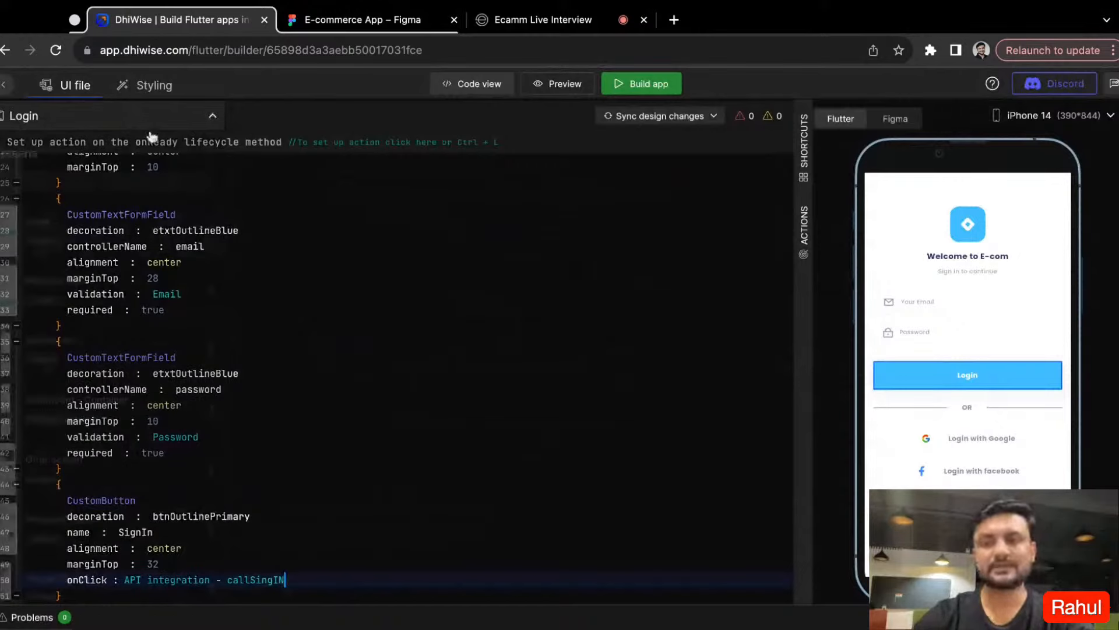
{"action": "type", "text": "P"}
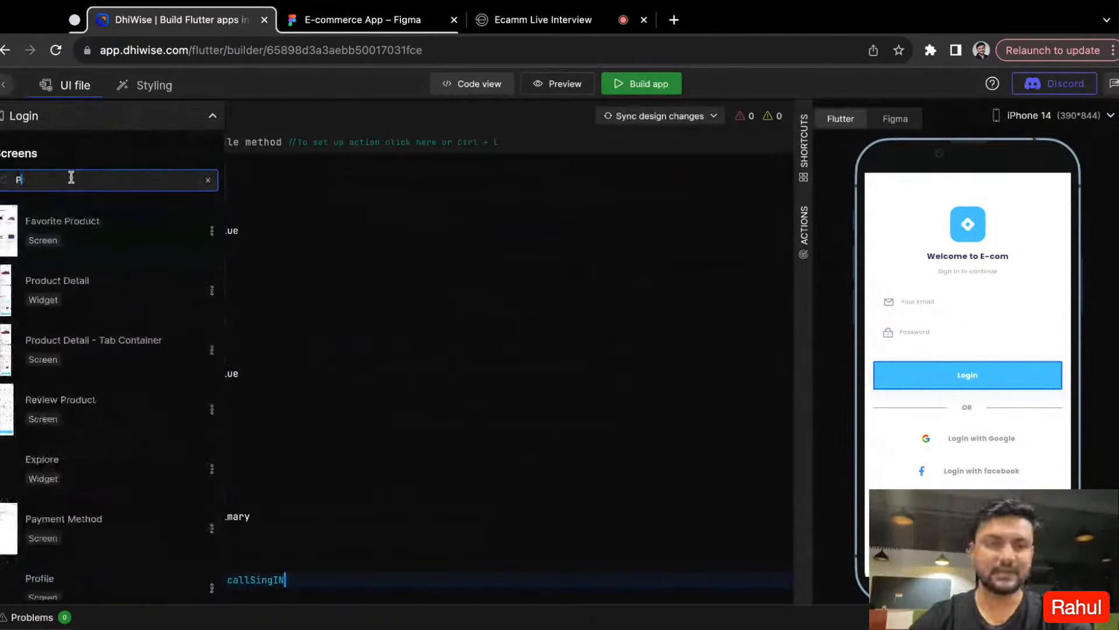
{"action": "type", "text": "rof"}
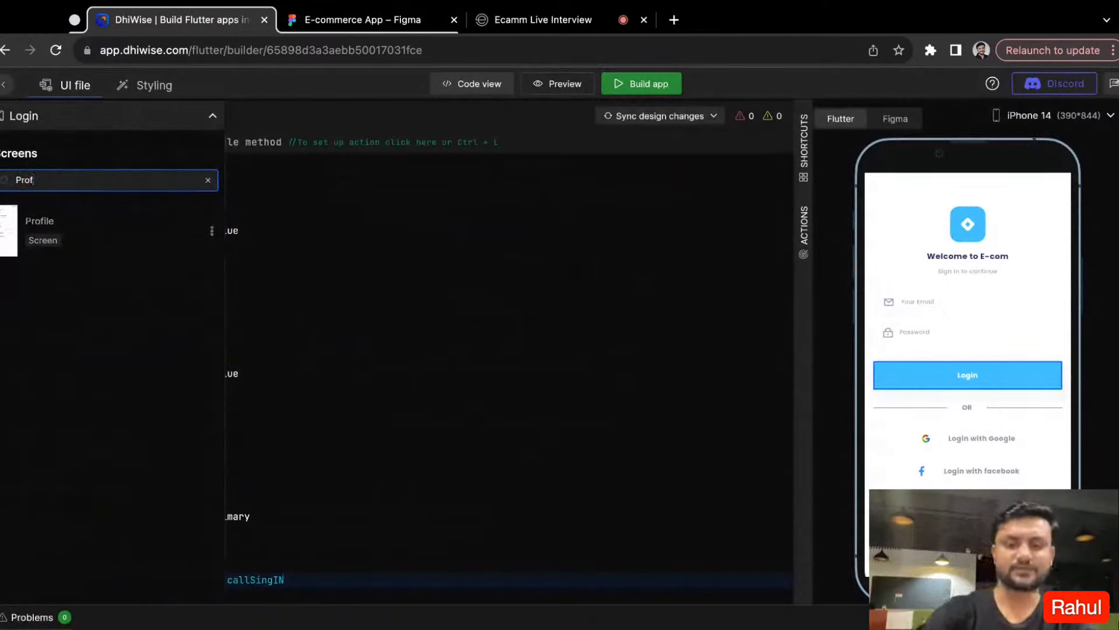
{"action": "left_click", "coordinate": [65, 250]}
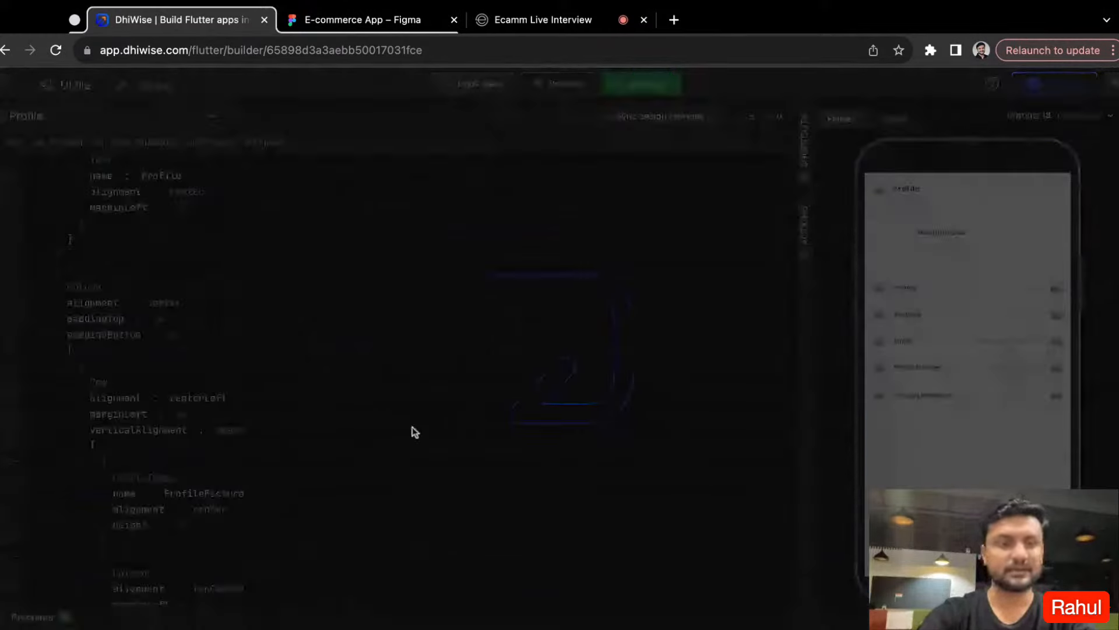
- Add an onClick to the ProfilePicture CircleImage on the Profile screen, with the Permissions action set to Camera + Gallery
{"action": "left_click", "coordinate": [889, 246]}
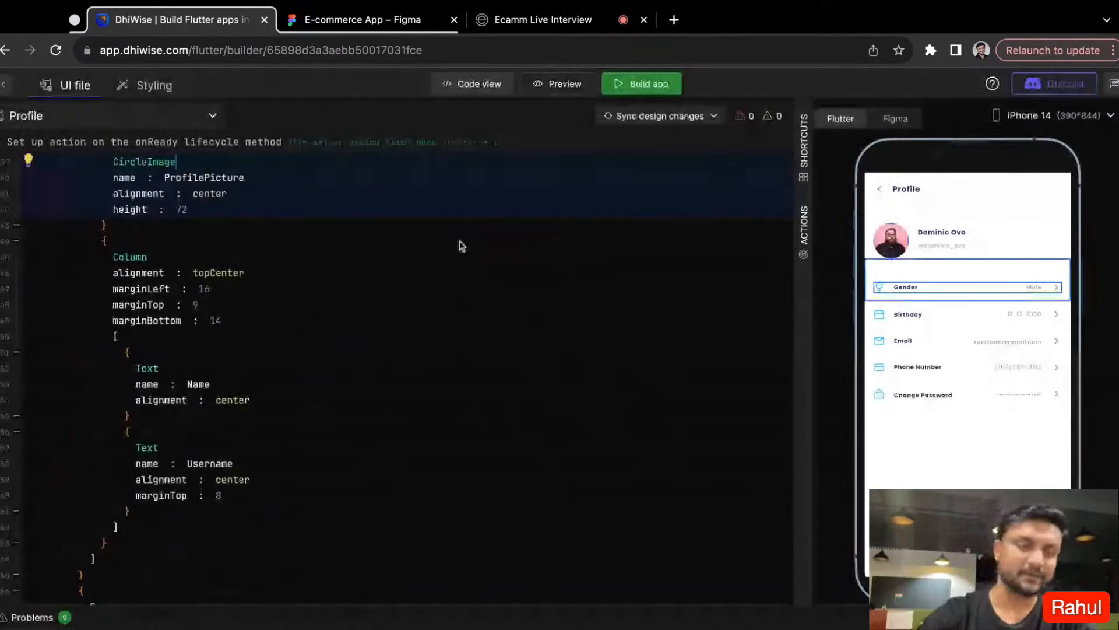
{"action": "scroll", "coordinate": [658, 309], "scroll_direction": "up", "scroll_amount": 1}
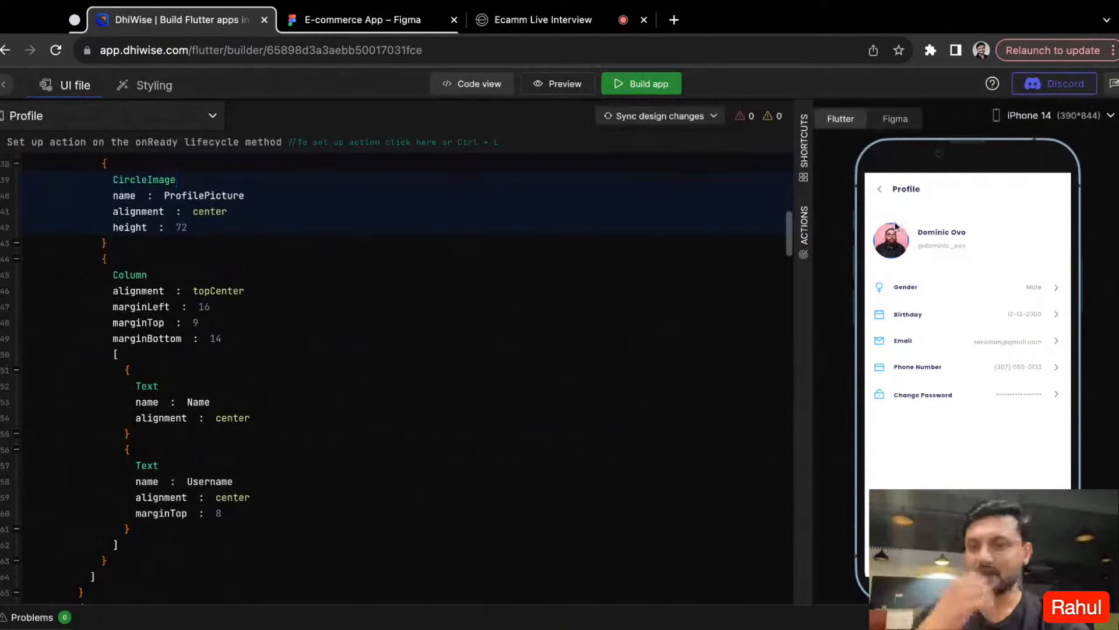
{"action": "left_click", "coordinate": [209, 220]}
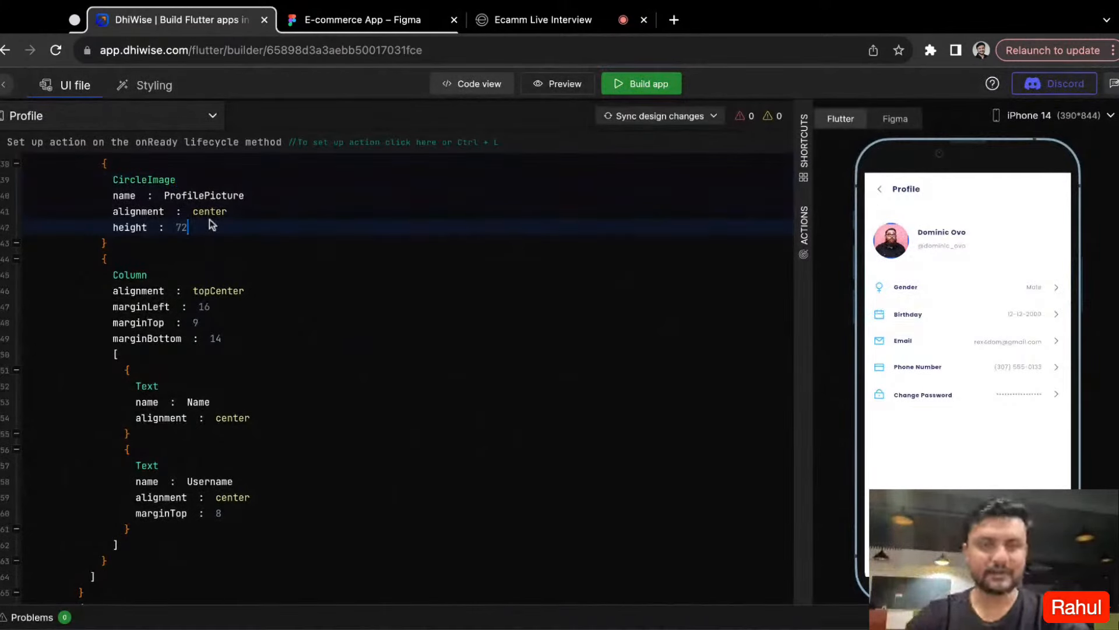
{"action": "key", "text": "Return"}
{"action": "type", "text": "onc"}
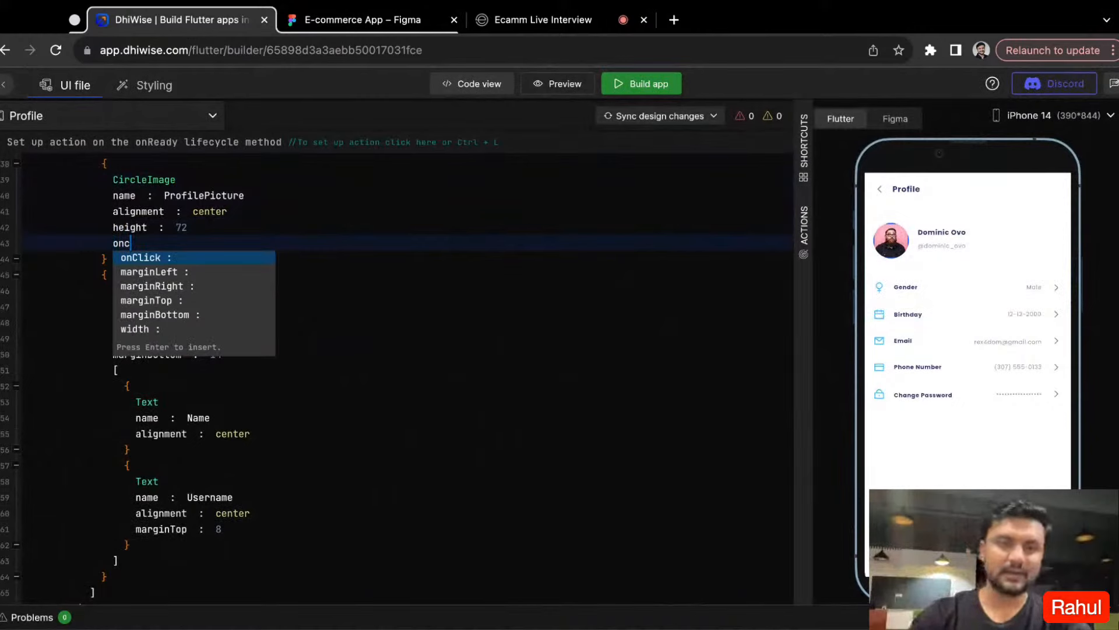
{"action": "key", "text": "Return"}
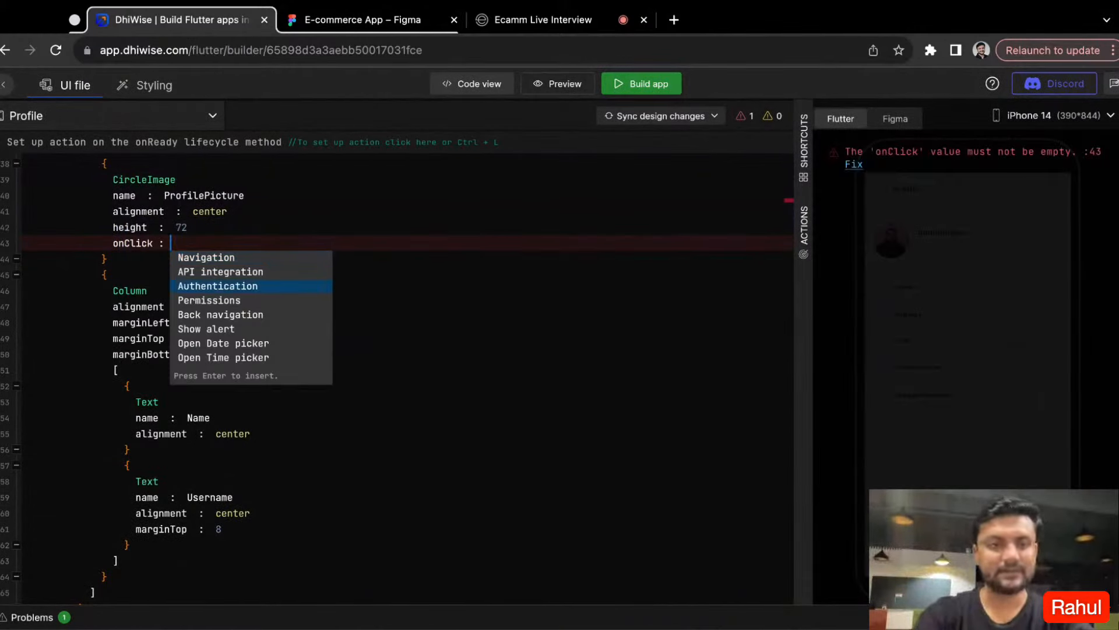
{"action": "key", "text": "Return"}
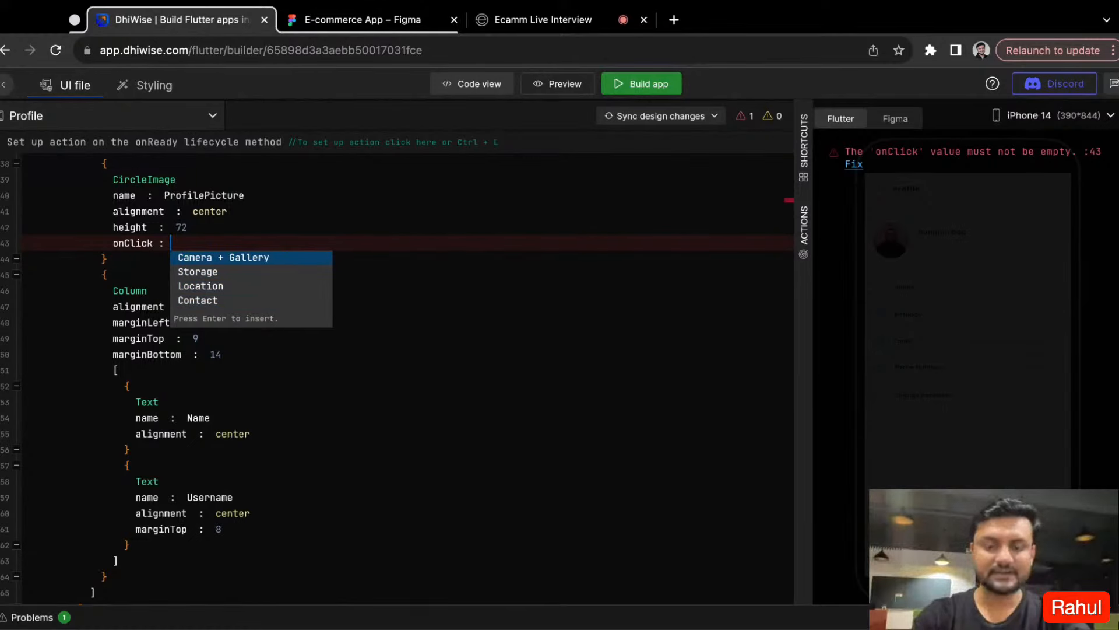
{"action": "key", "text": "Return"}
{"action": "left_click", "coordinate": [350, 353]}
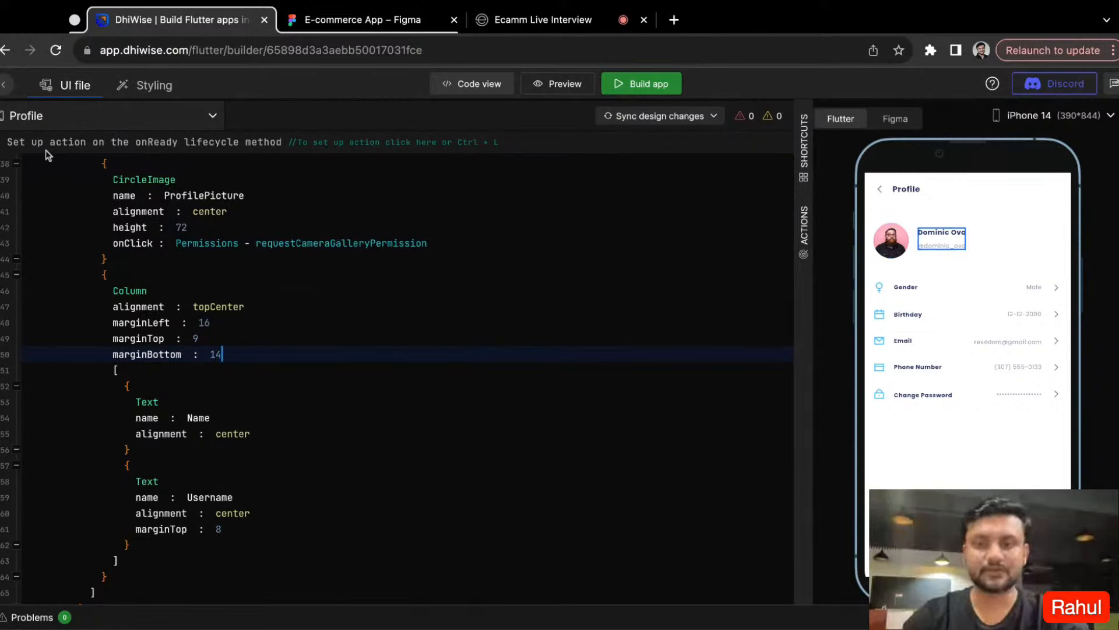
- Clear the "Prof" search from the screen list and open the Dashboard widget
{"action": "left_click", "coordinate": [44, 123]}
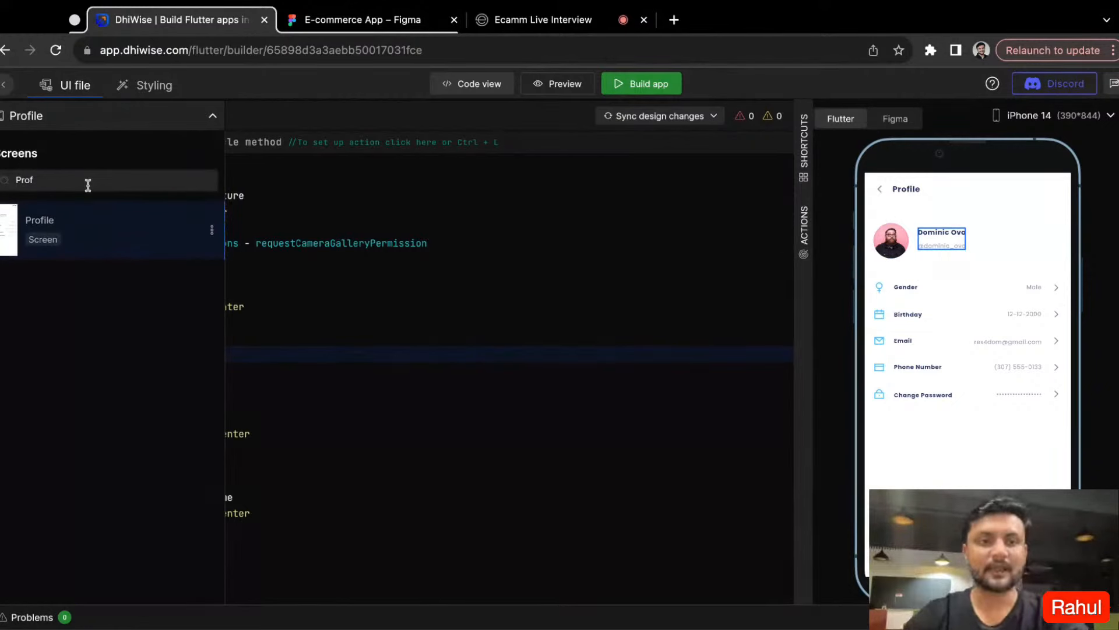
{"action": "double_click", "coordinate": [88, 185]}
{"action": "key", "text": "BackSpace"}
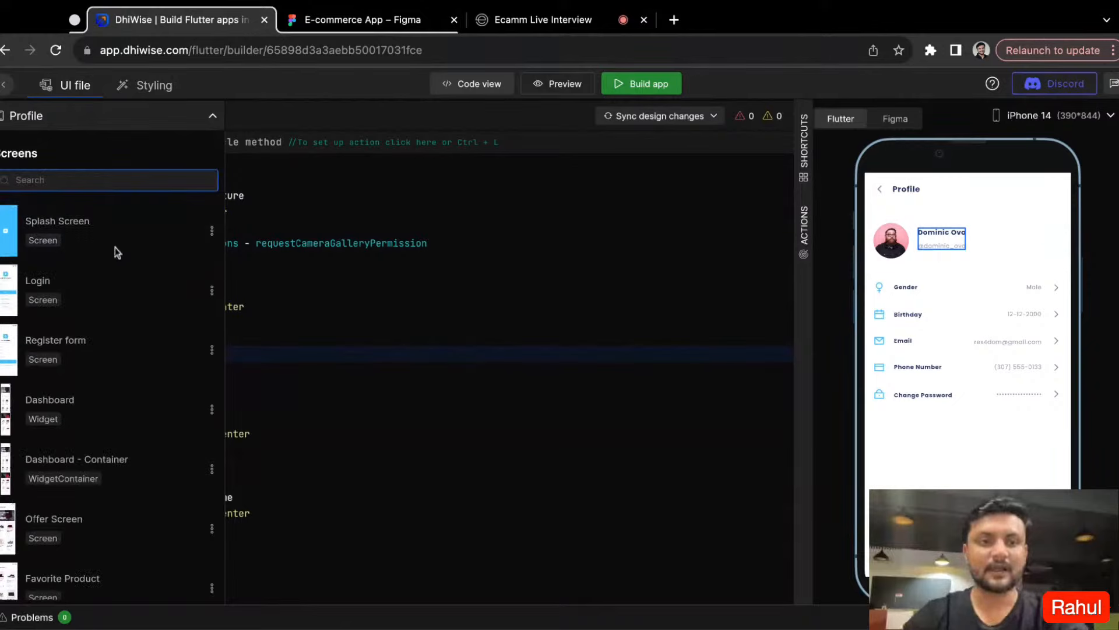
{"action": "left_click", "coordinate": [87, 422]}
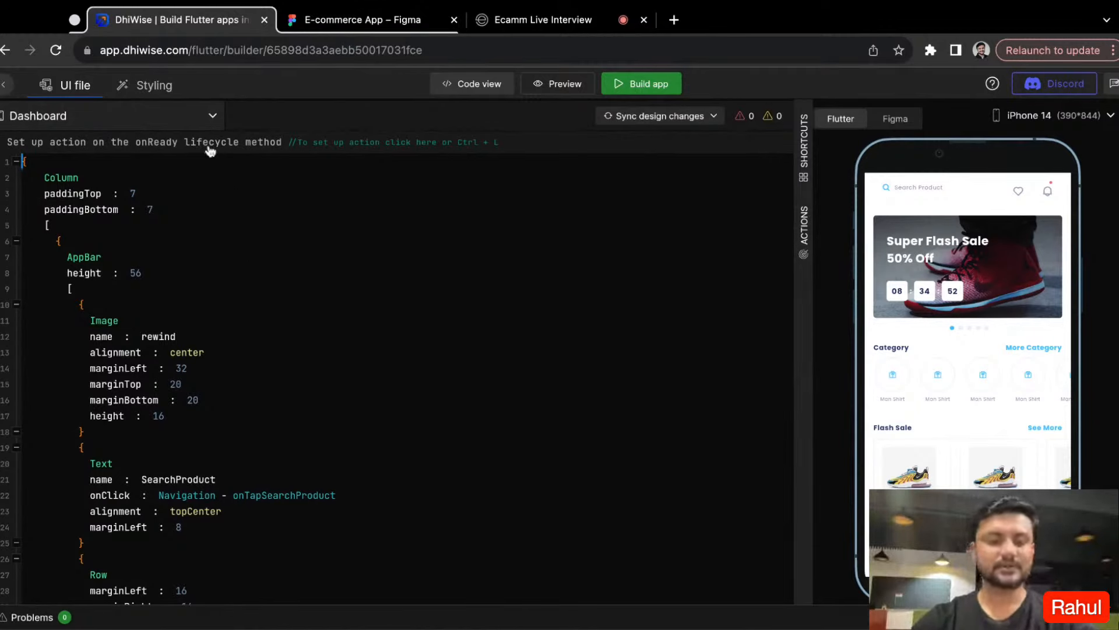
- Check the action types available for the Dashboard's onReady lifecycle method and close the setup, discarding any changes
{"action": "left_click", "coordinate": [93, 150]}
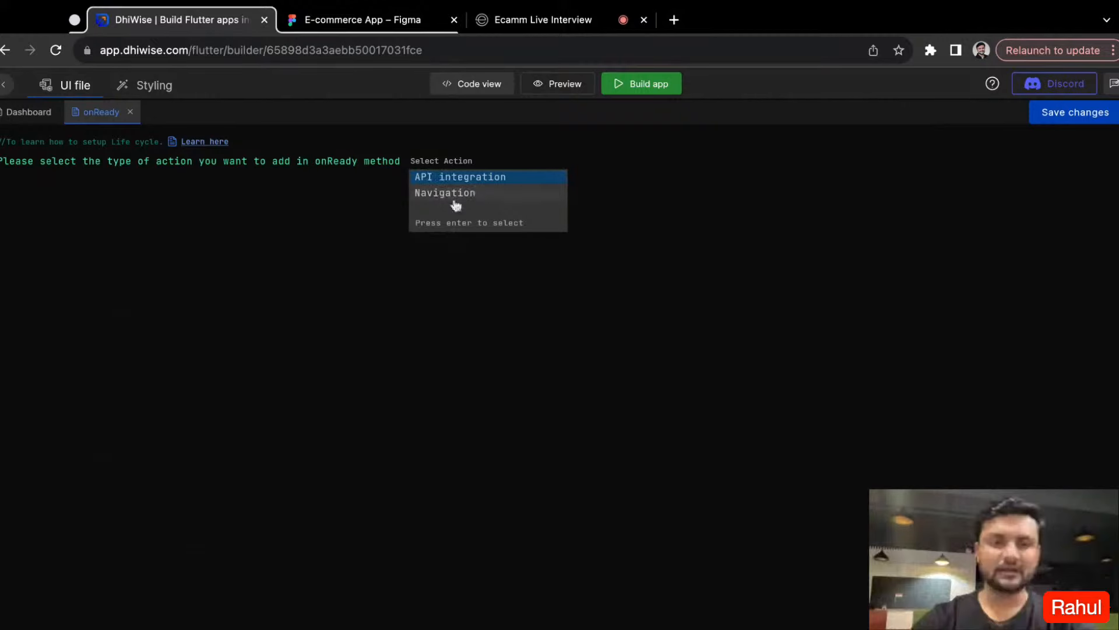
{"action": "left_click", "coordinate": [365, 251]}
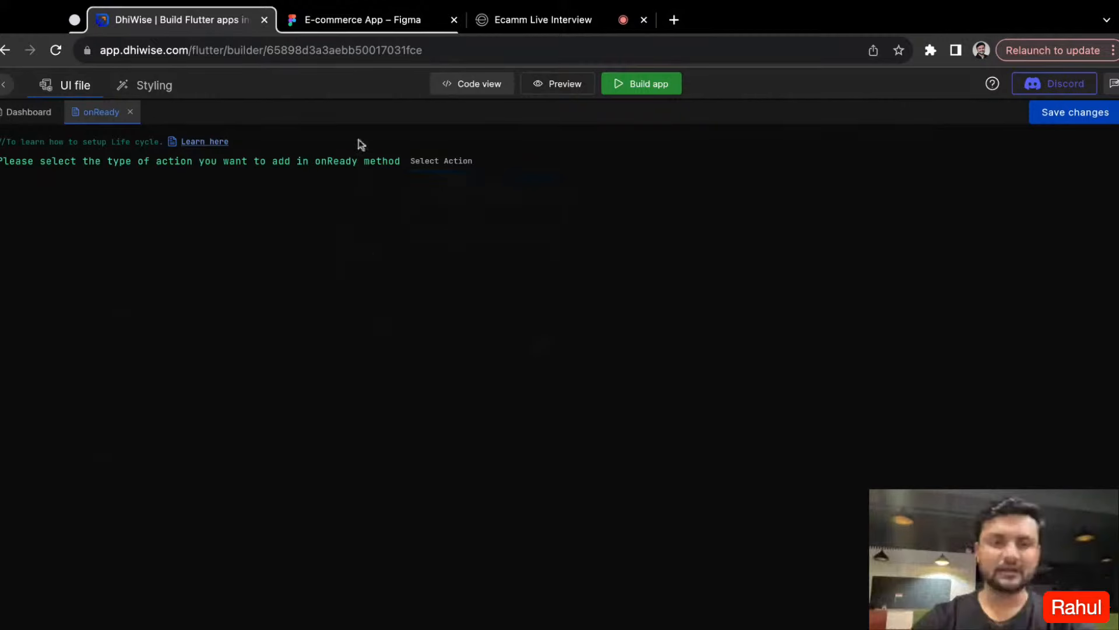
{"action": "left_click", "coordinate": [131, 113]}
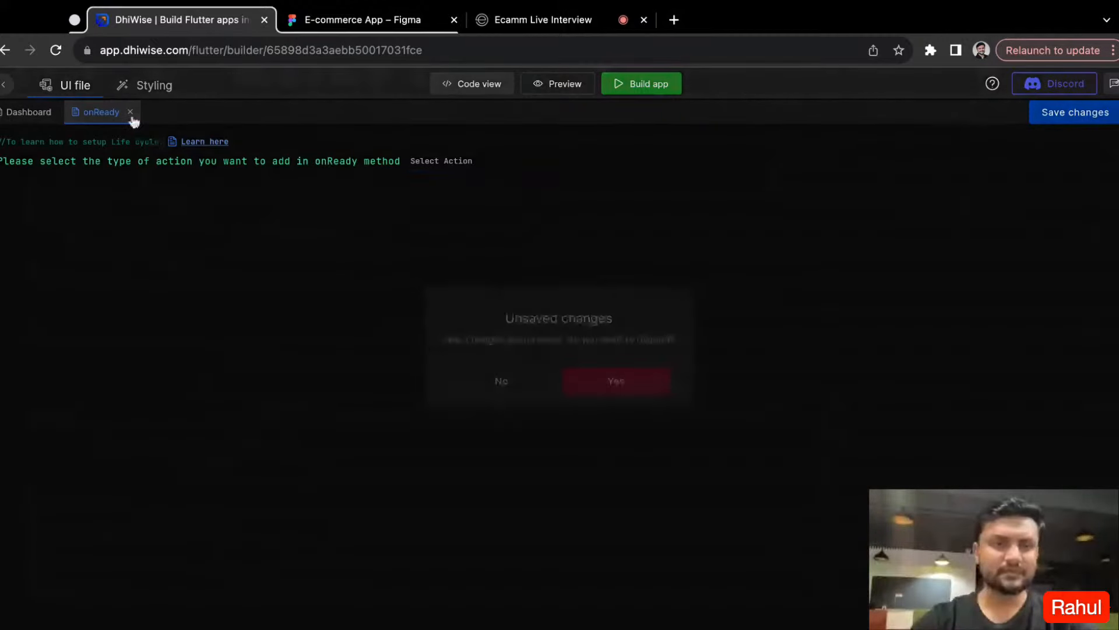
{"action": "left_click", "coordinate": [622, 394]}
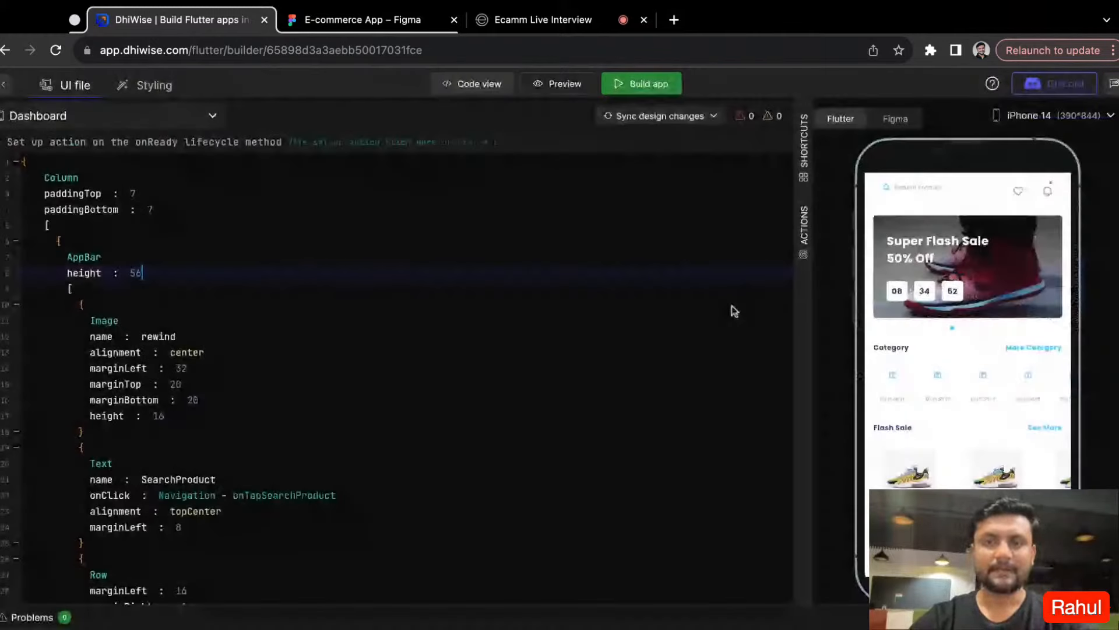
- Review the Dashboard's action list and auto-identified navigation actions, and collapse the auto-identified section
{"action": "left_click", "coordinate": [804, 227]}
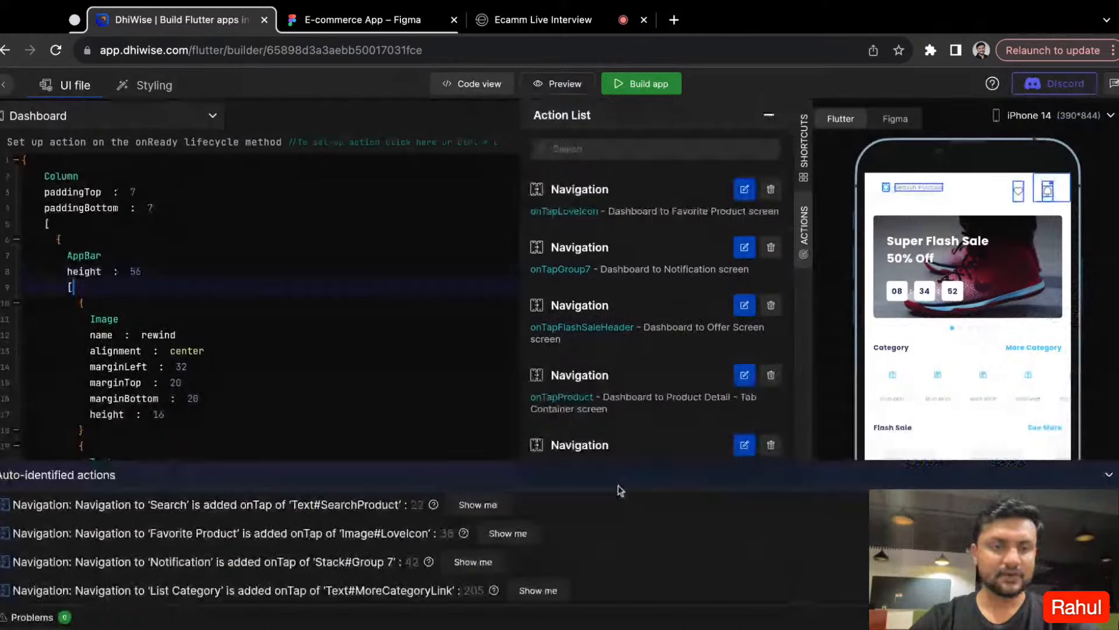
{"action": "scroll", "coordinate": [618, 485], "scroll_direction": "down", "scroll_amount": 1}
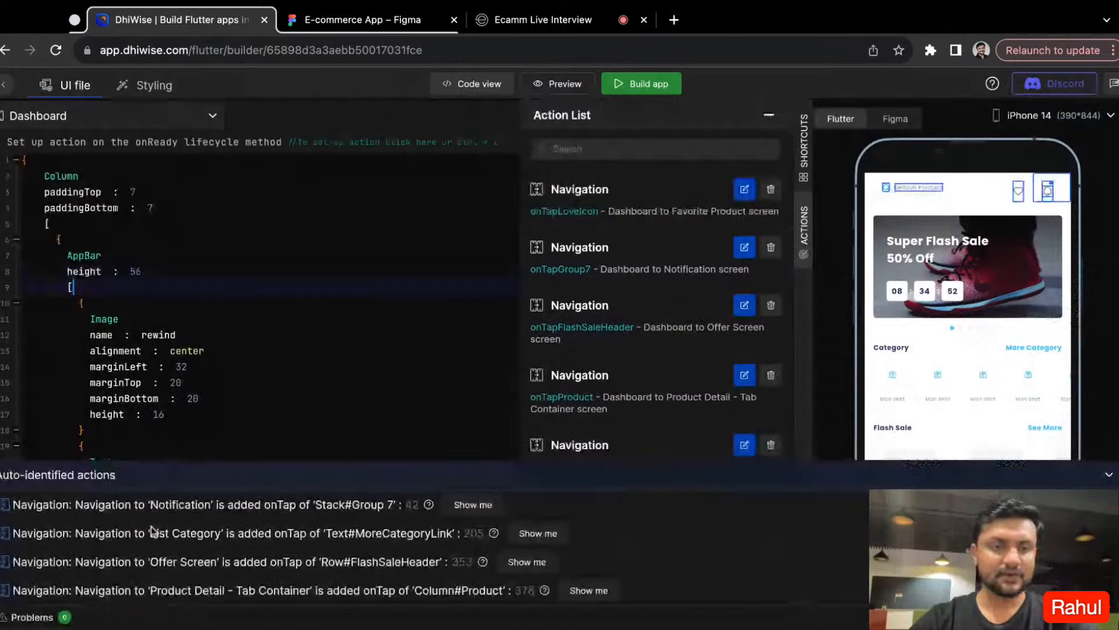
{"action": "left_click", "coordinate": [1112, 477]}
- View the keyboard shortcuts list, collapse the rewind Image block in the Dashboard code, and close the list
{"action": "left_click", "coordinate": [801, 159]}
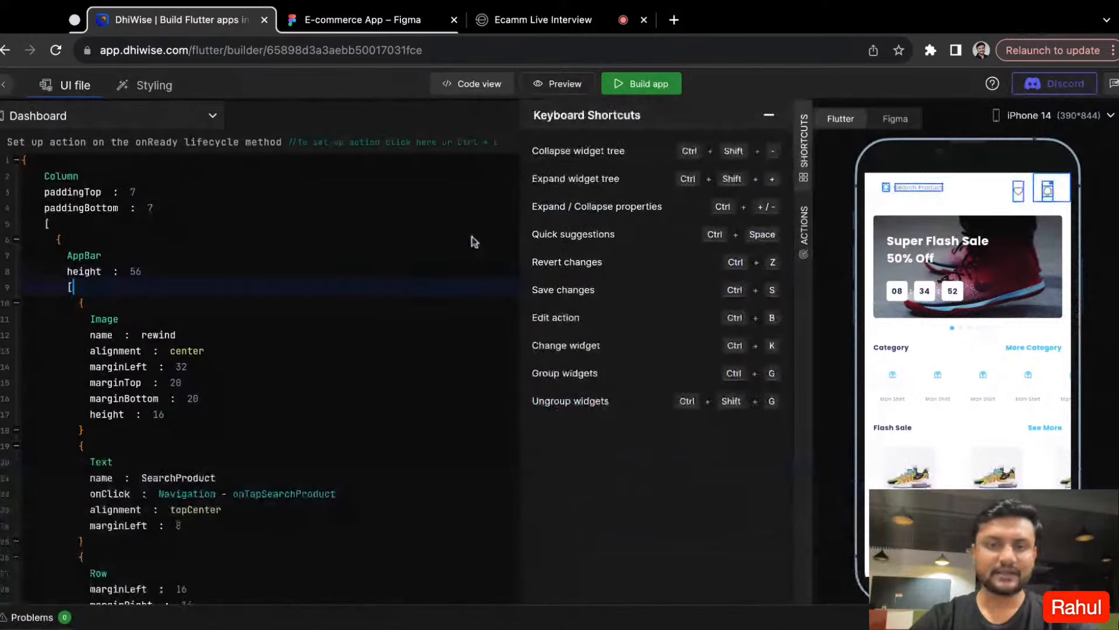
{"action": "left_click", "coordinate": [188, 318]}
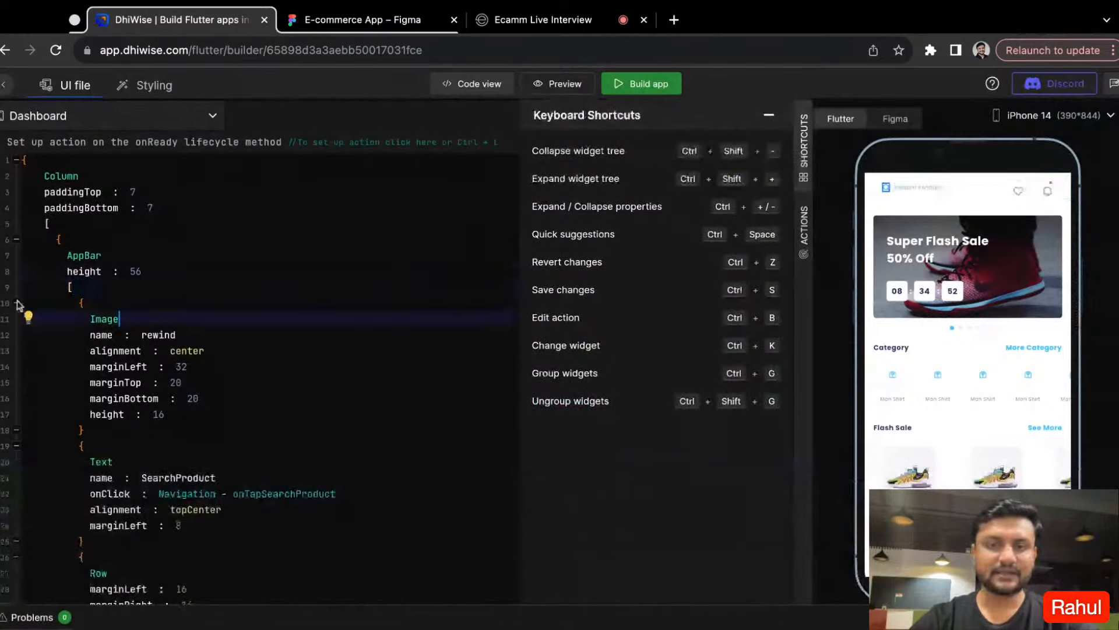
{"action": "left_click", "coordinate": [16, 303]}
{"action": "left_click", "coordinate": [770, 115]}
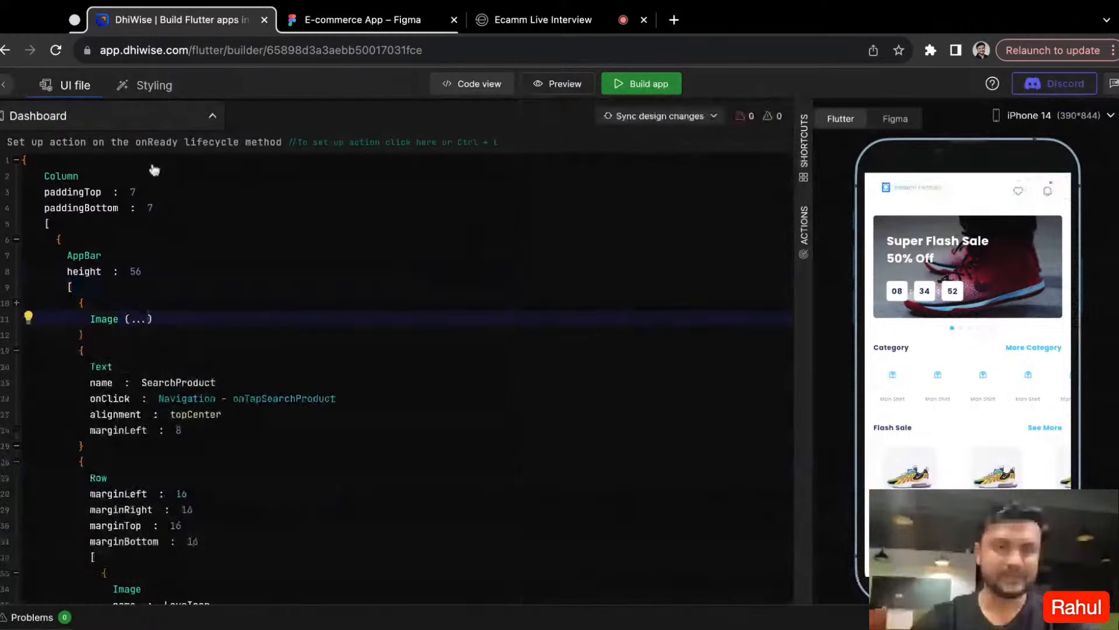
- Open the Login screen and review its code down to the CustomButton after the OR divider
{"action": "left_click", "coordinate": [134, 116]}
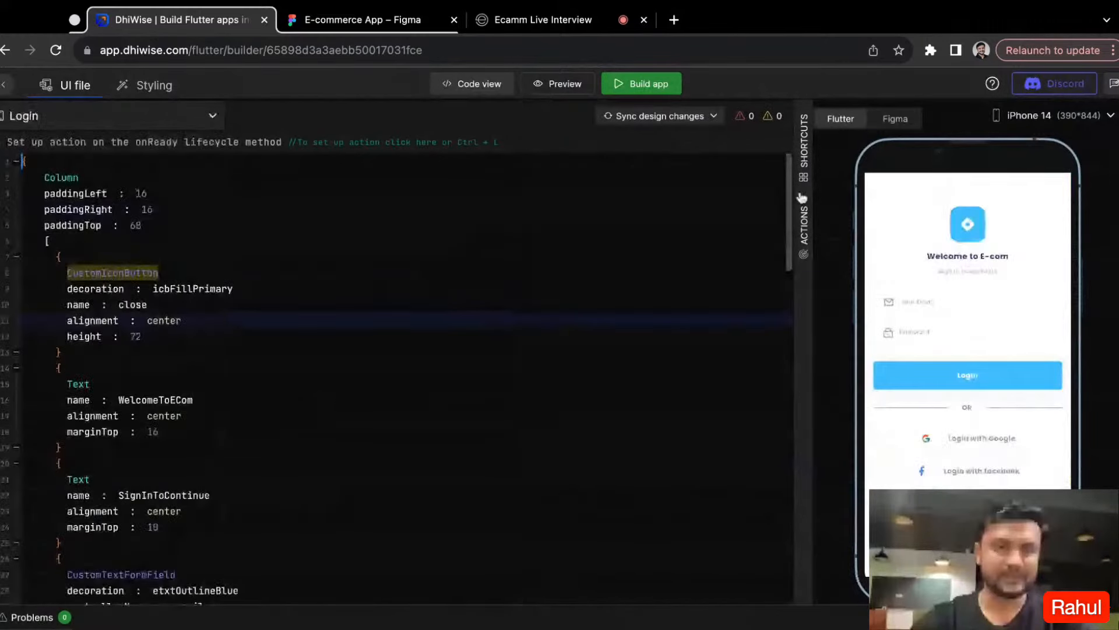
{"action": "scroll", "coordinate": [624, 375], "scroll_direction": "down", "scroll_amount": 1}
{"action": "scroll", "coordinate": [624, 373], "scroll_direction": "down", "scroll_amount": 15}
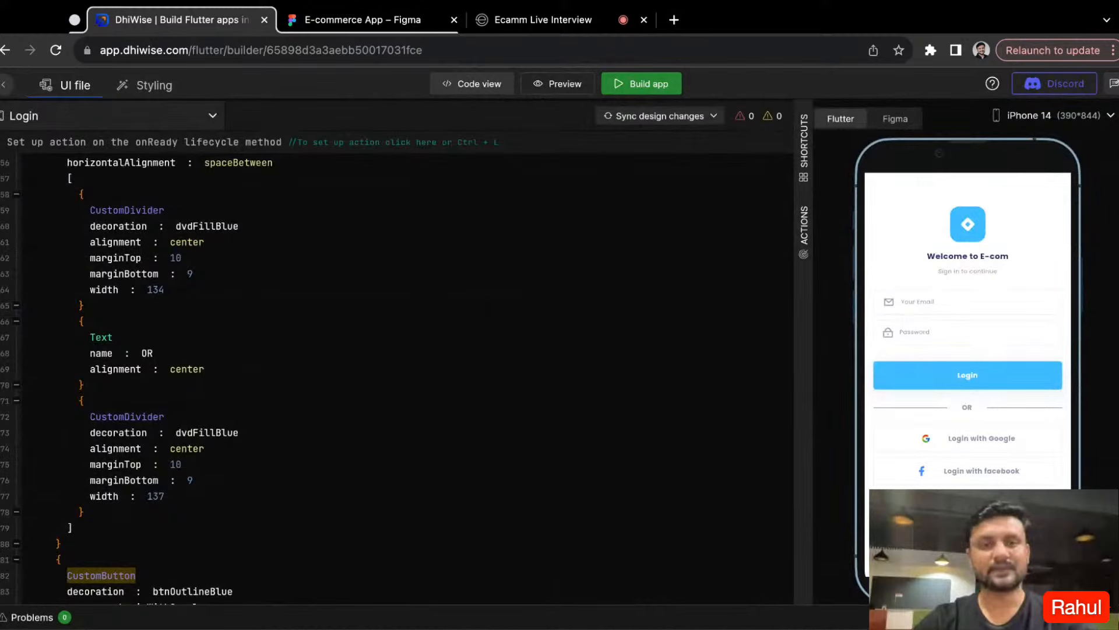
{"action": "left_click", "coordinate": [494, 22]}
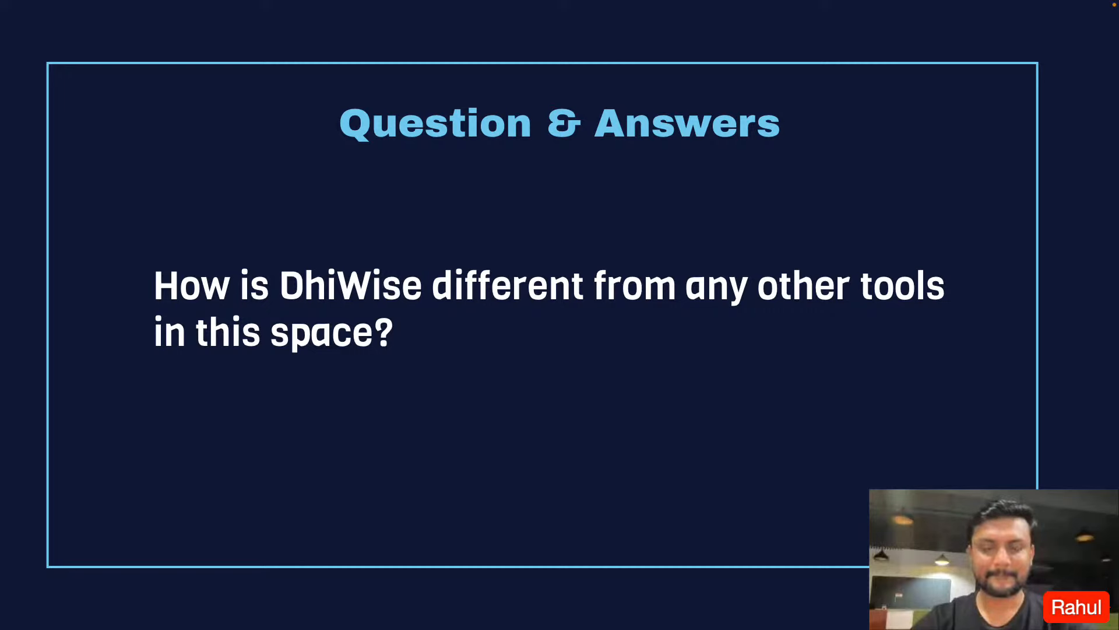